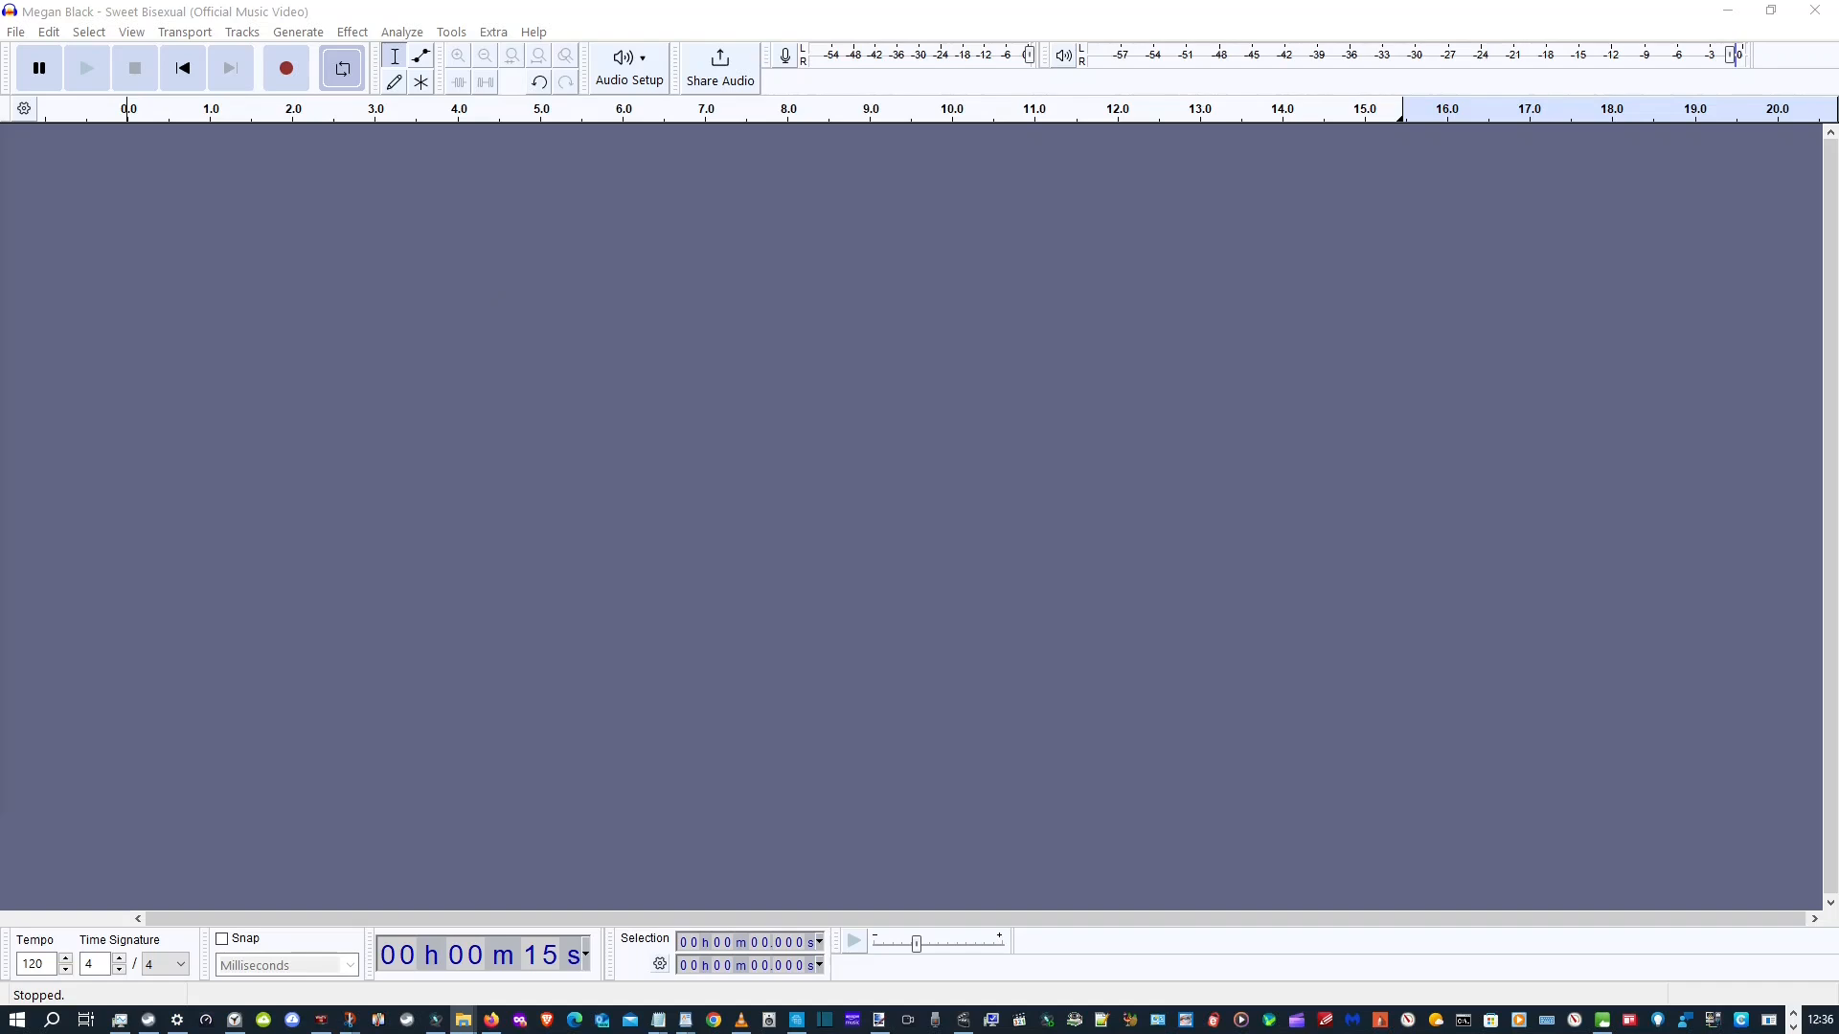
Import the audio file "Audio_Megan Black - Sweet Bisexual (Official Music Video)" and play about its first 15 seconds
{"action": "left_click_drag", "start_coordinate": [369, 493], "coordinate": [716, 494]}
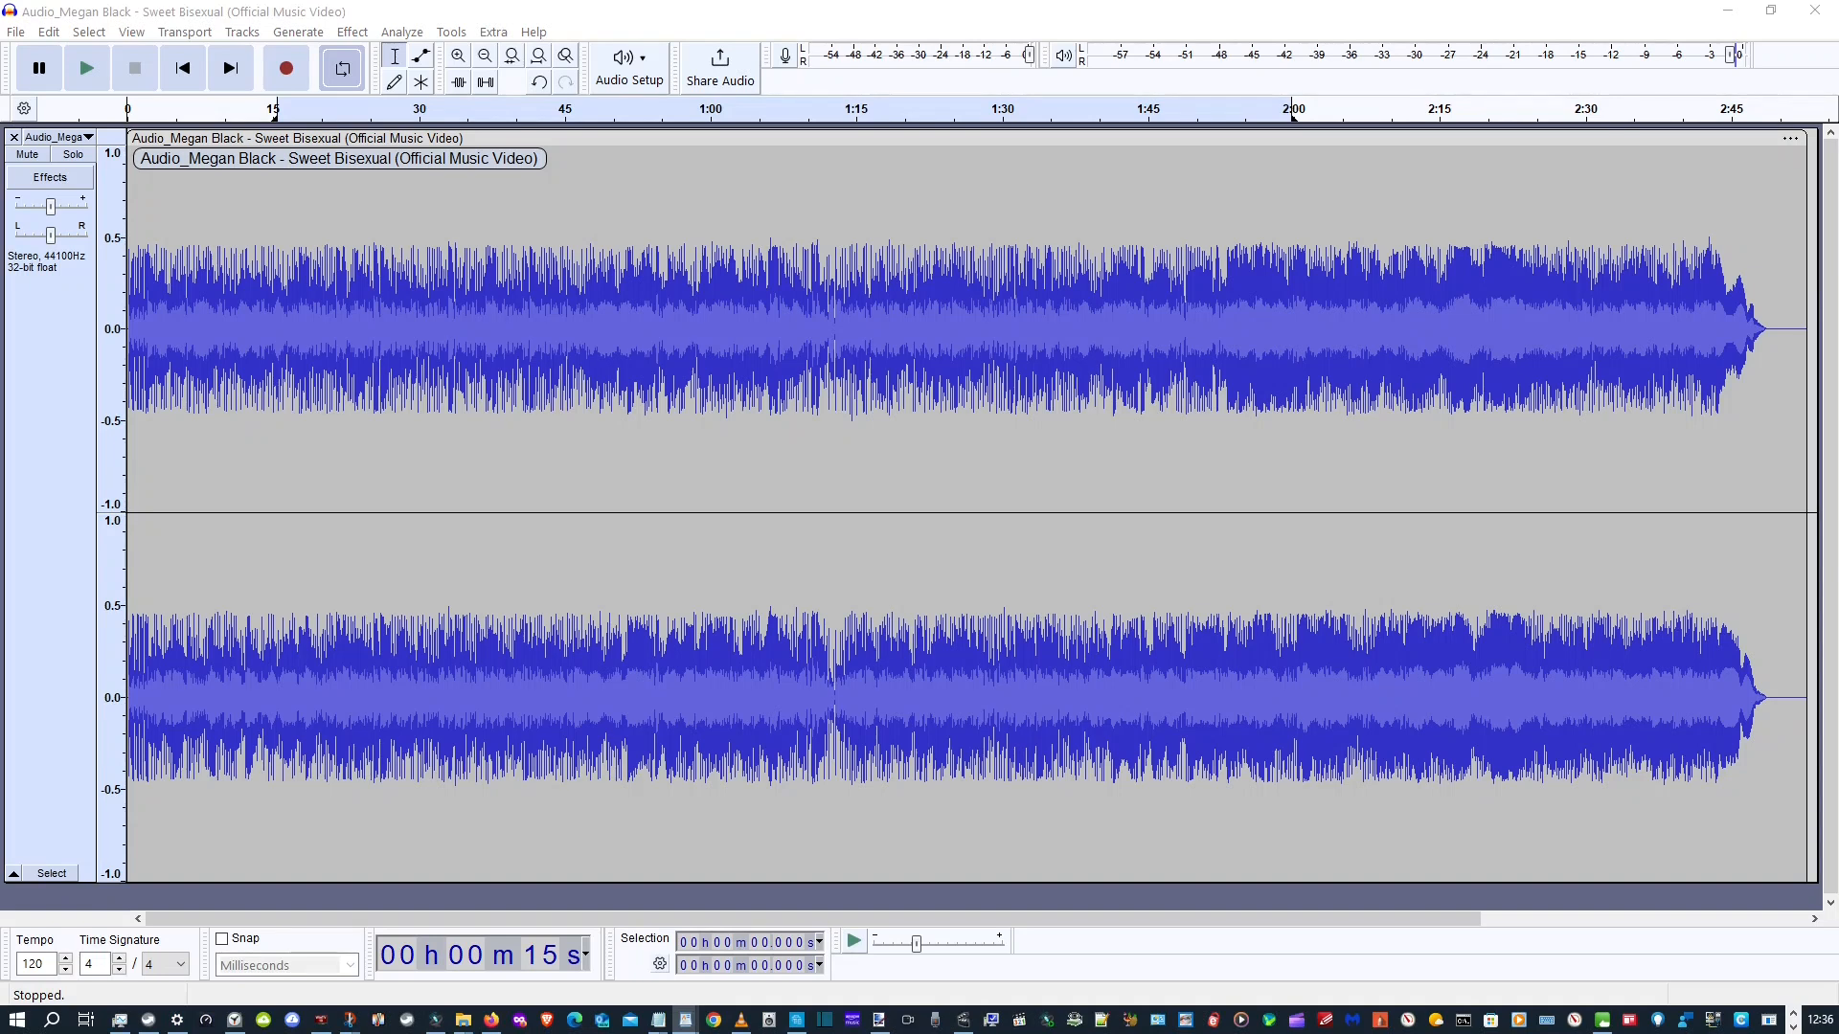
{"action": "left_click", "coordinate": [87, 69]}
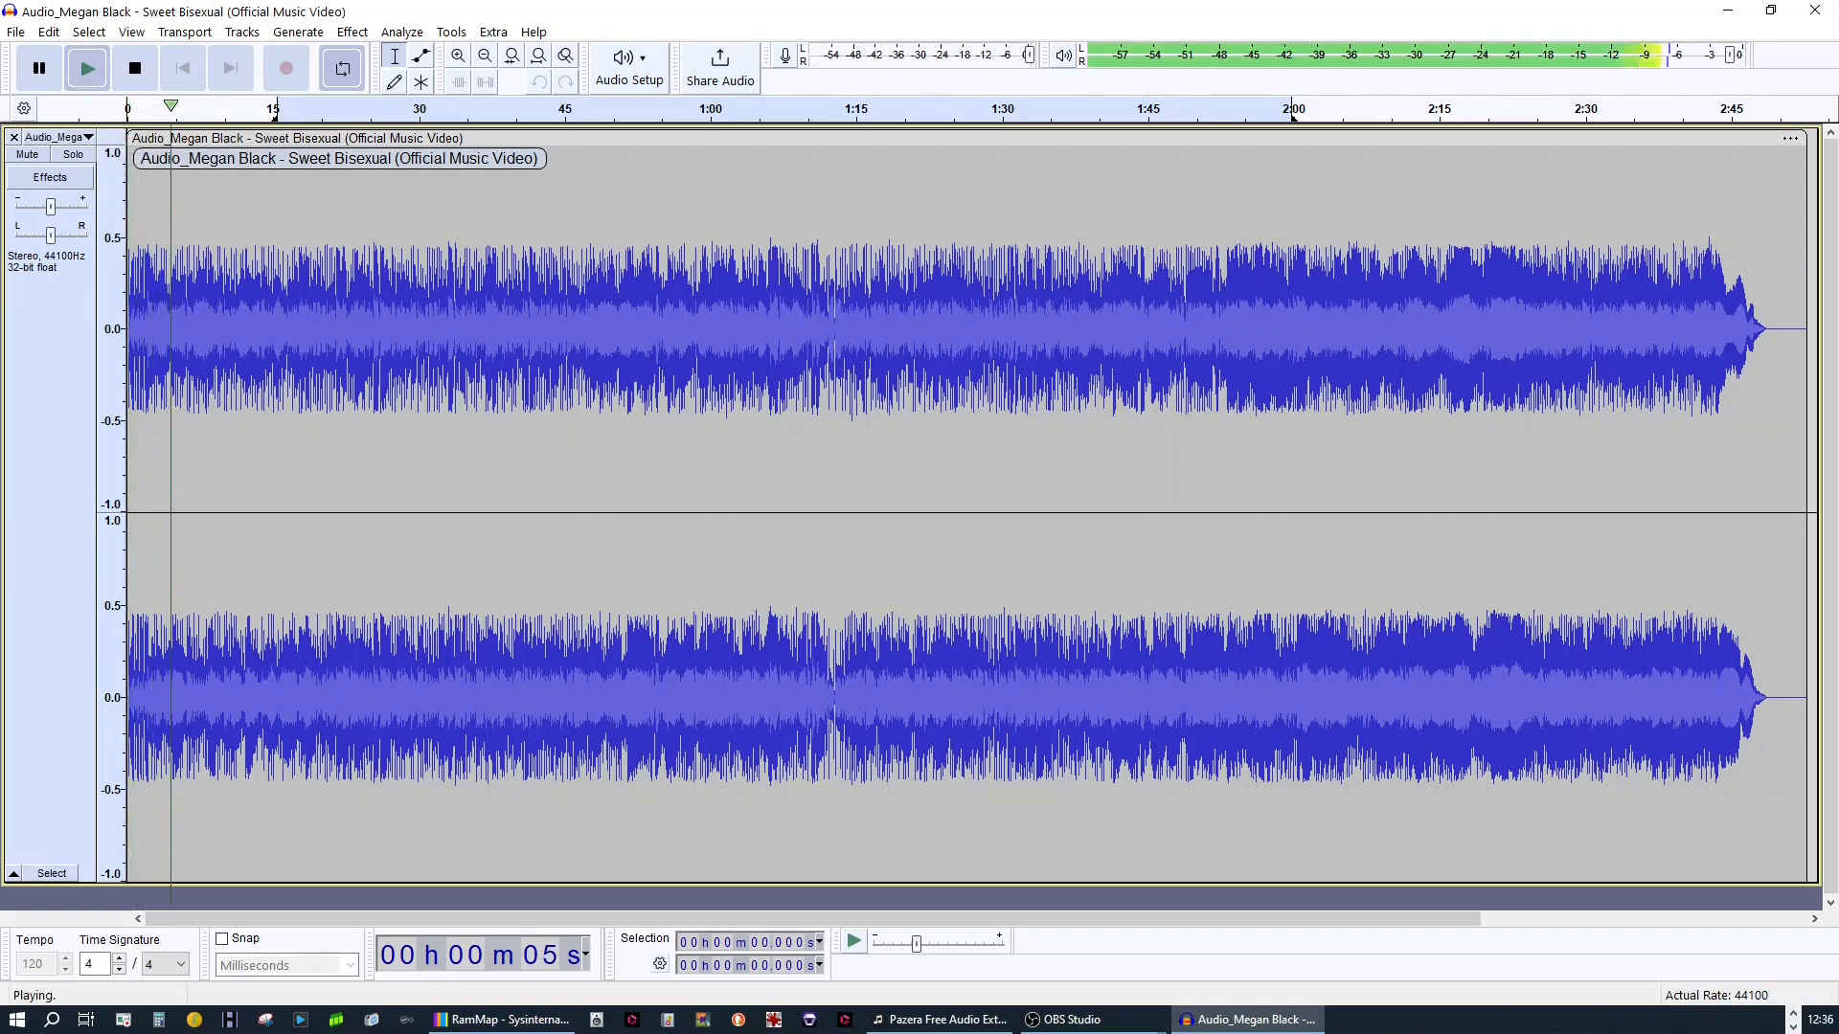
{"action": "key", "text": "alt+Tab"}
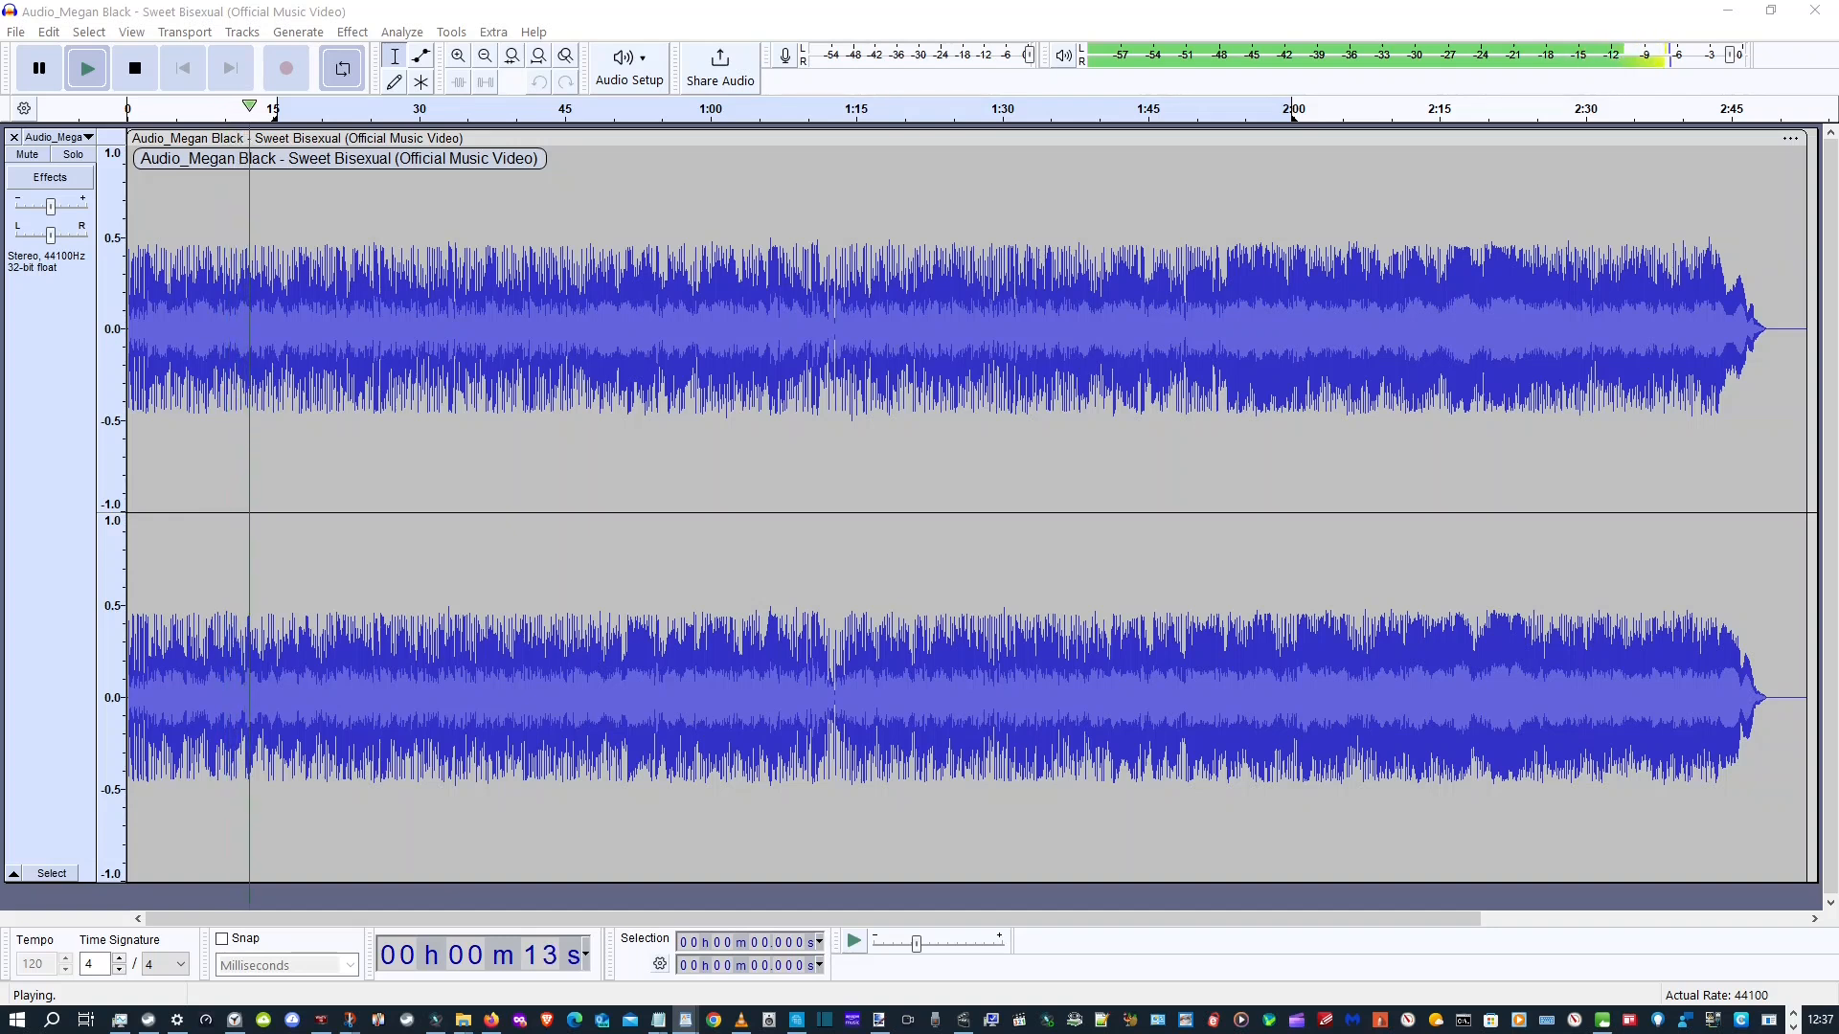
{"action": "left_click", "coordinate": [145, 76]}
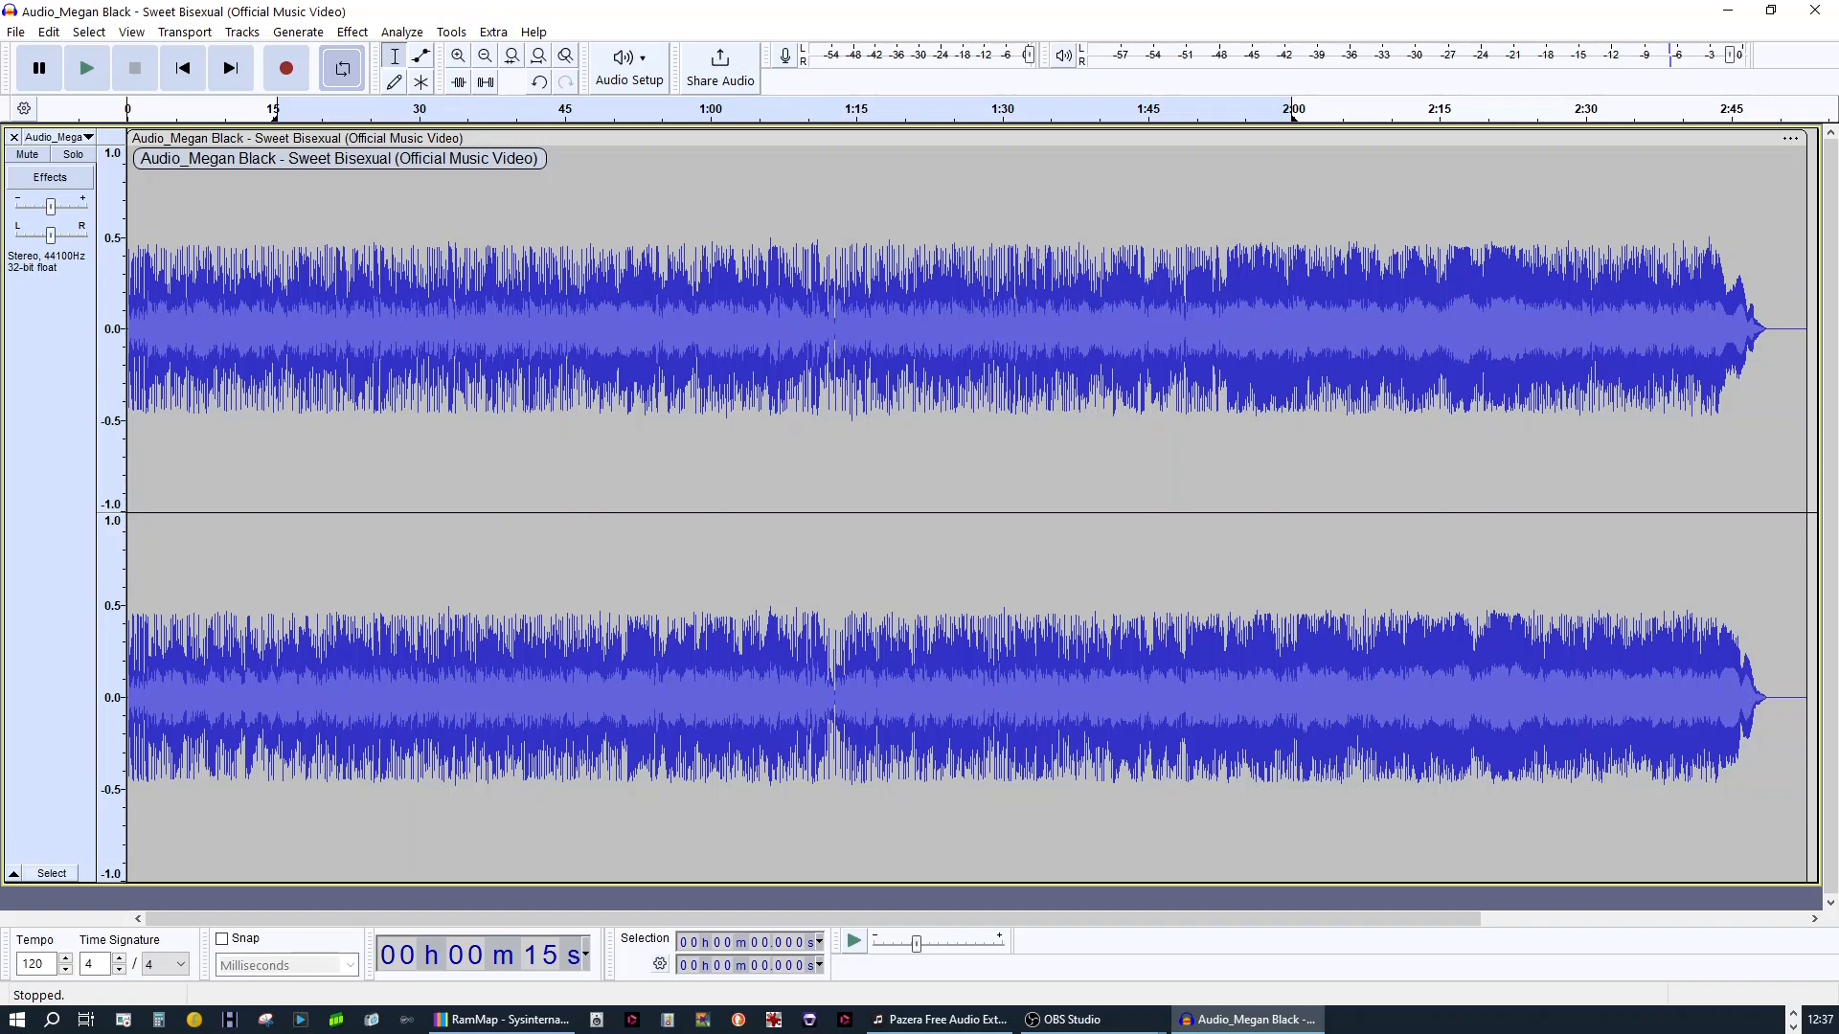
{"action": "key", "text": "alt+Tab"}
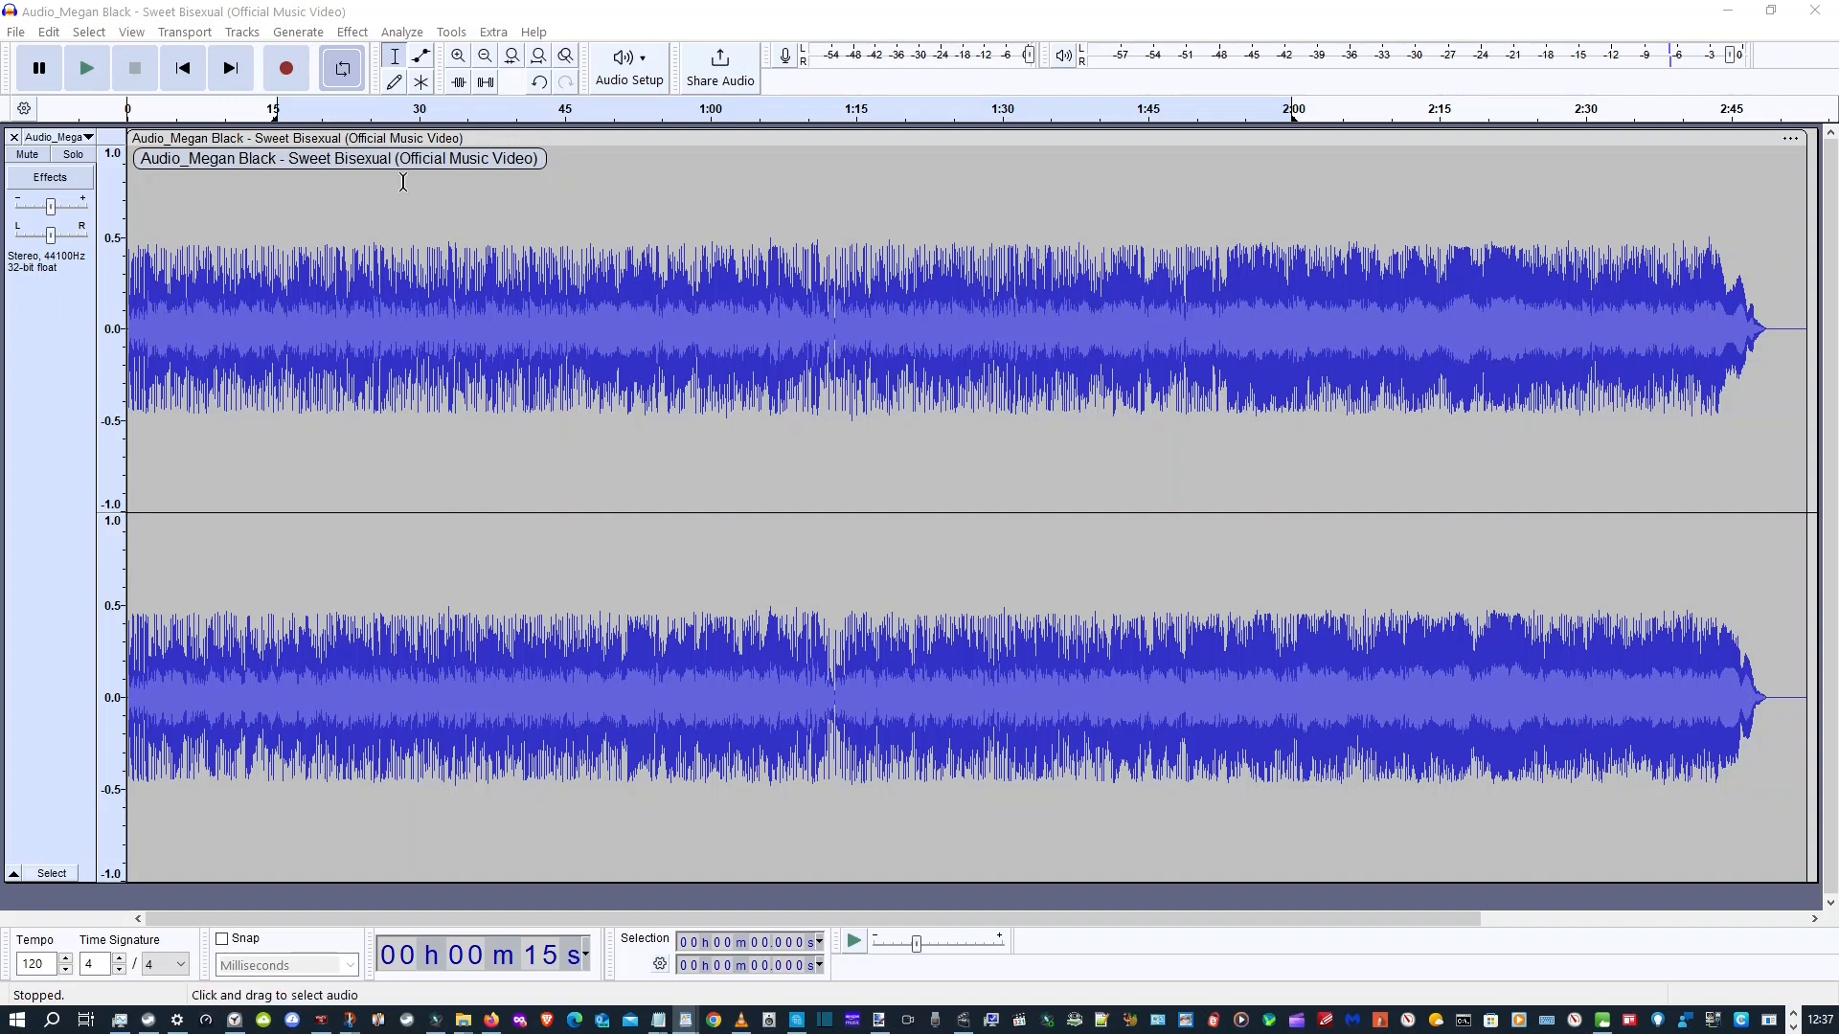
Review the full command list and parameters of the macro "Vocals 9dB over Instruments" in an enlarged Macro Manager
{"action": "left_click", "coordinate": [451, 32]}
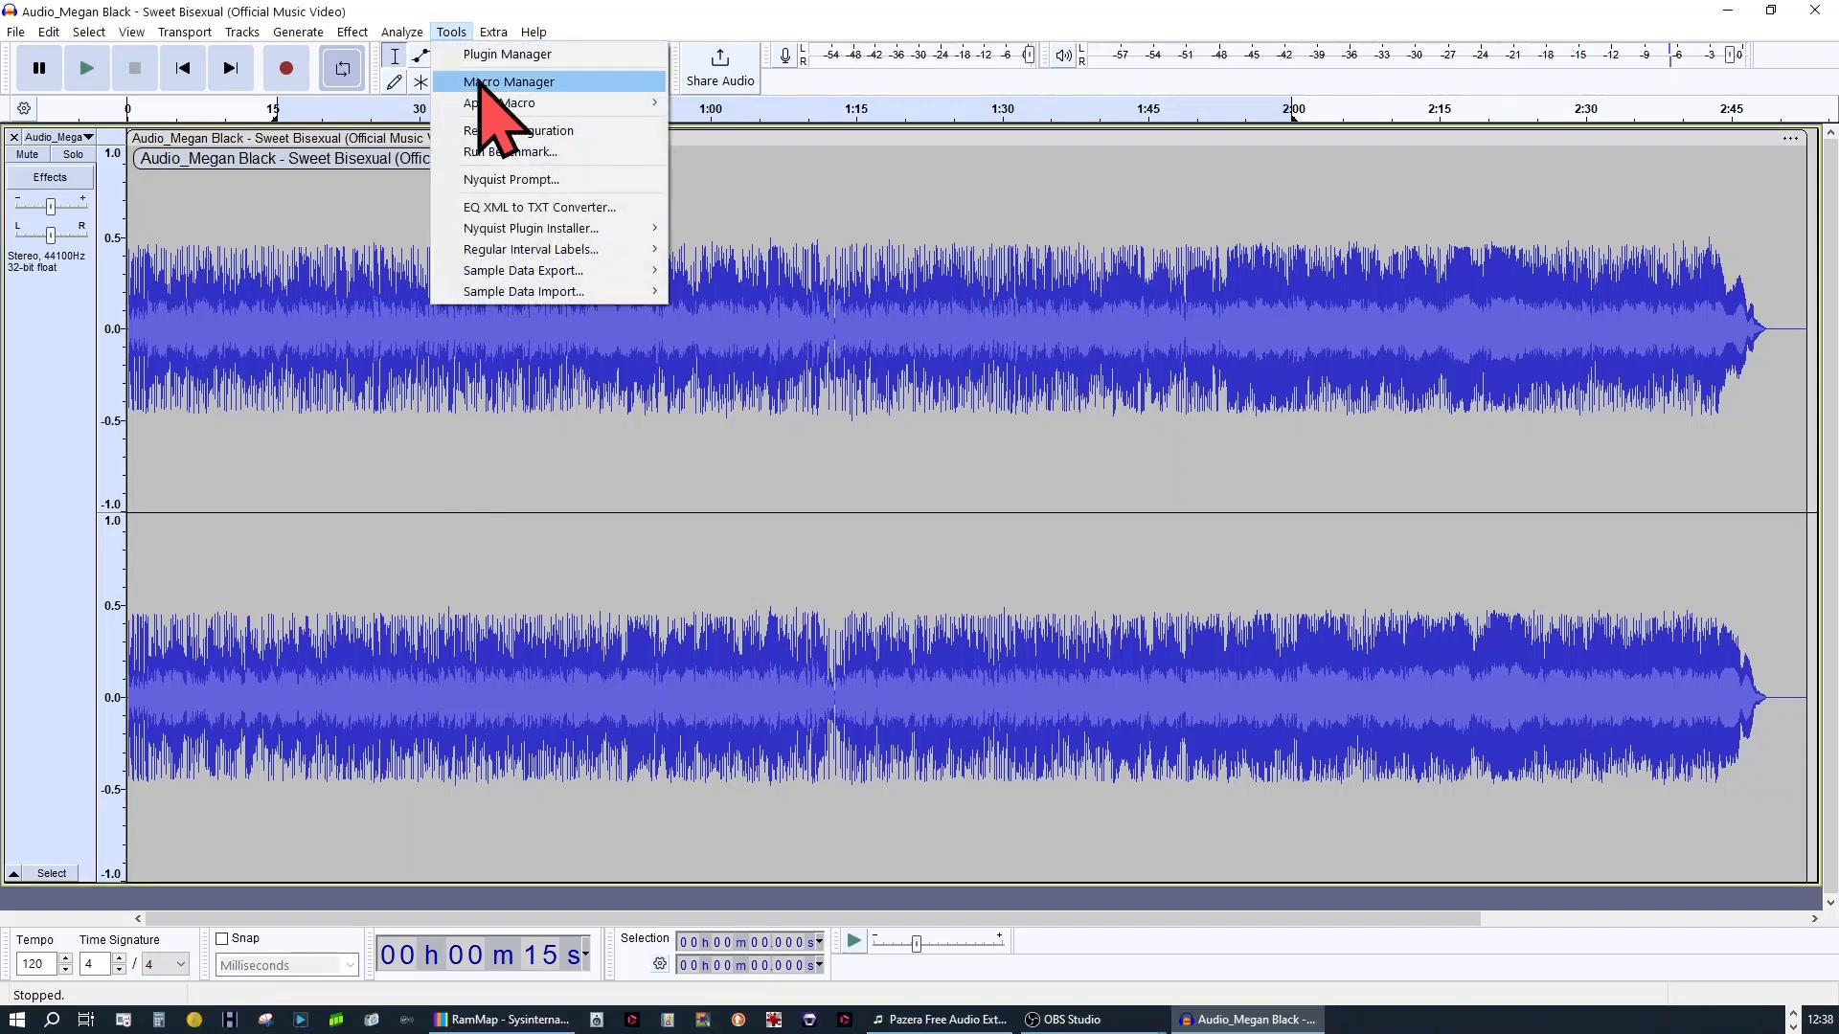
{"action": "left_click", "coordinate": [481, 84]}
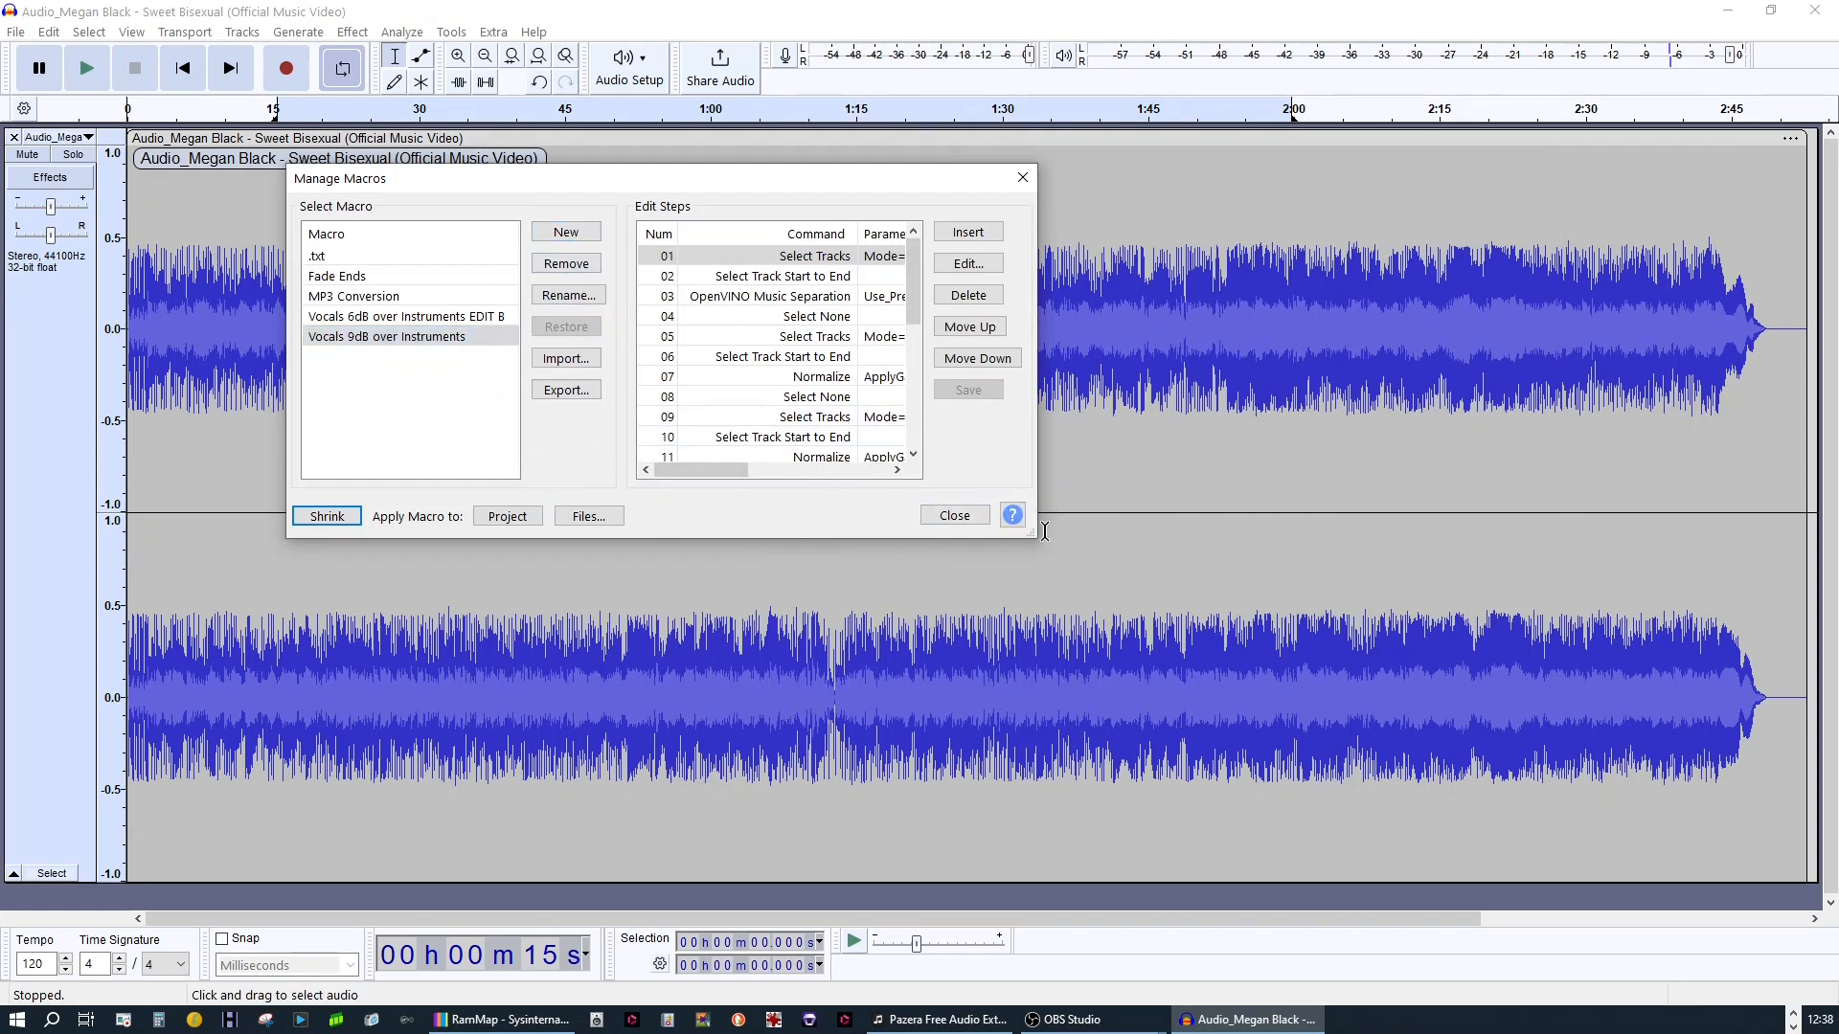
{"action": "left_click_drag", "start_coordinate": [1042, 543], "coordinate": [1691, 829]}
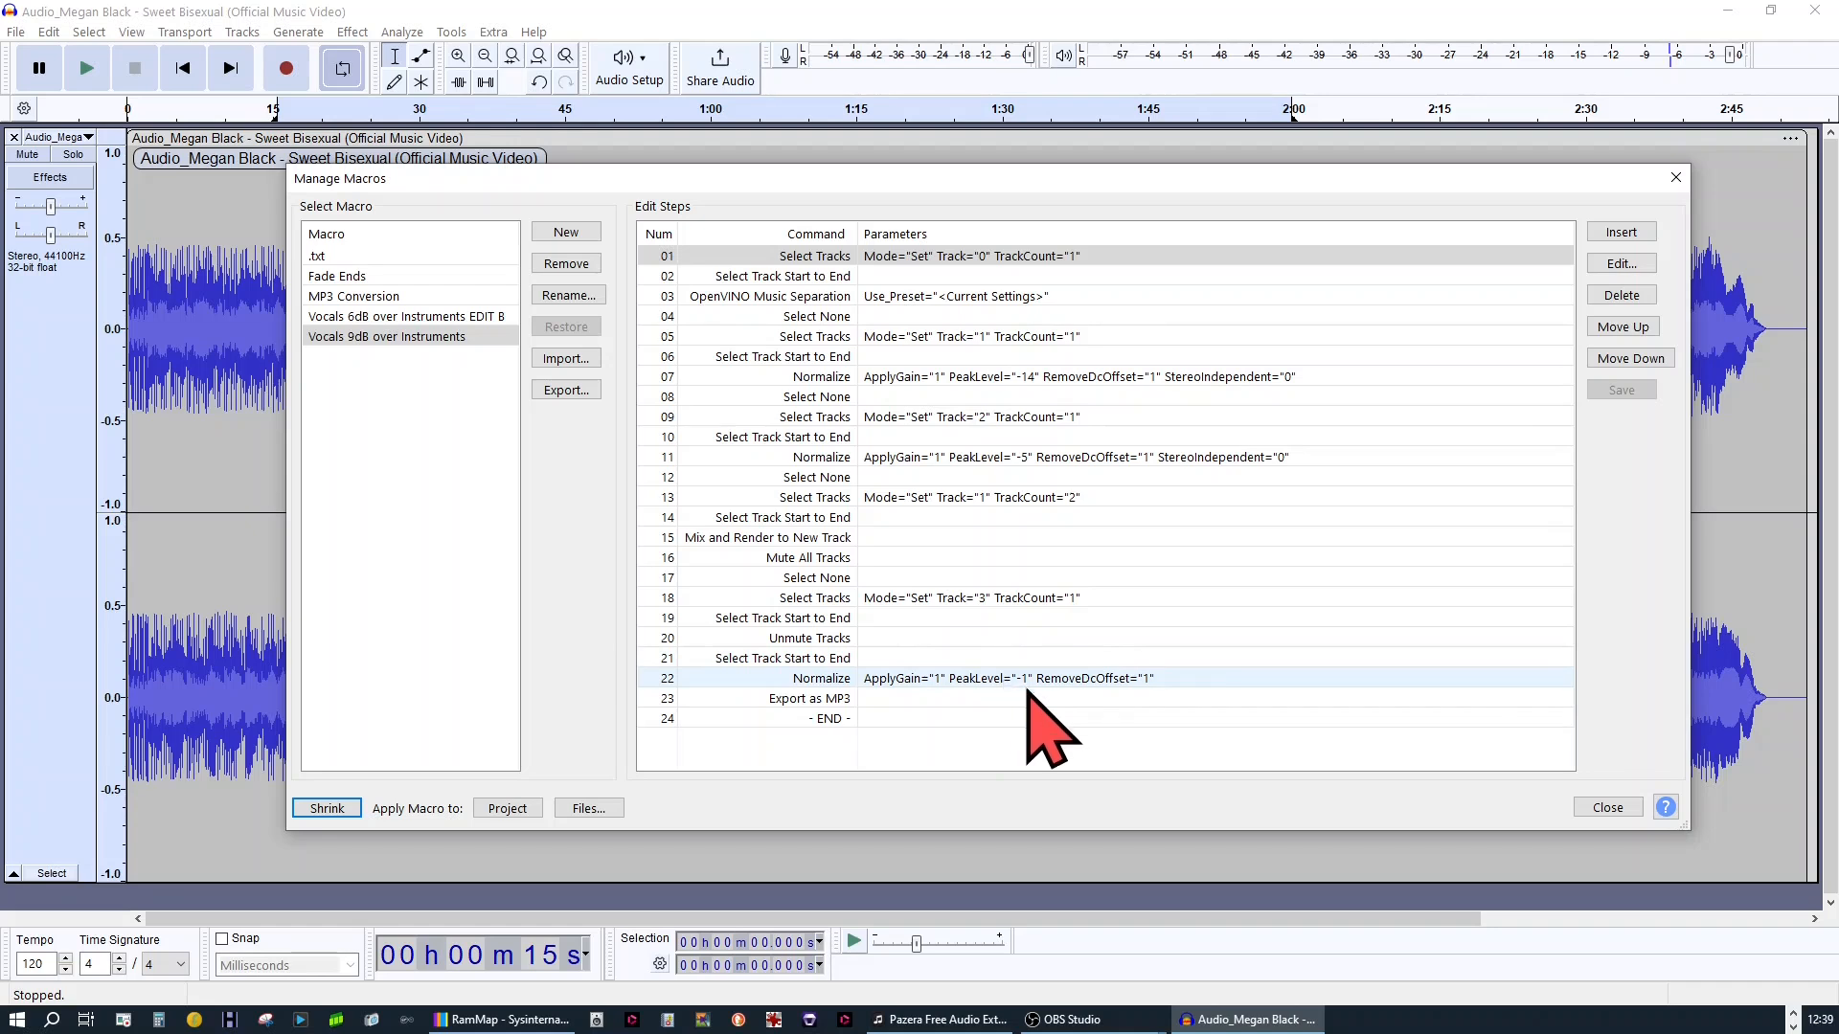
{"action": "left_click", "coordinate": [1611, 807]}
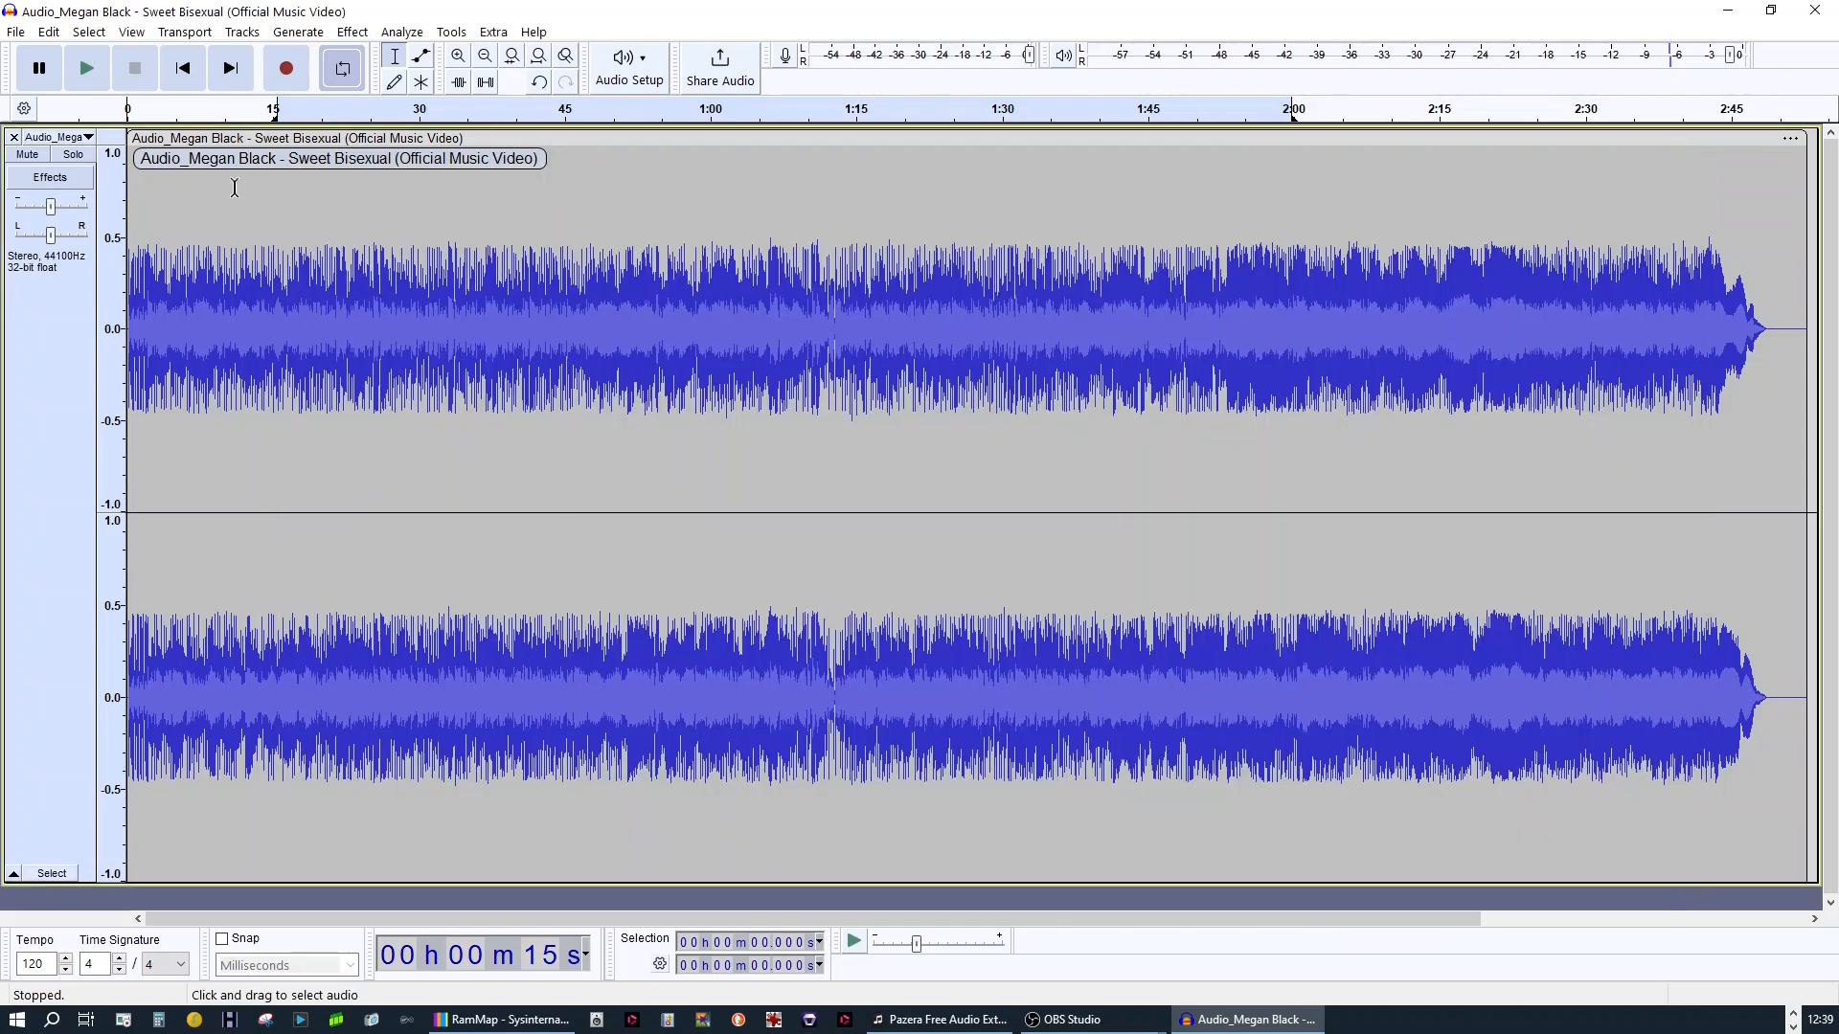
Apply the macro "Vocals 9dB over Instruments" to the imported song
{"action": "left_click", "coordinate": [451, 31]}
{"action": "mouse_move", "coordinate": [482, 102]}
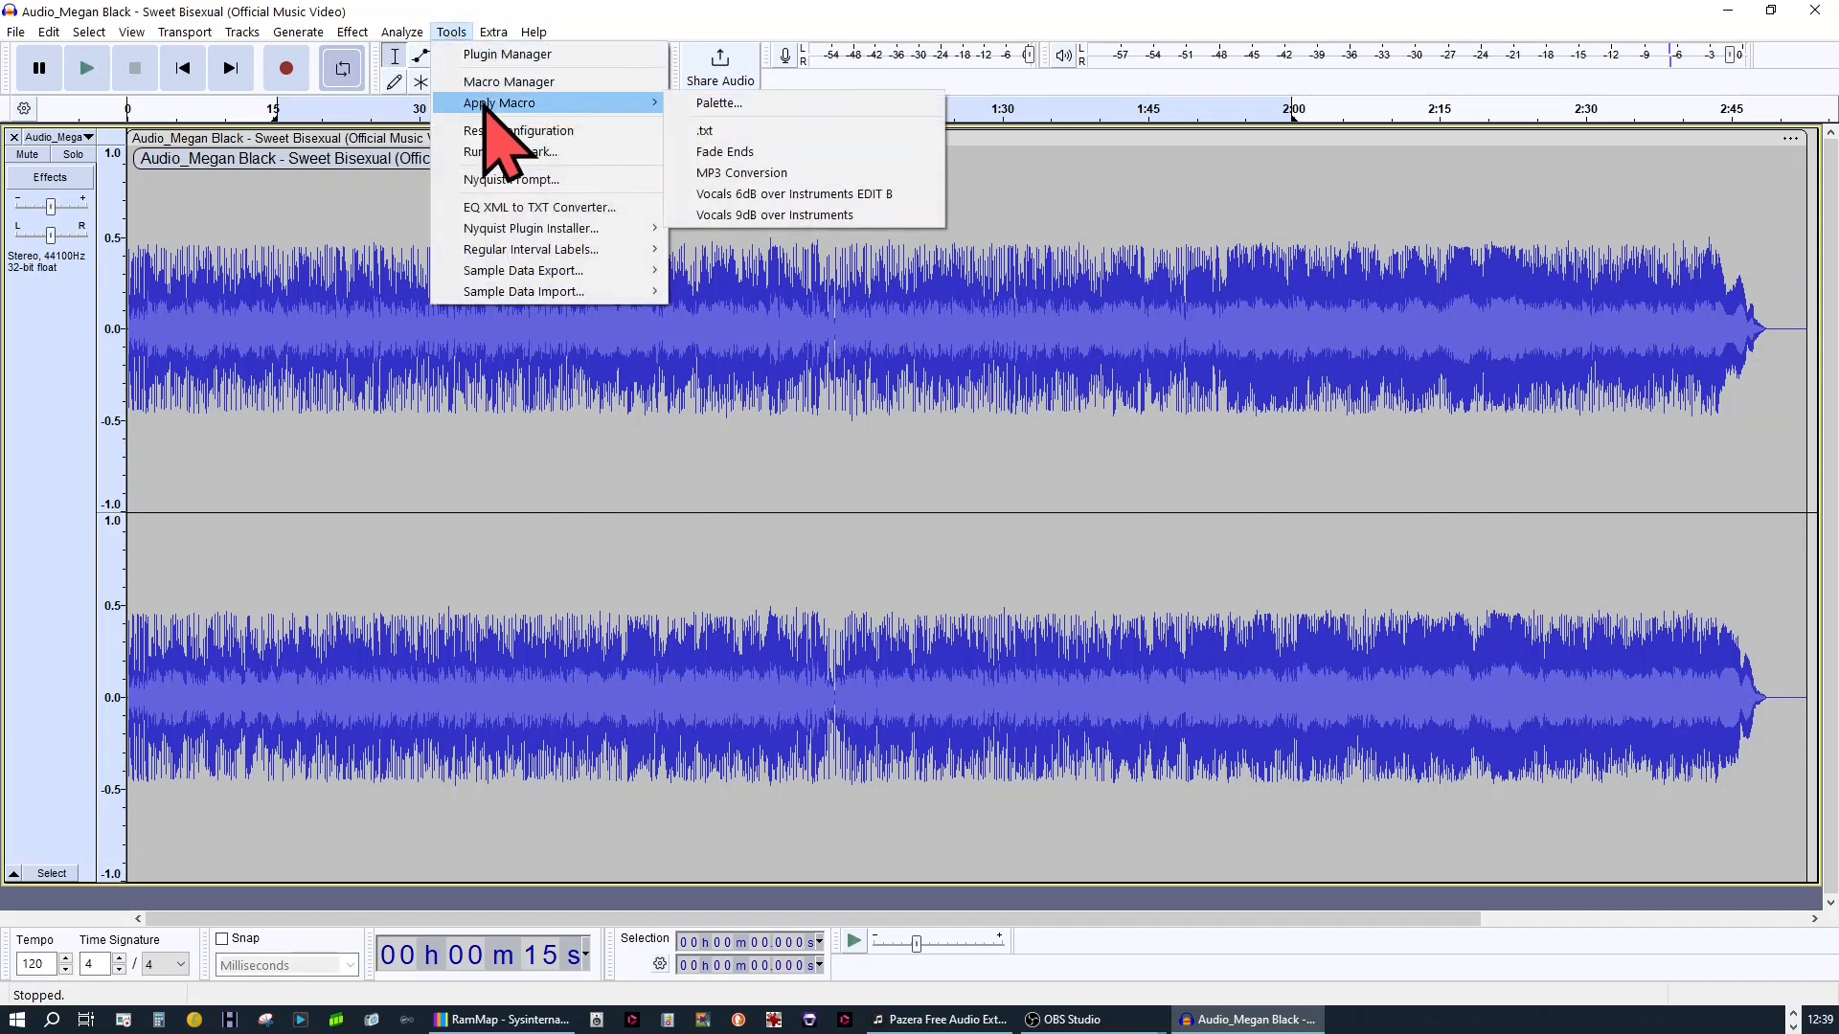
{"action": "left_click", "coordinate": [774, 215]}
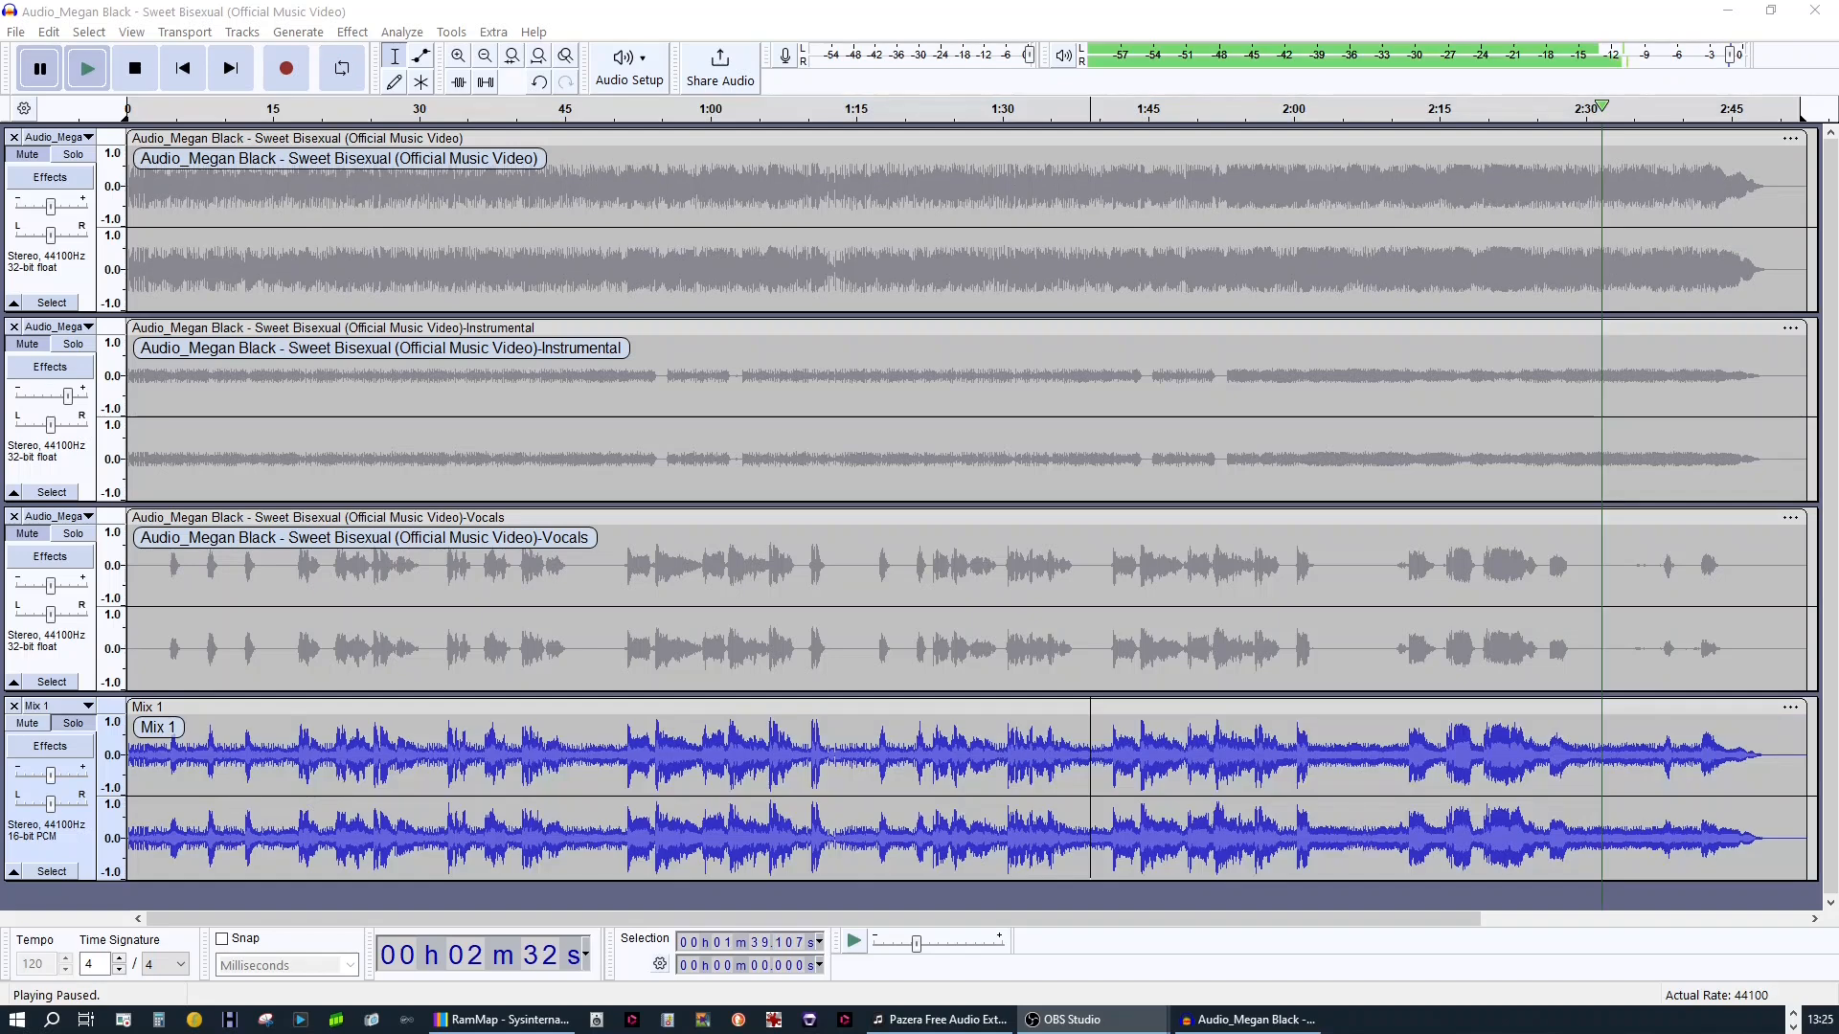
Alternate solo between the original track and Mix 1 to compare their waveforms while playback is paused
{"action": "left_click", "coordinate": [73, 156]}
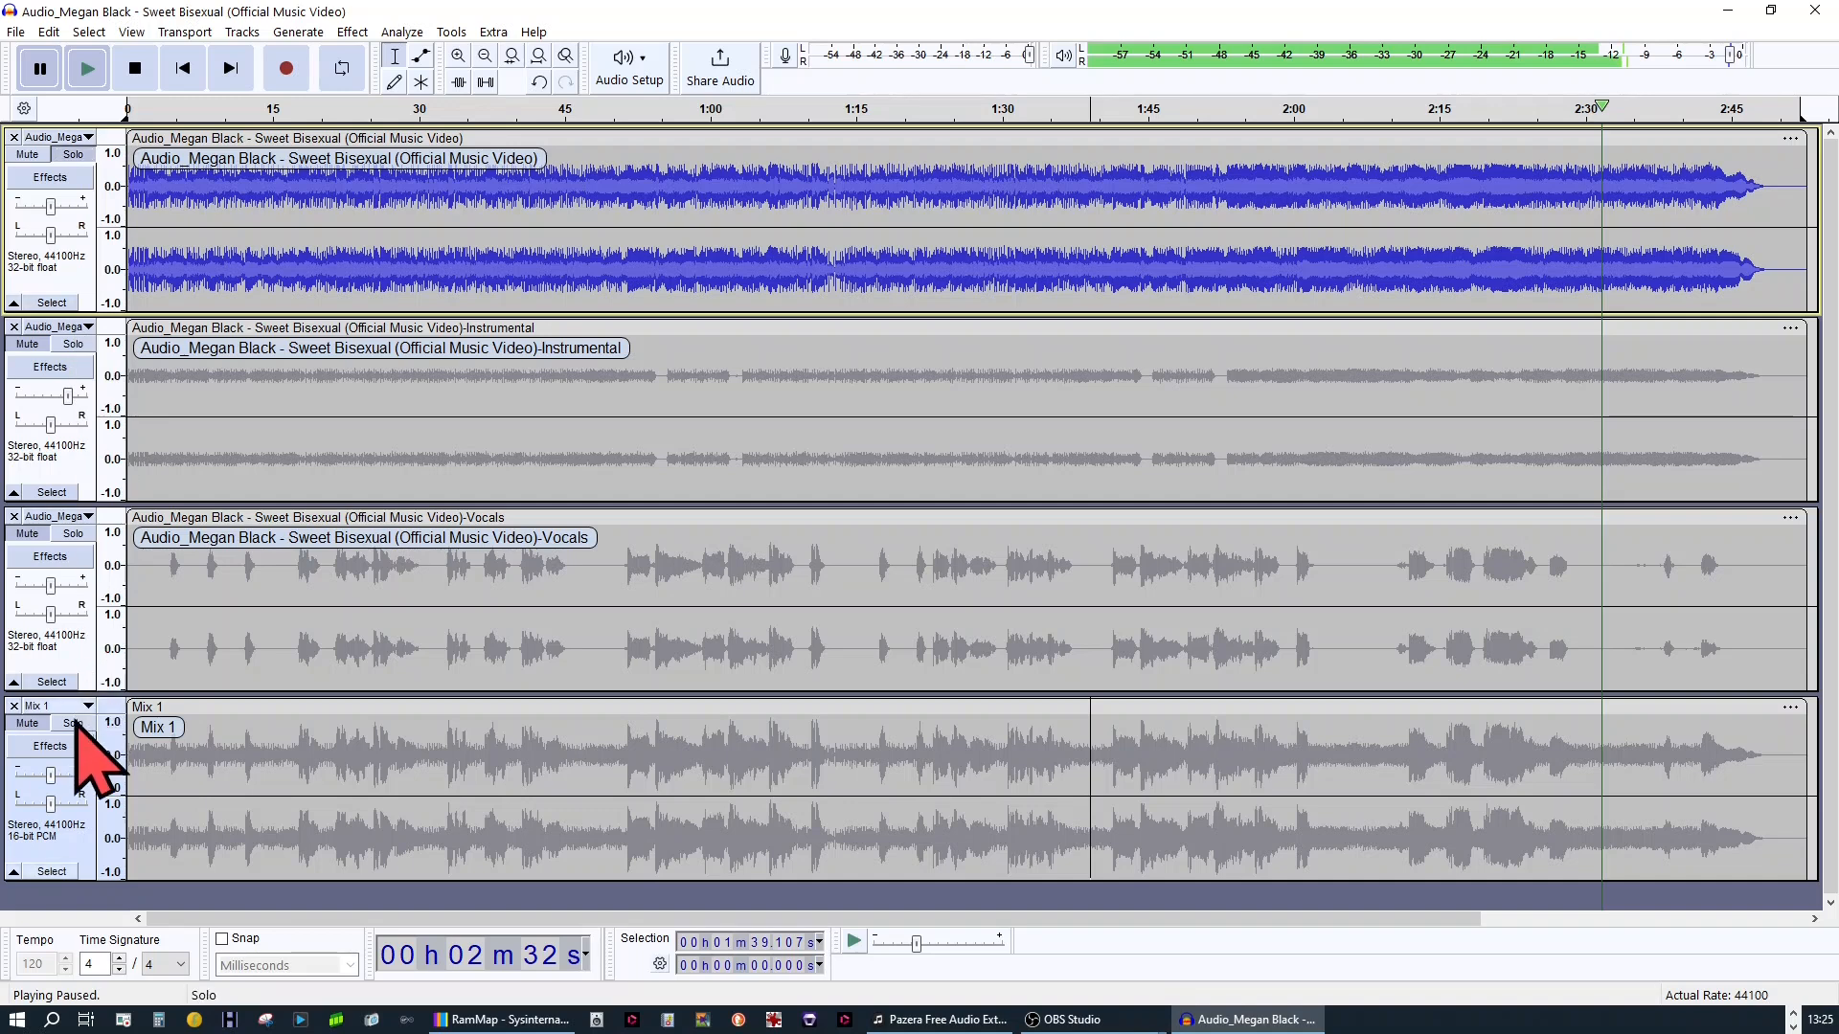
{"action": "left_click", "coordinate": [74, 724]}
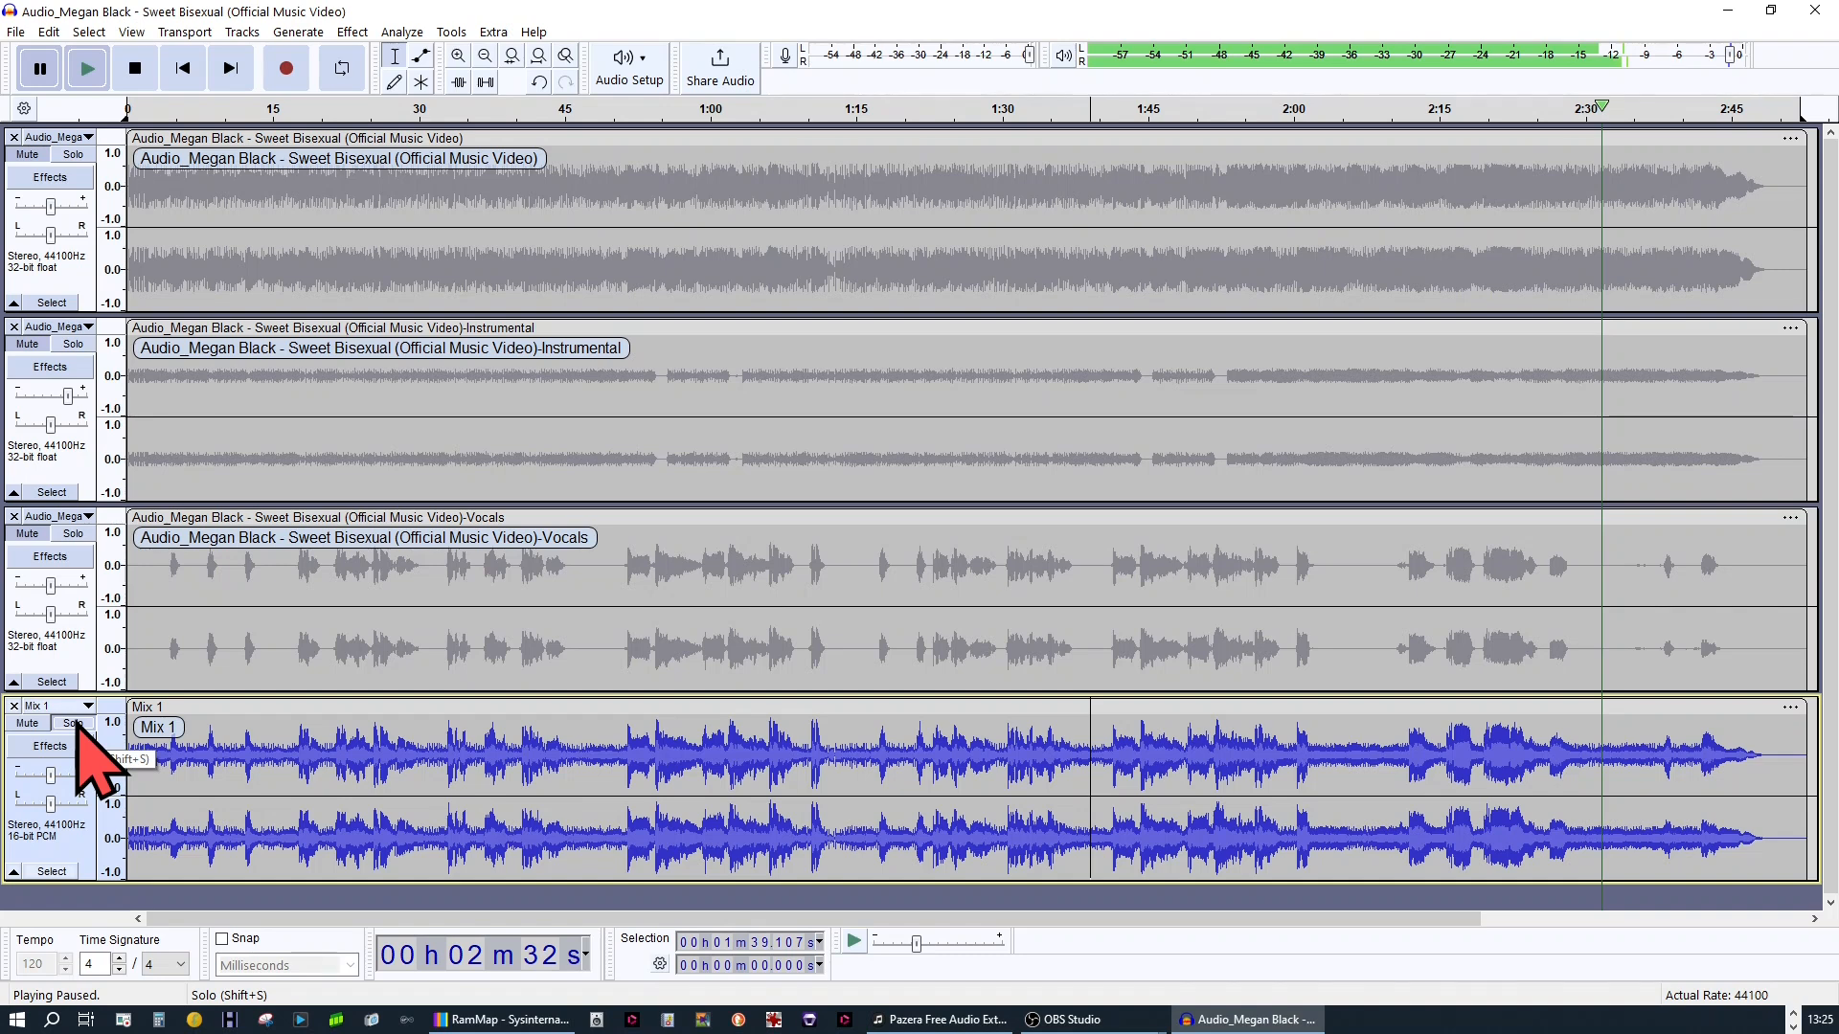
{"action": "left_click", "coordinate": [84, 139]}
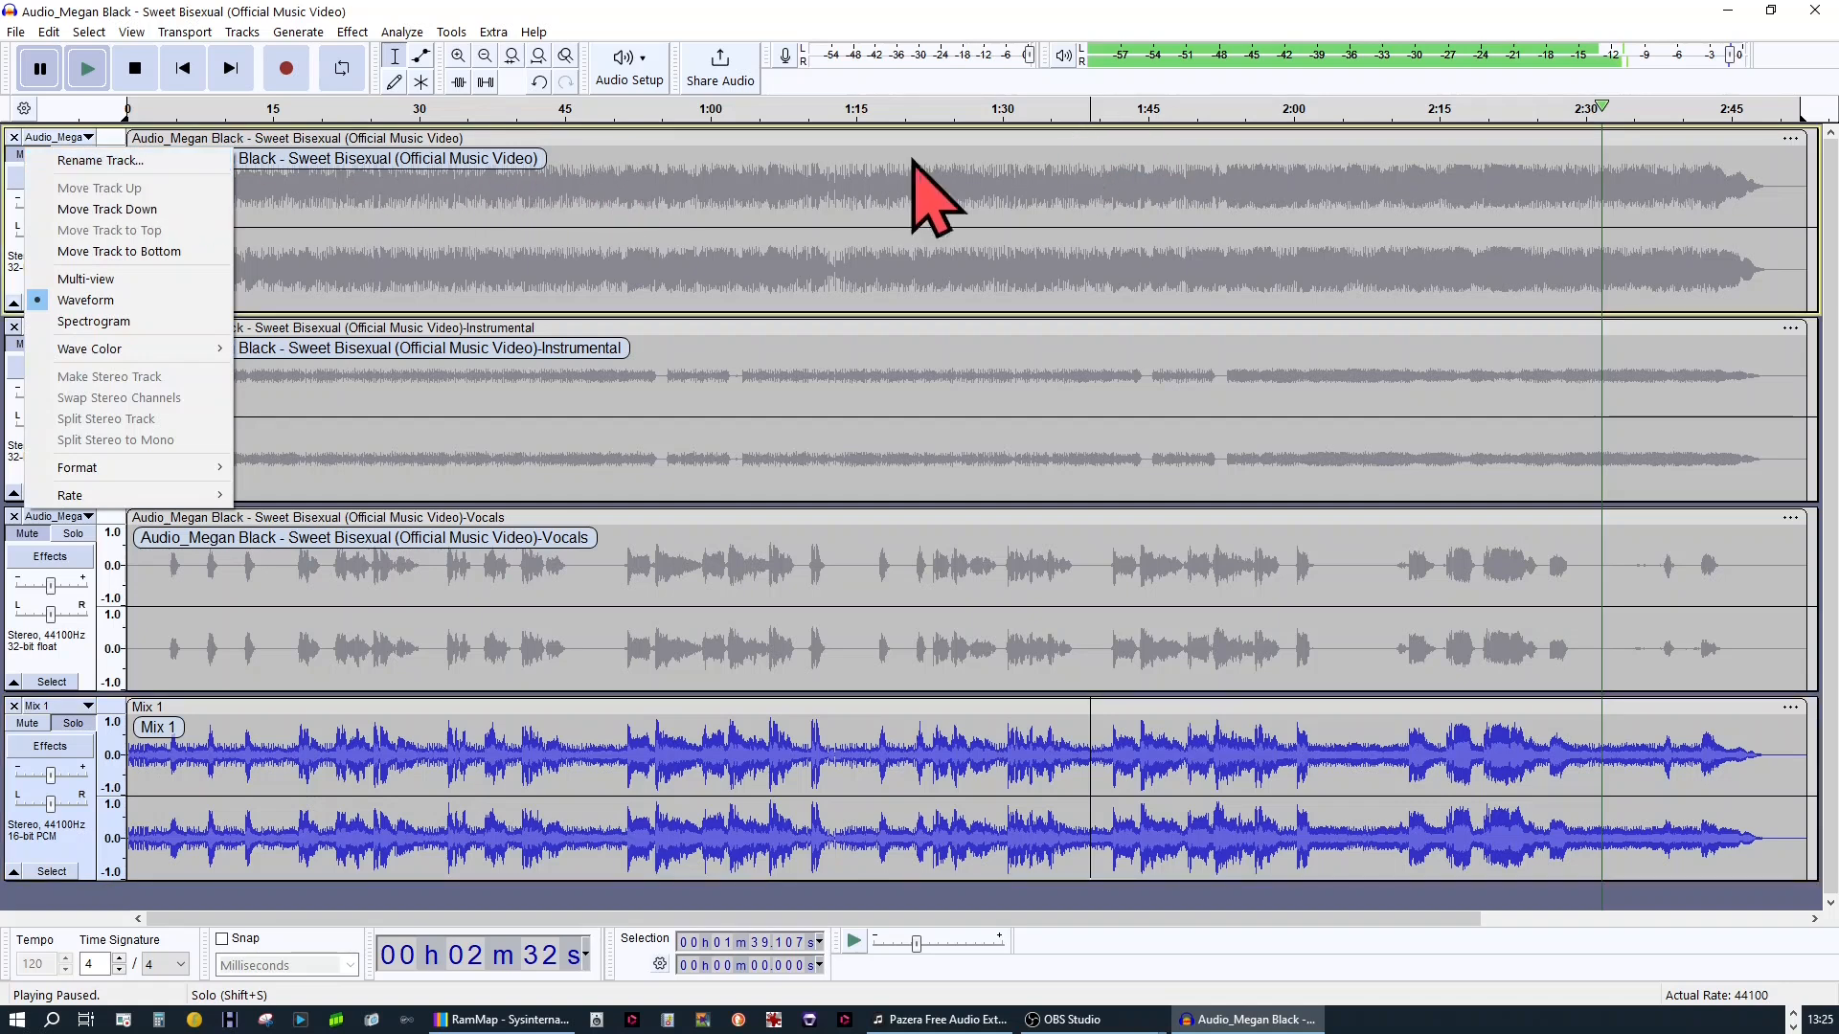
{"action": "left_click", "coordinate": [1059, 9]}
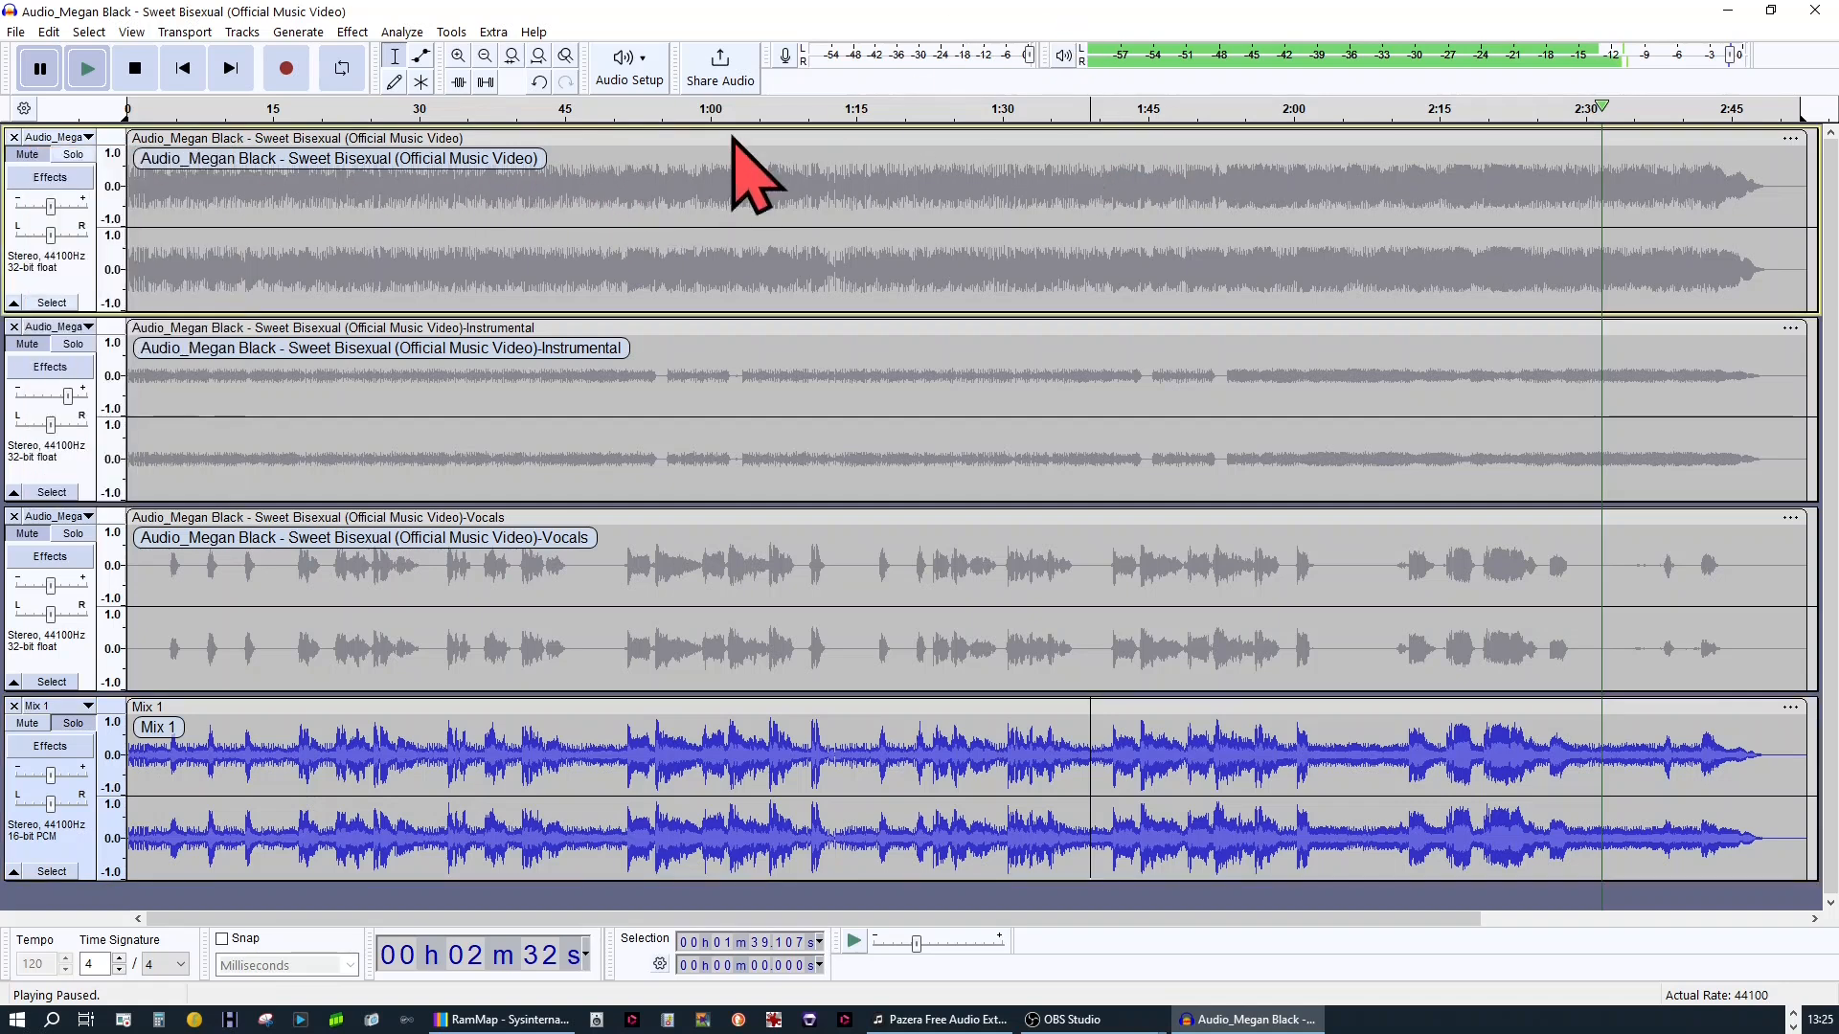
{"action": "left_click", "coordinate": [75, 155]}
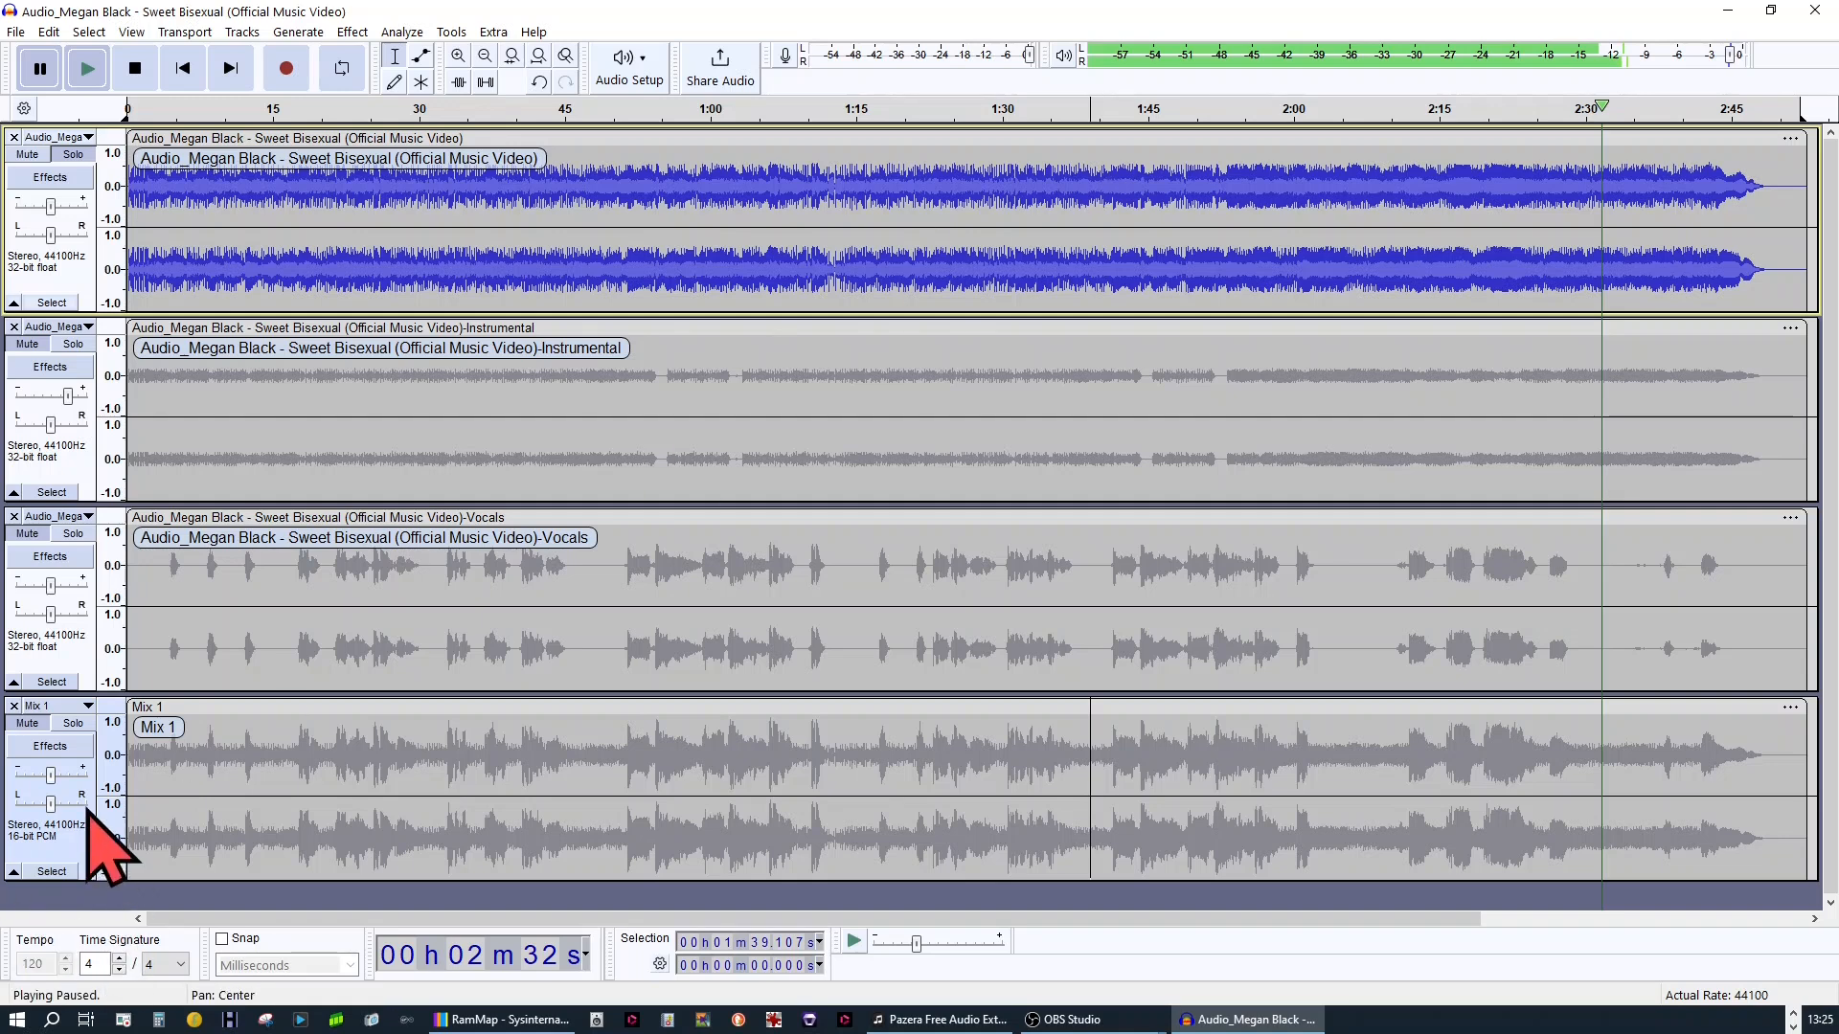
{"action": "left_click", "coordinate": [89, 727]}
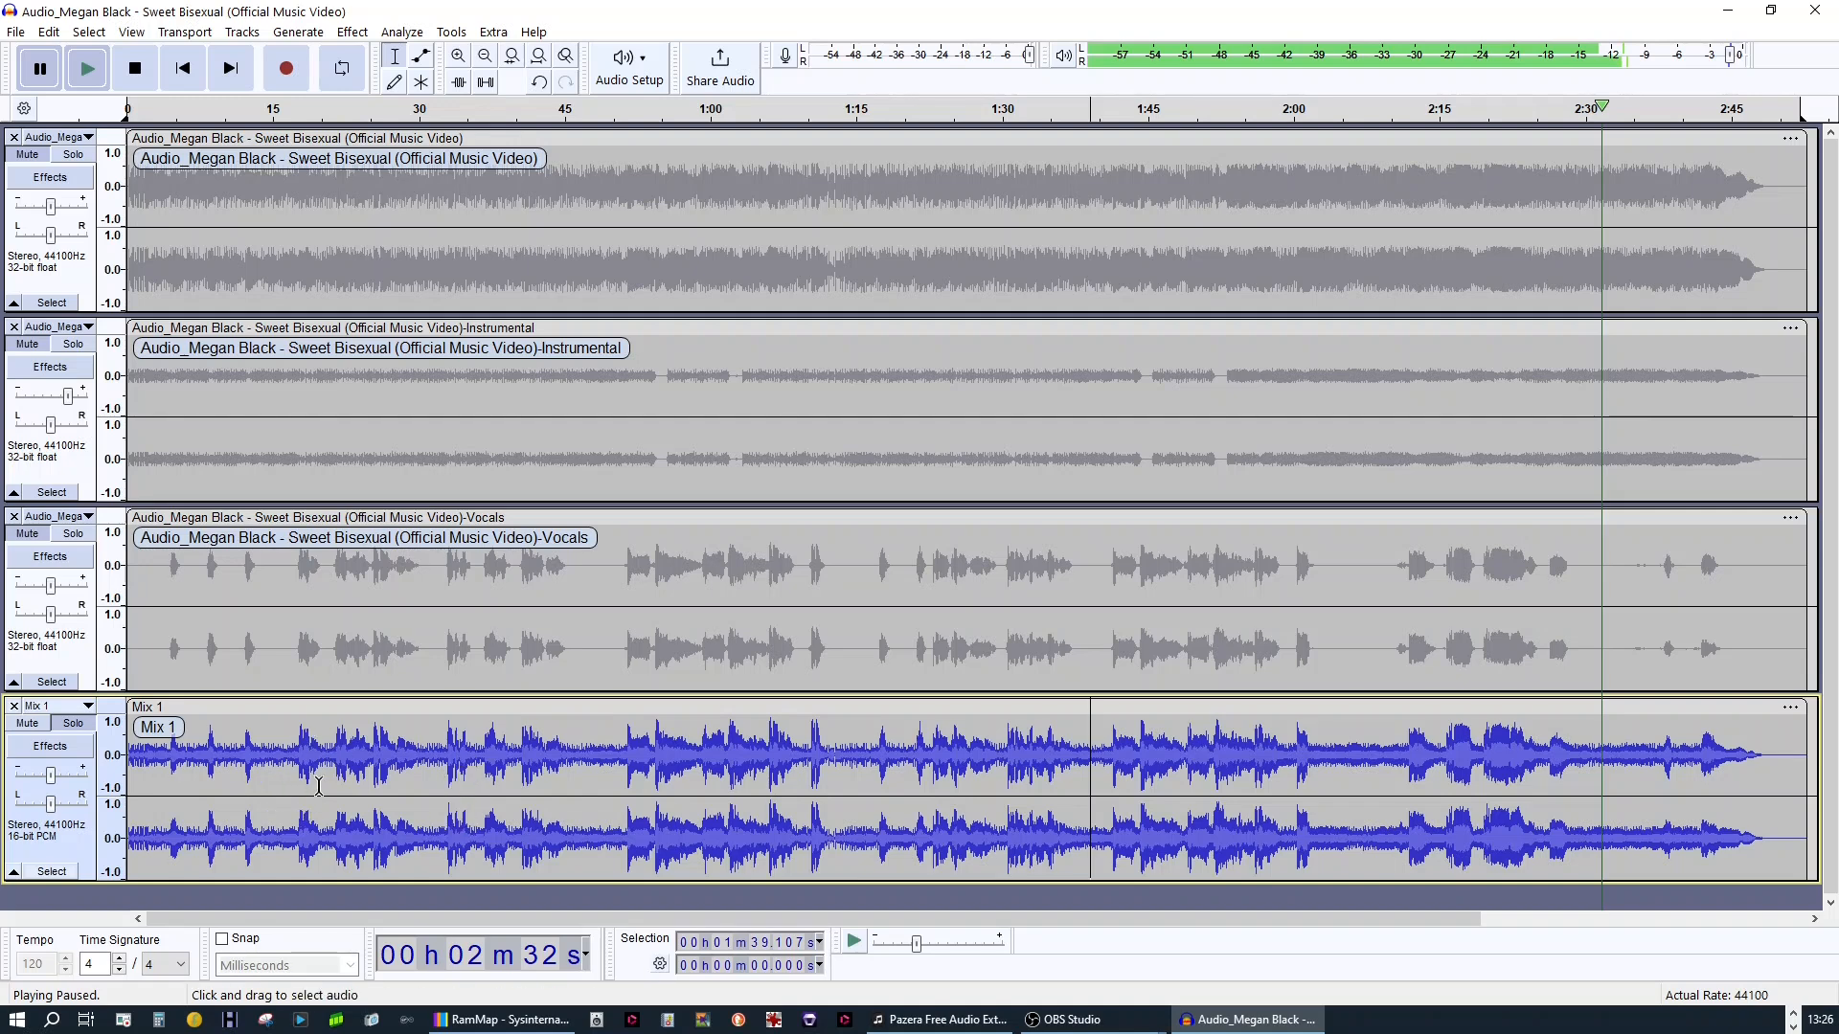
Solo the instrumental track, the vocals track and the instrumental track again to inspect the separated parts
{"action": "left_click", "coordinate": [71, 347]}
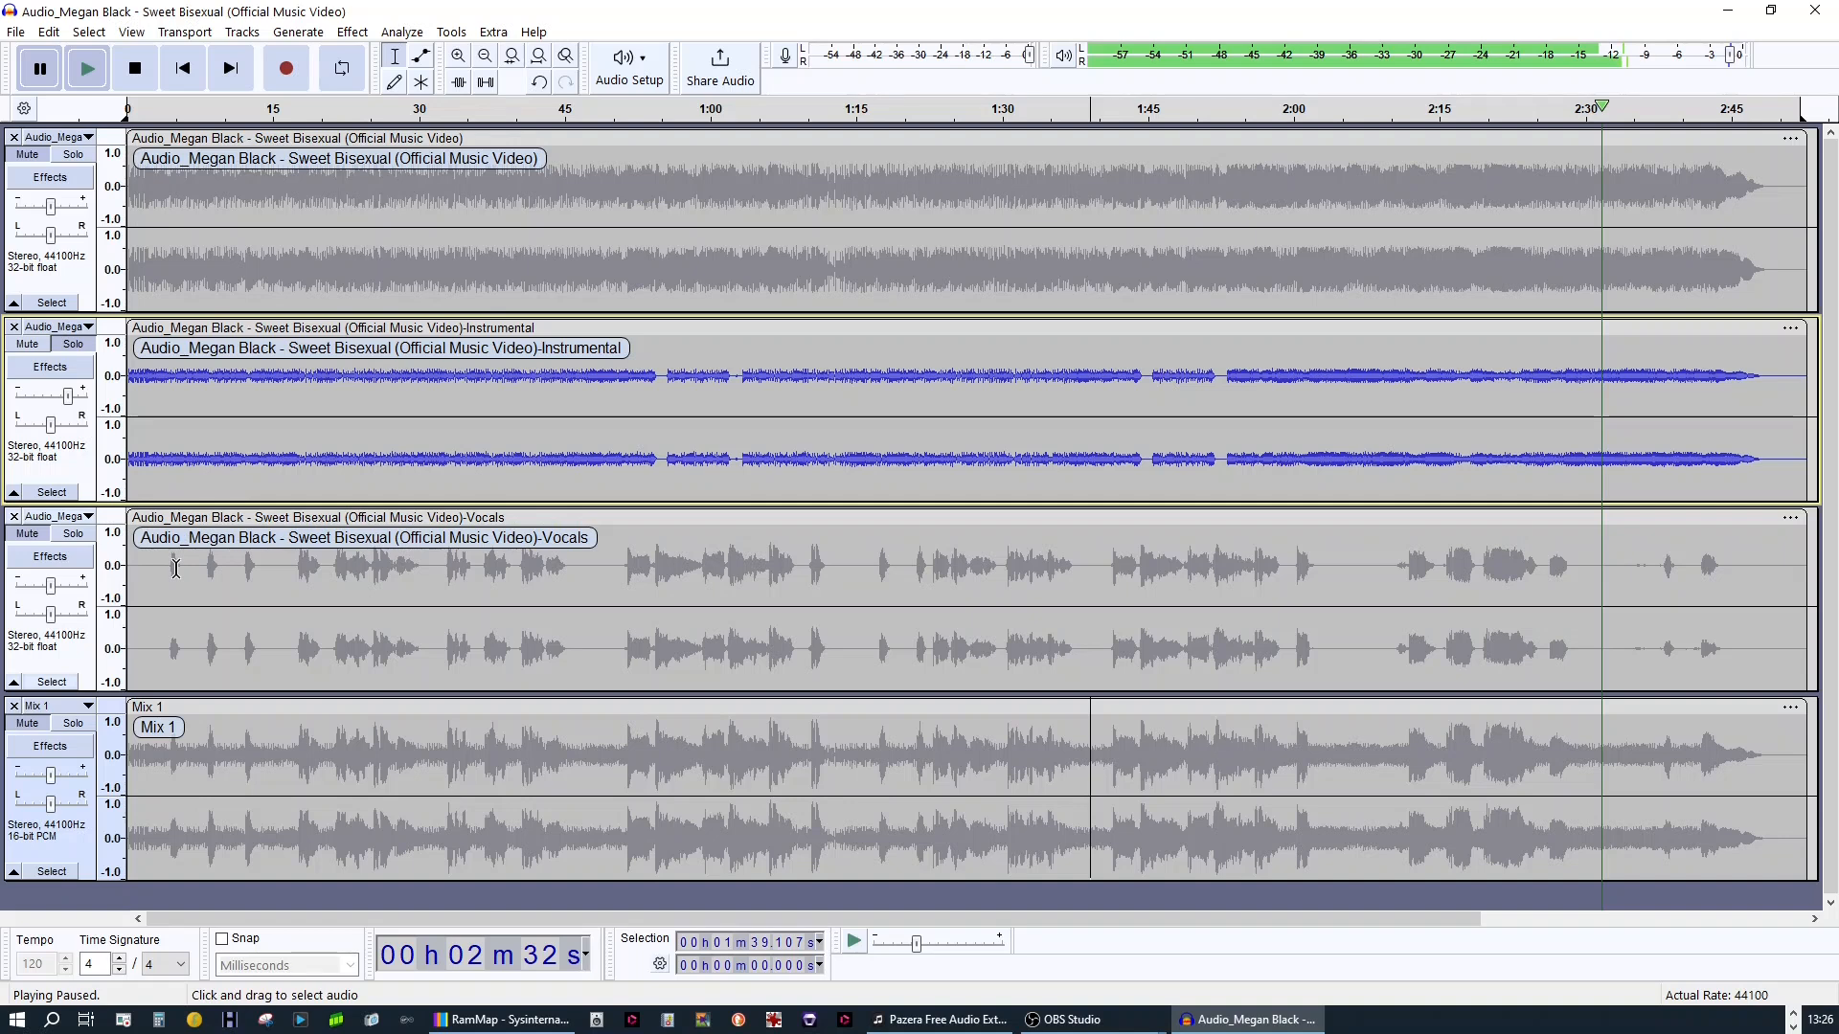
{"action": "left_click", "coordinate": [74, 537]}
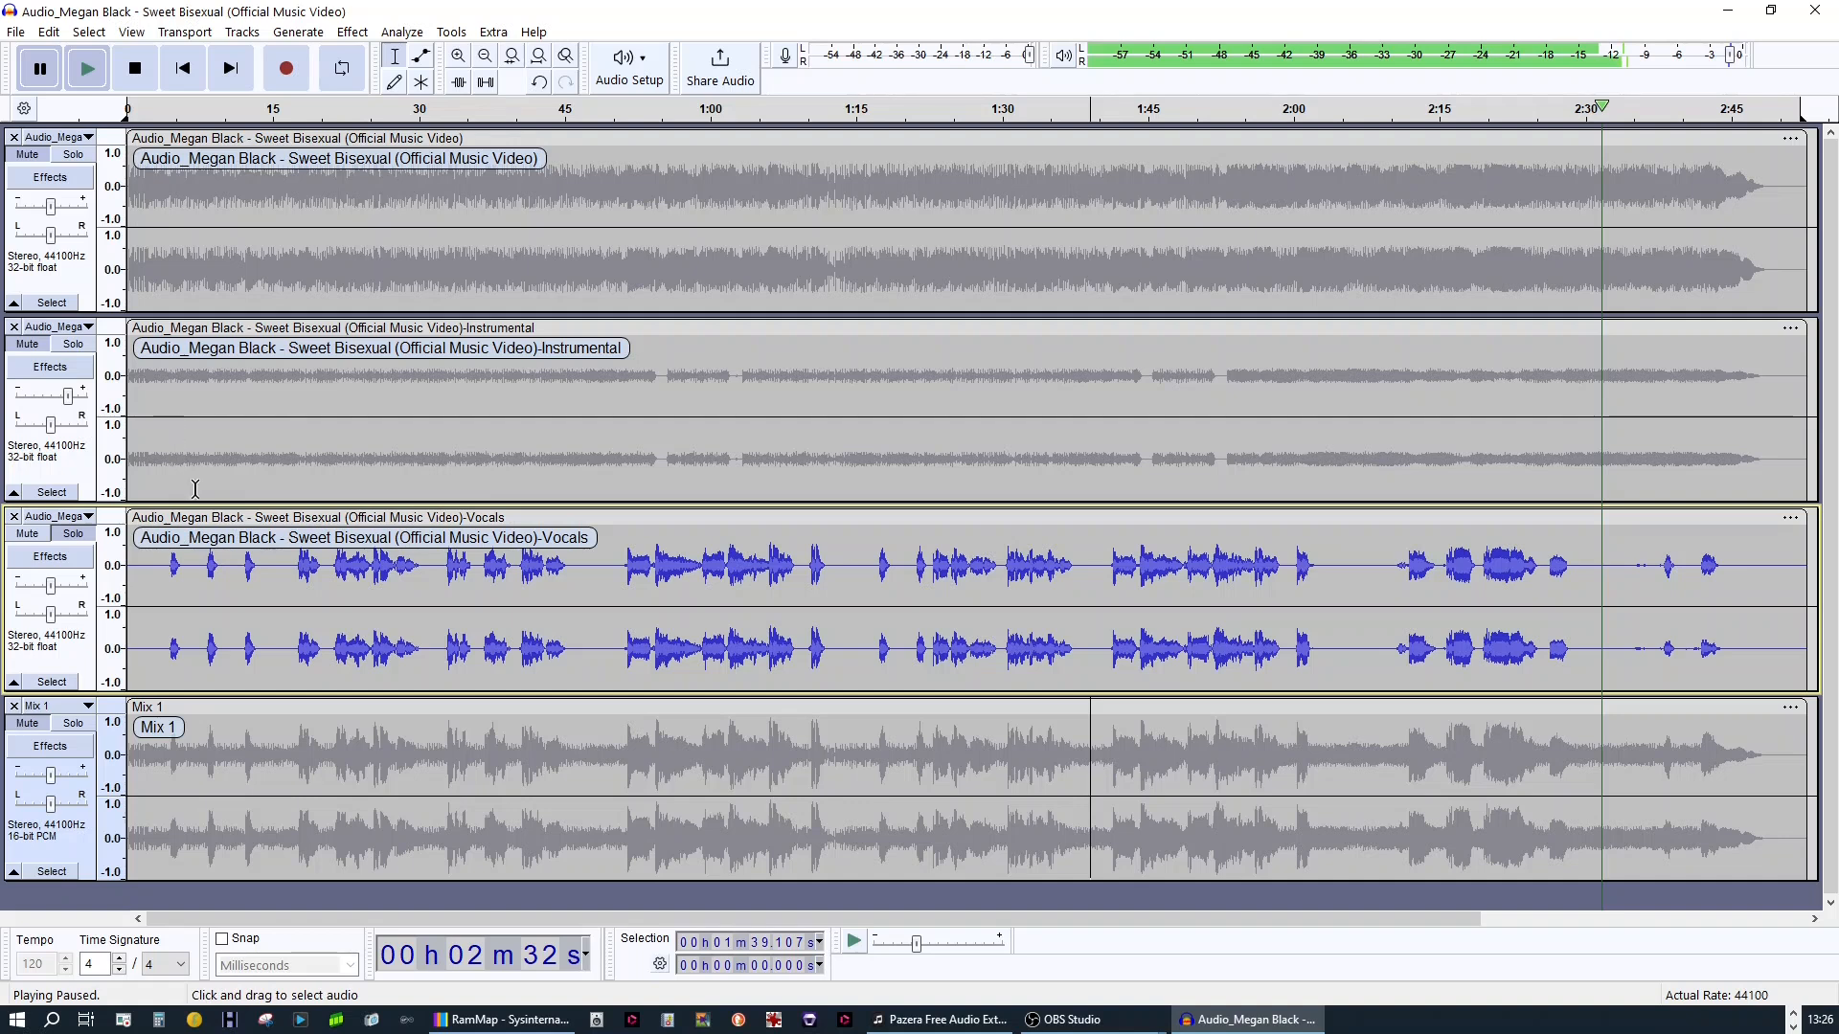
{"action": "left_click", "coordinate": [73, 344]}
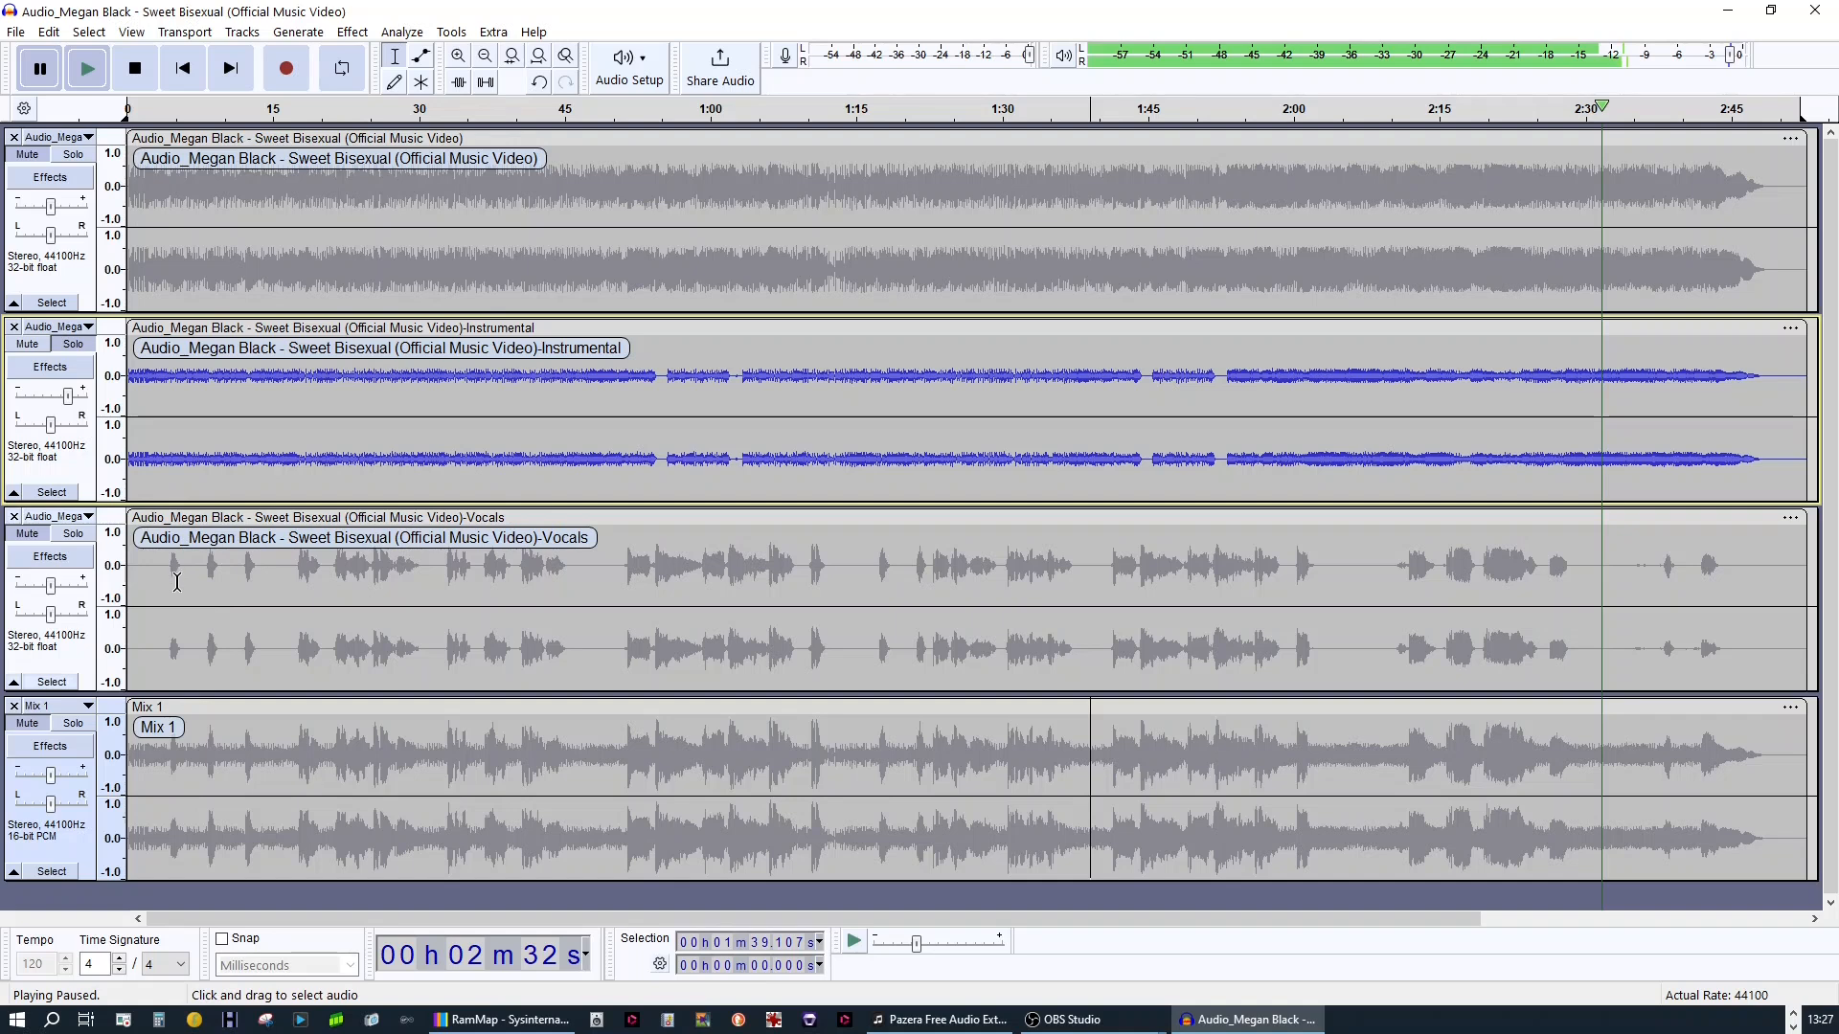
View the instrumental track as a spectrogram and return it to the waveform display
{"action": "left_click", "coordinate": [88, 328]}
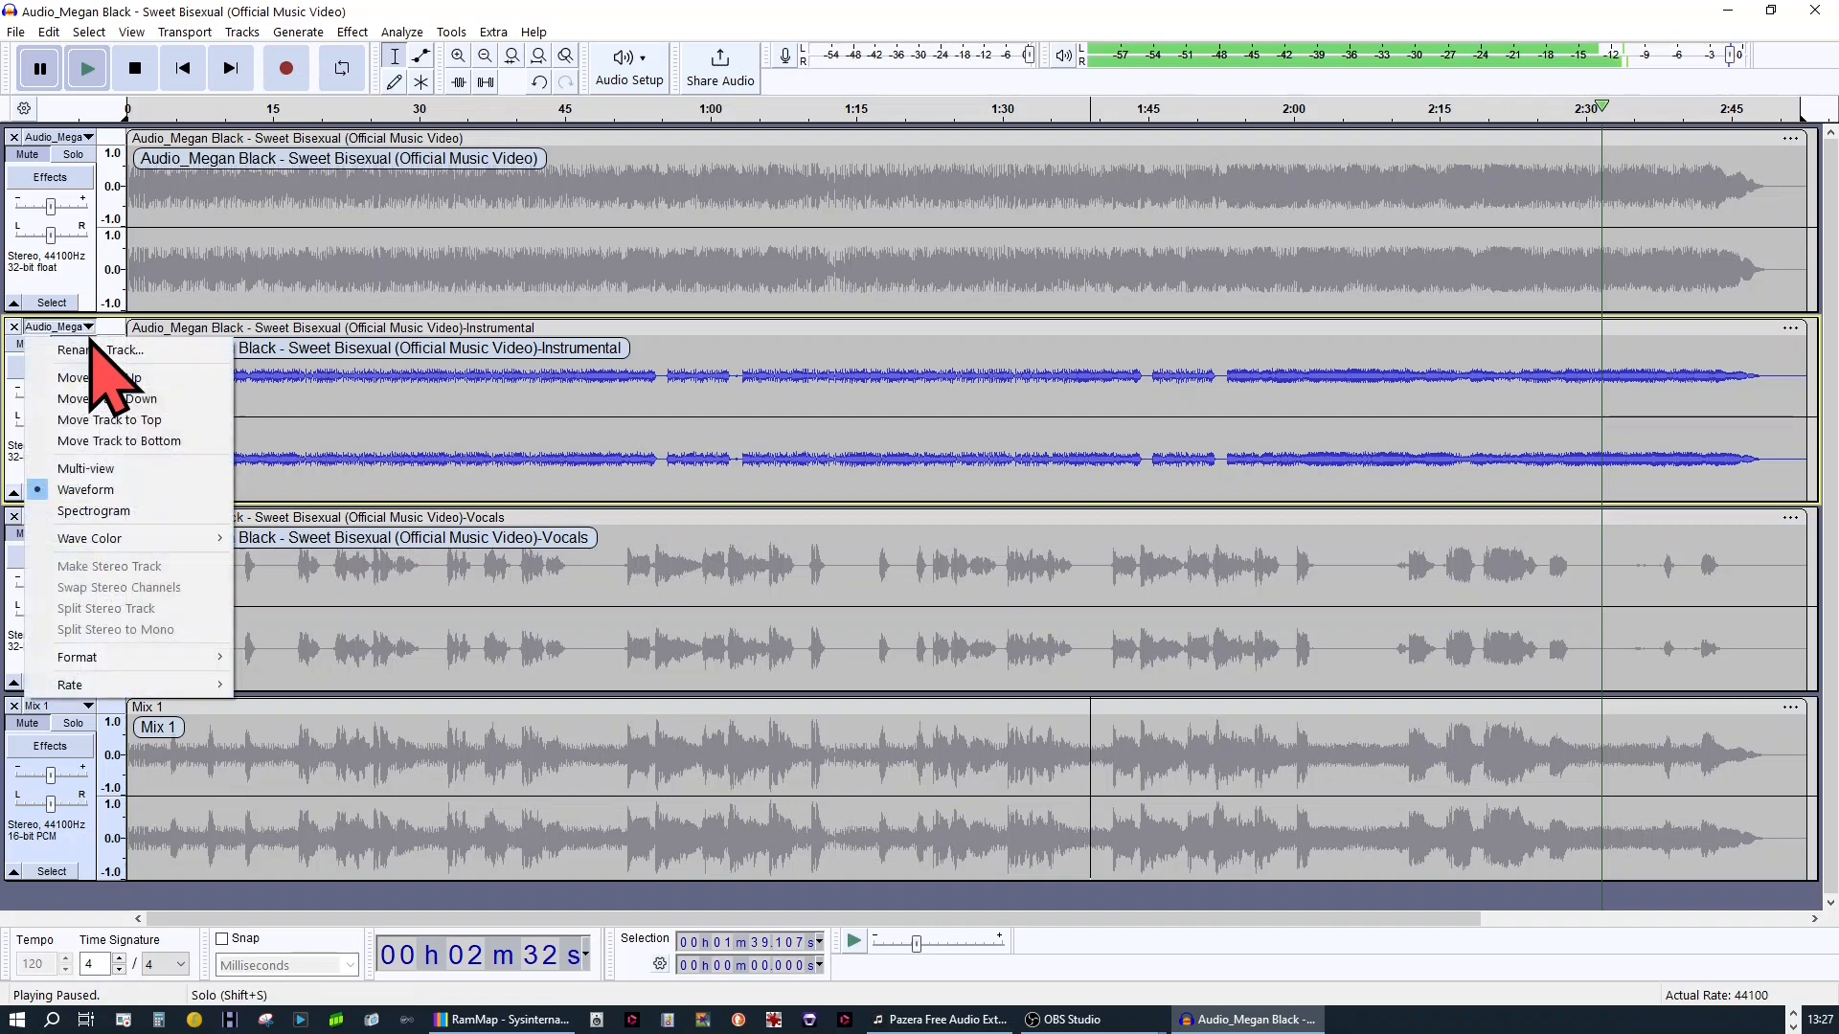
{"action": "left_click", "coordinate": [124, 512]}
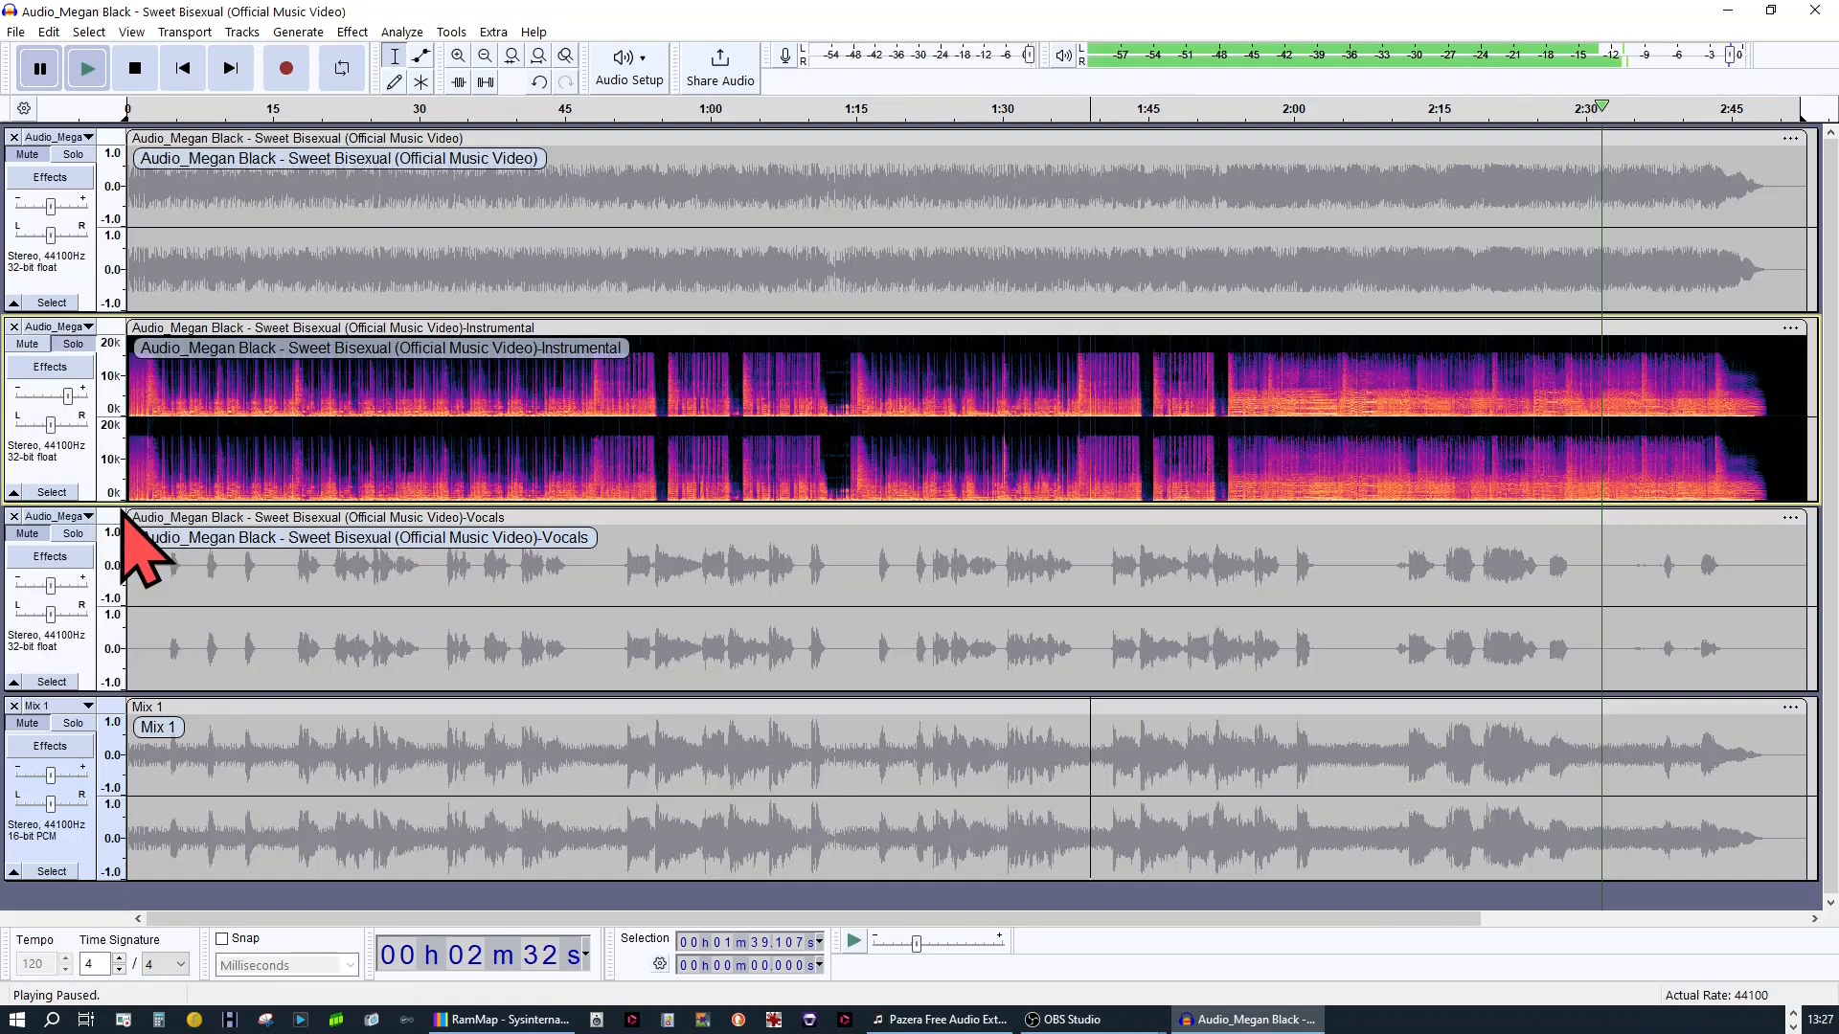
{"action": "left_click", "coordinate": [84, 327]}
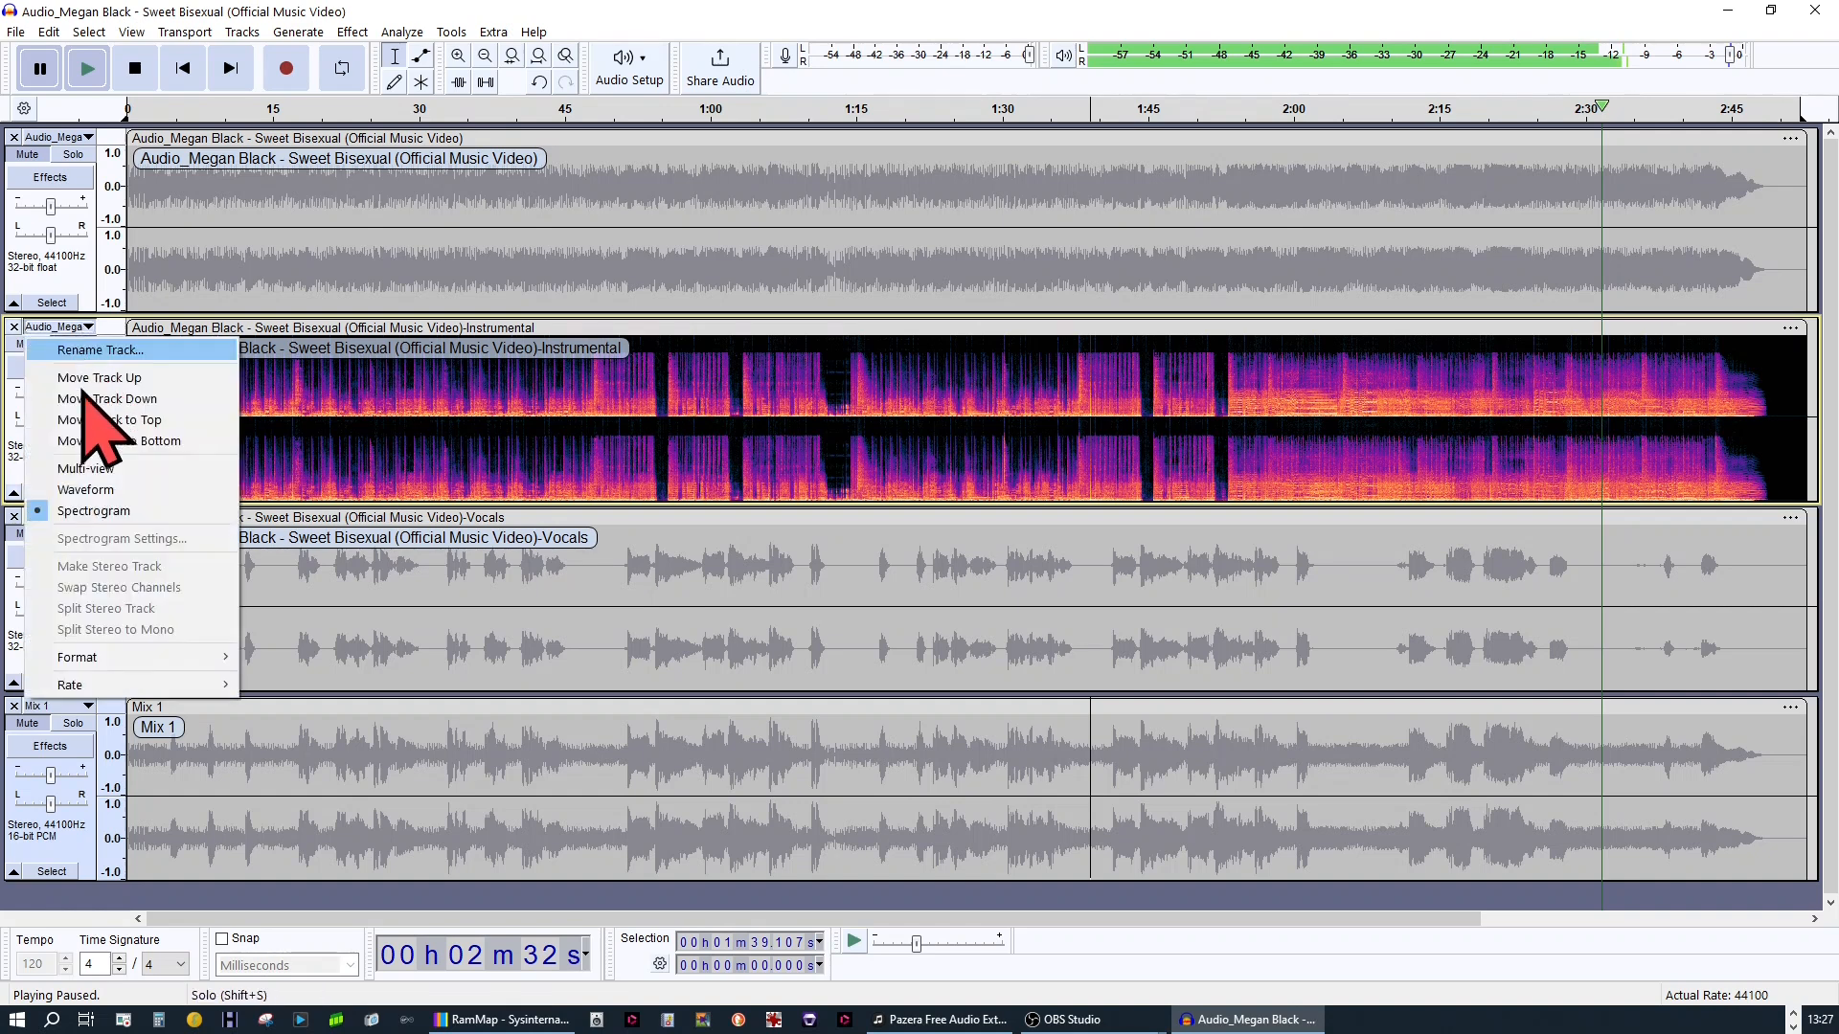
{"action": "left_click", "coordinate": [90, 488]}
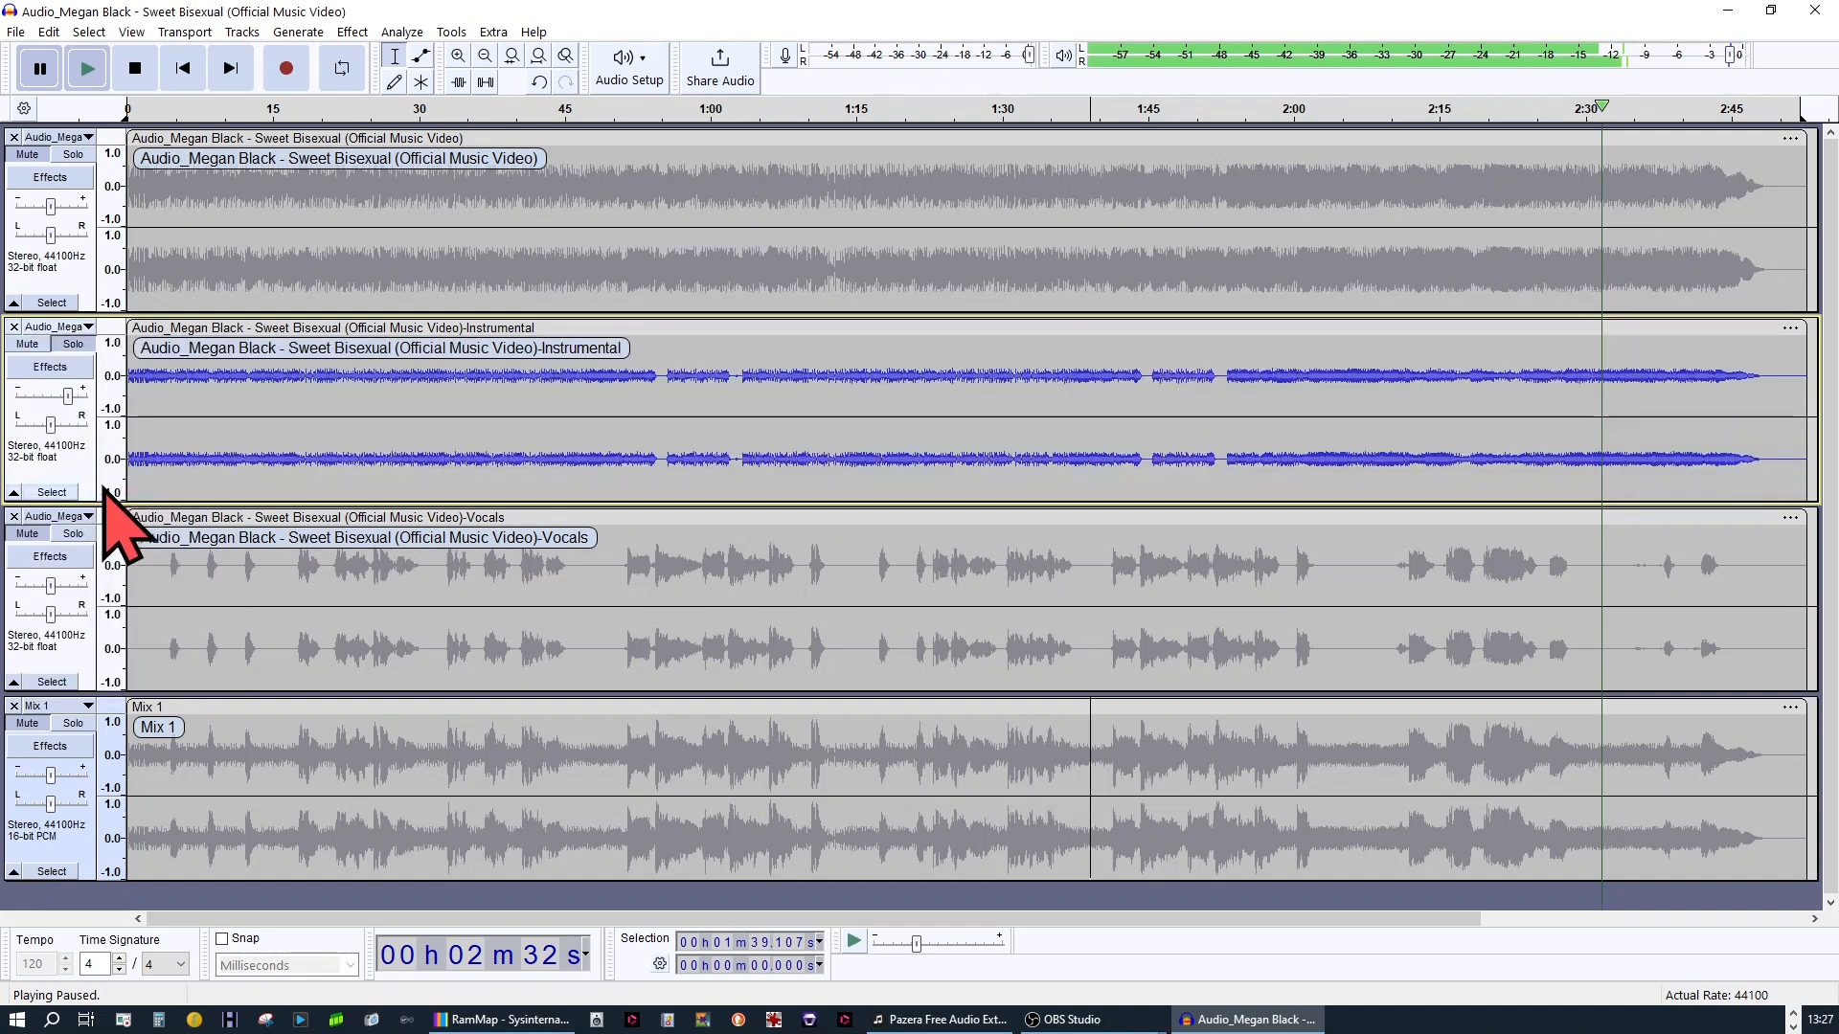
Play the soloed instrumental track from about 3 seconds, pause it, and listen to the instrumental and vocals tracks together
{"action": "left_click", "coordinate": [155, 378]}
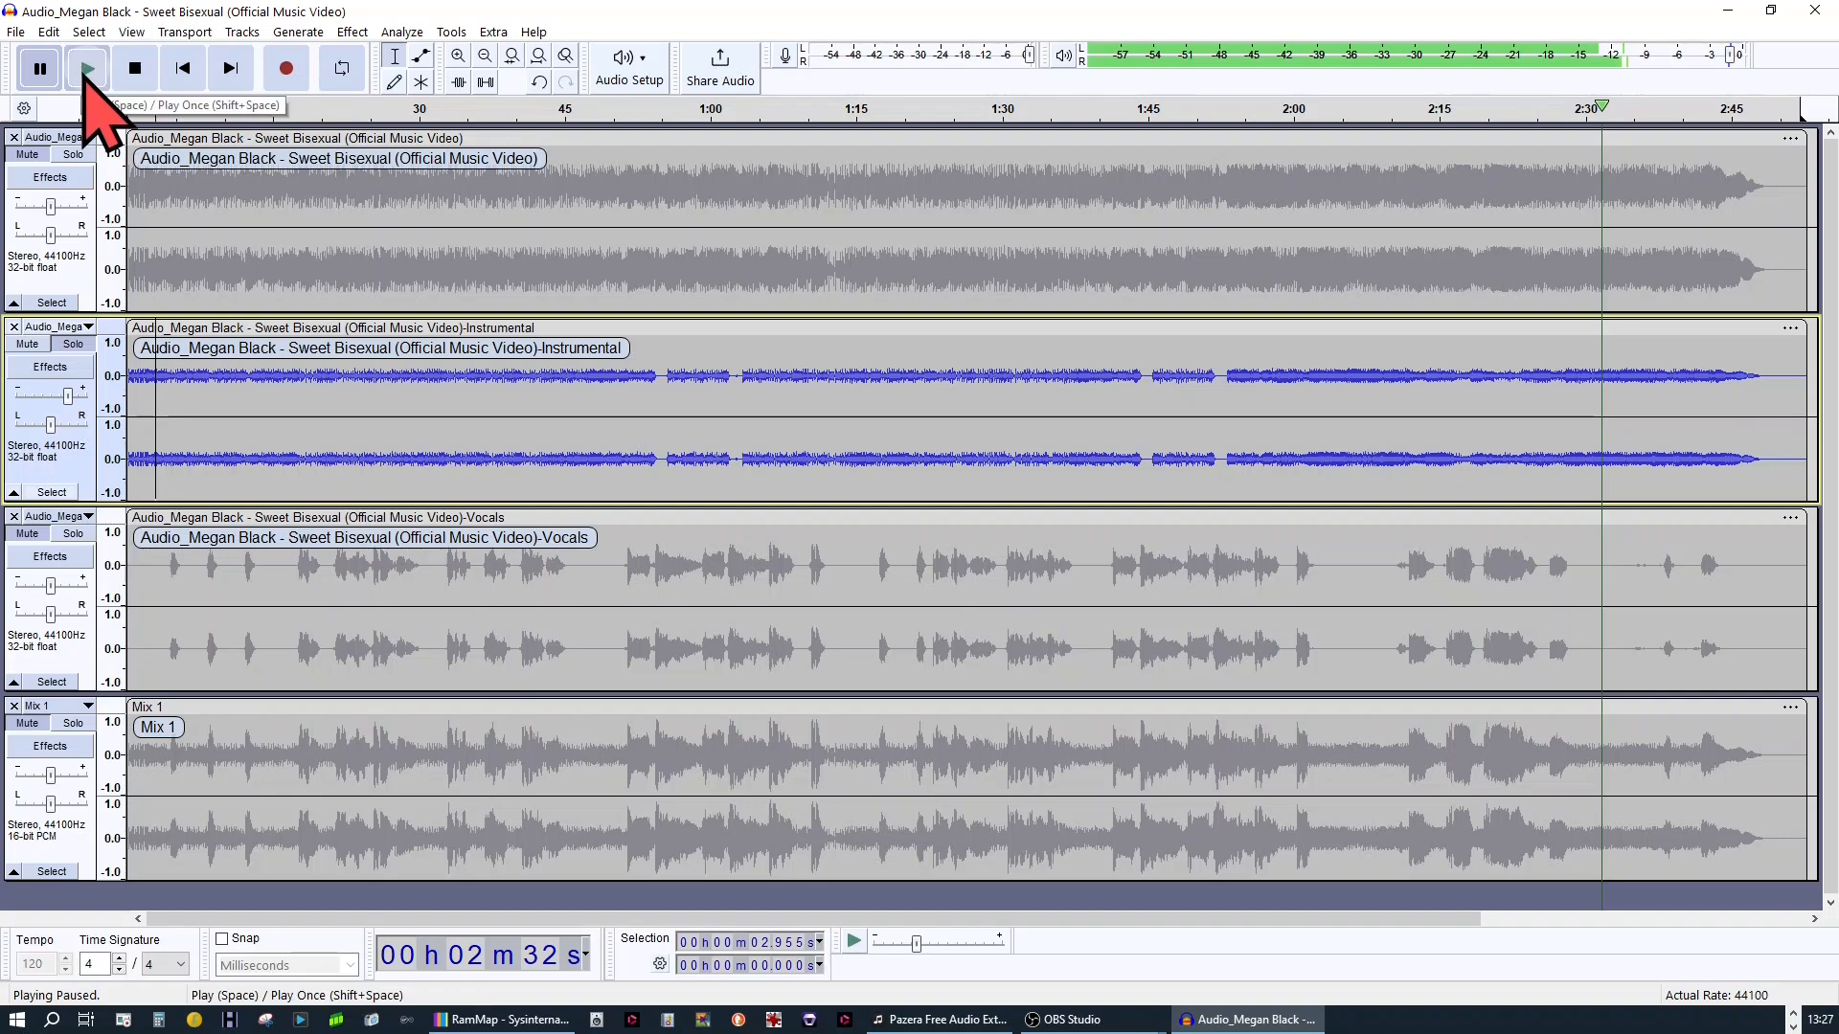
{"action": "left_click", "coordinate": [86, 67]}
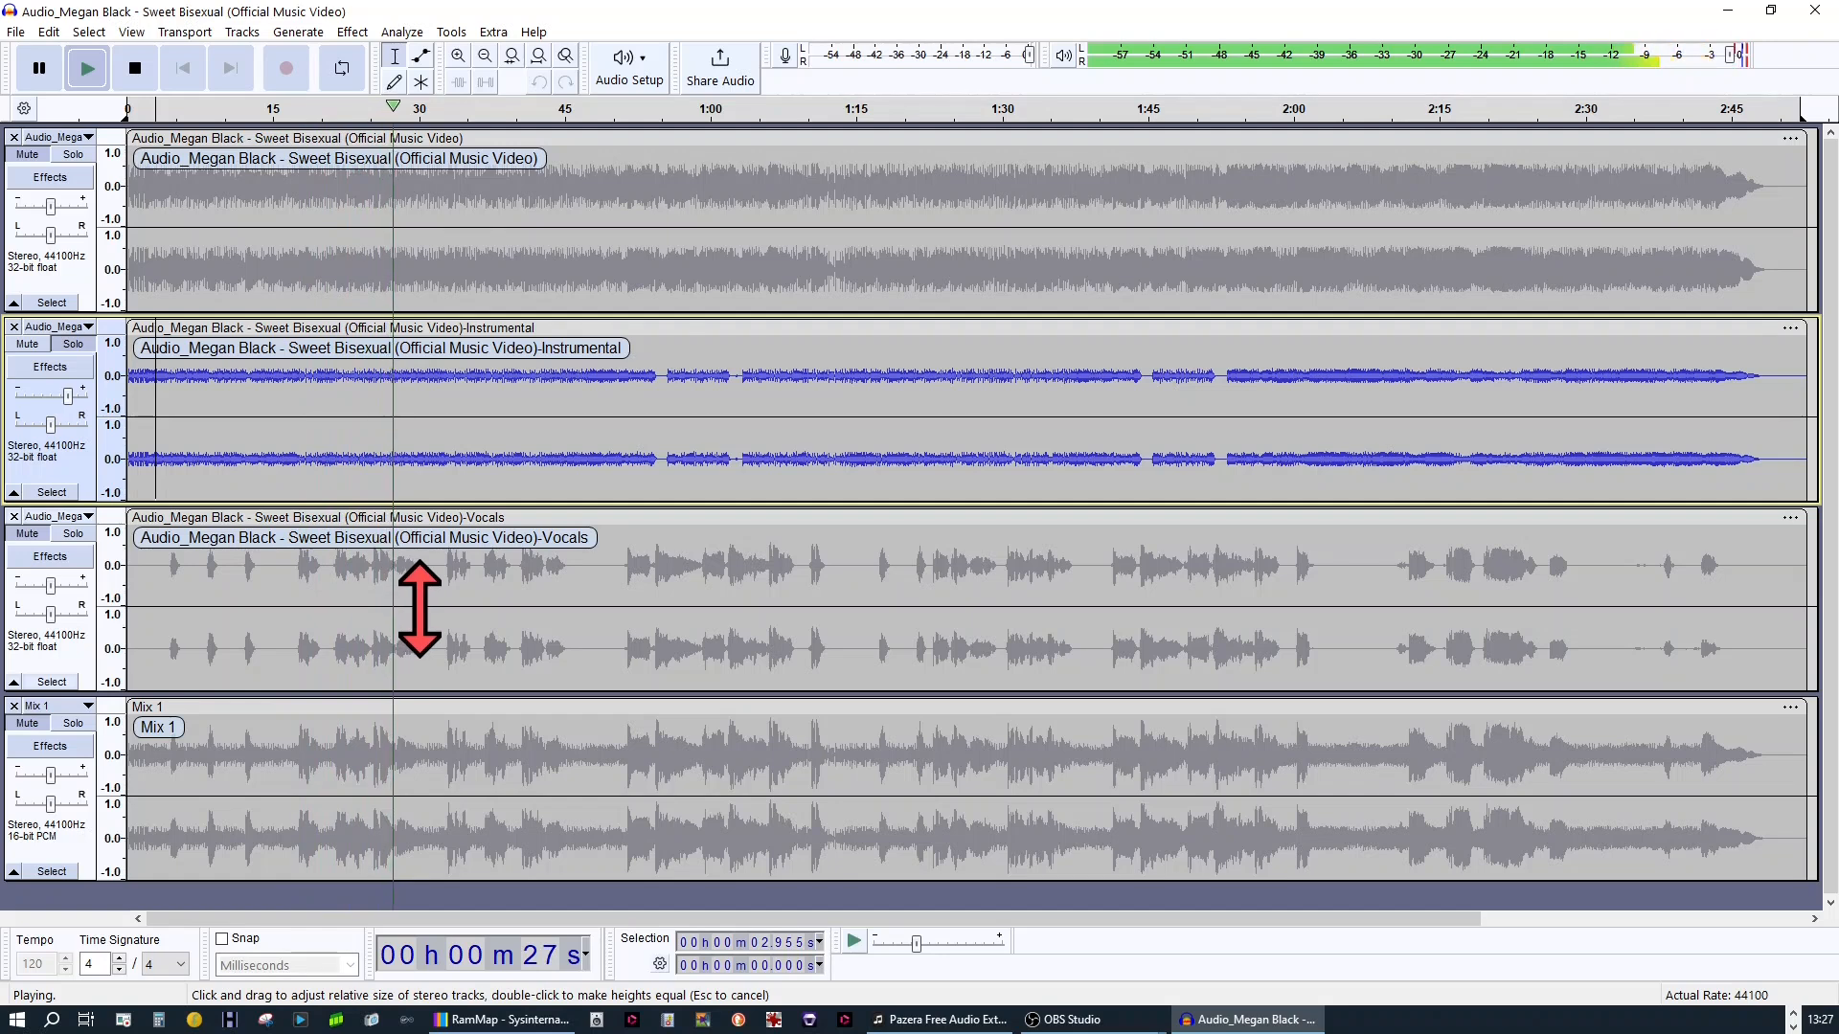
{"action": "key", "text": "ctrl"}
{"action": "left_click", "coordinate": [36, 72]}
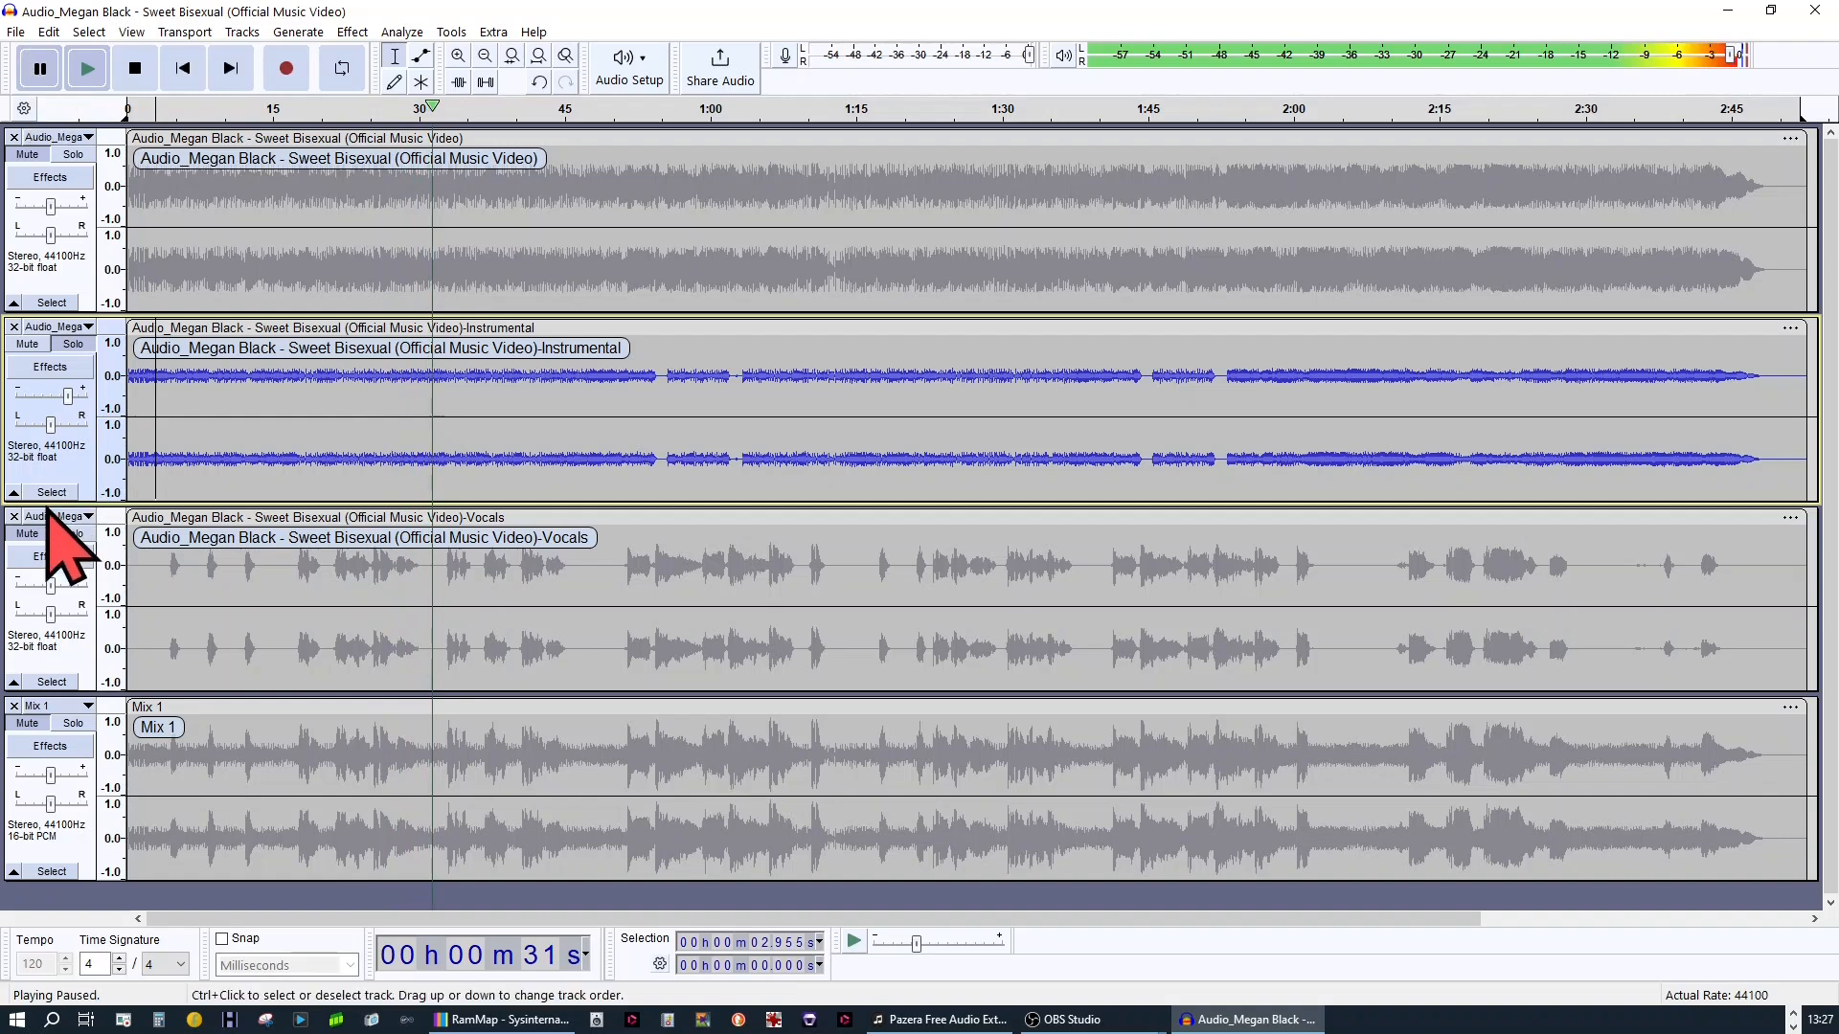
{"action": "left_click", "coordinate": [48, 514]}
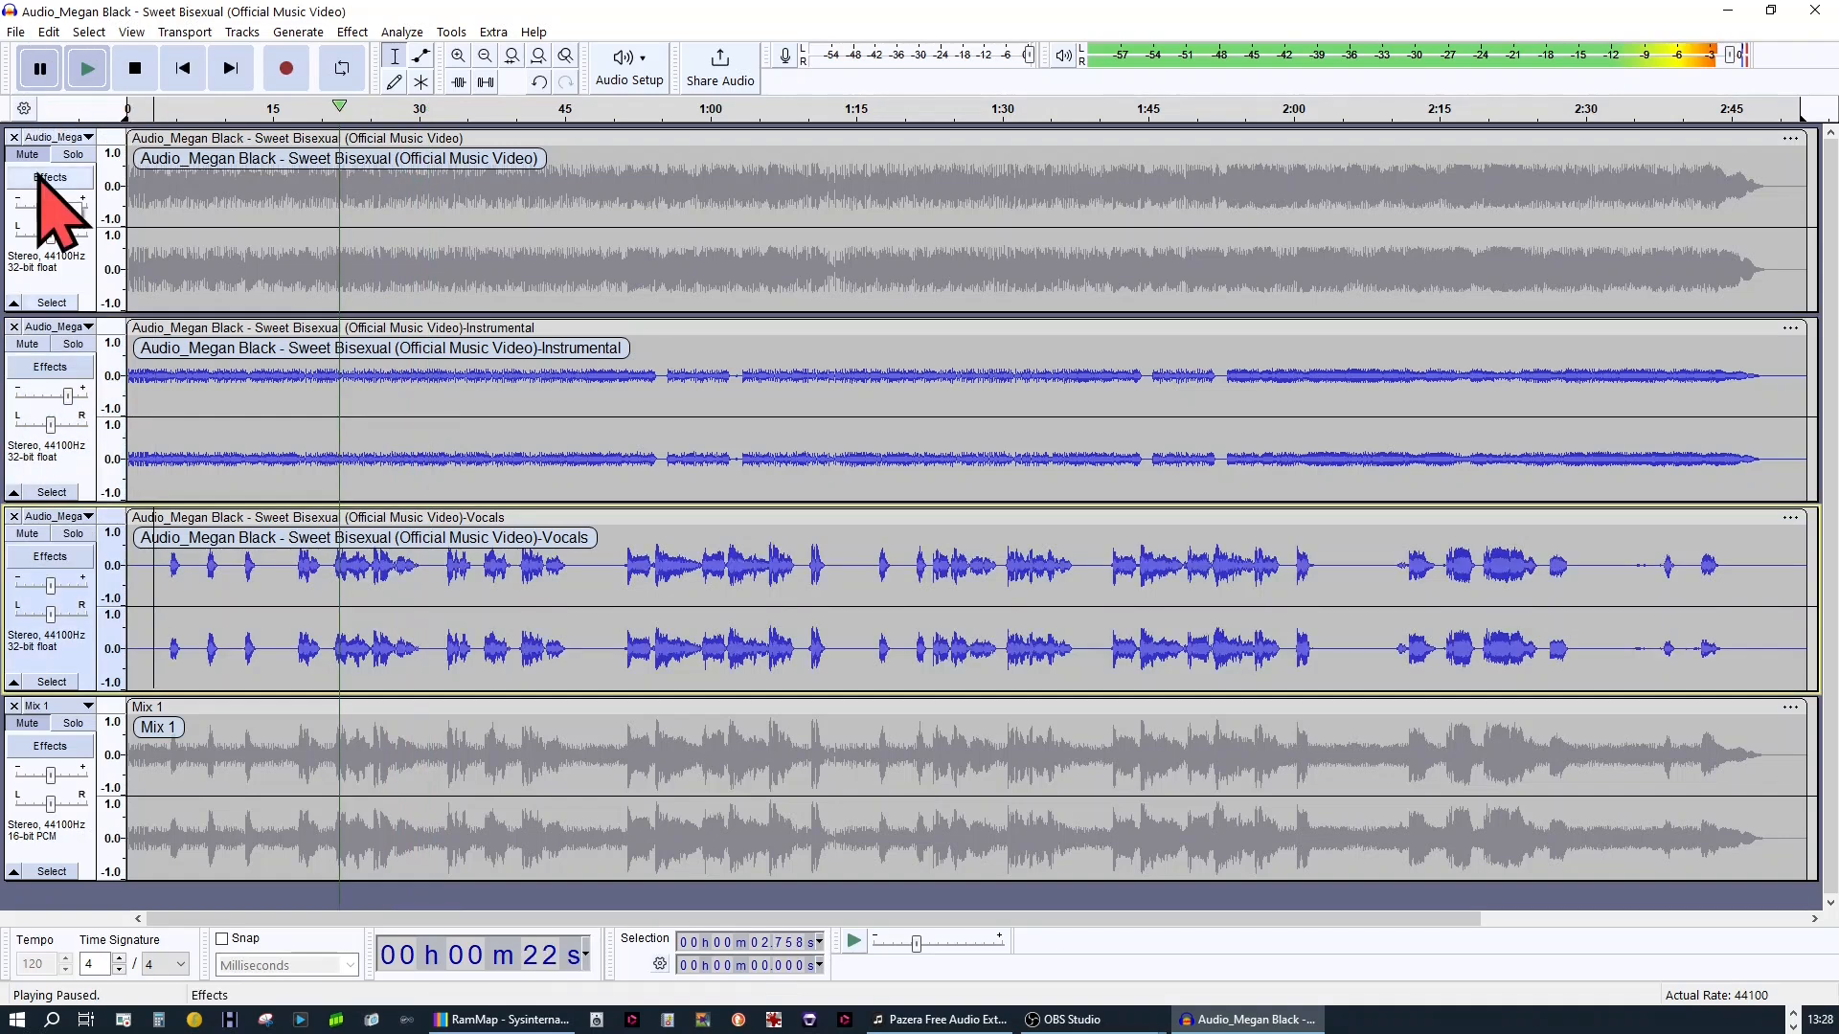
Solo the original track and play it from the beginning of the song
{"action": "left_click", "coordinate": [95, 163]}
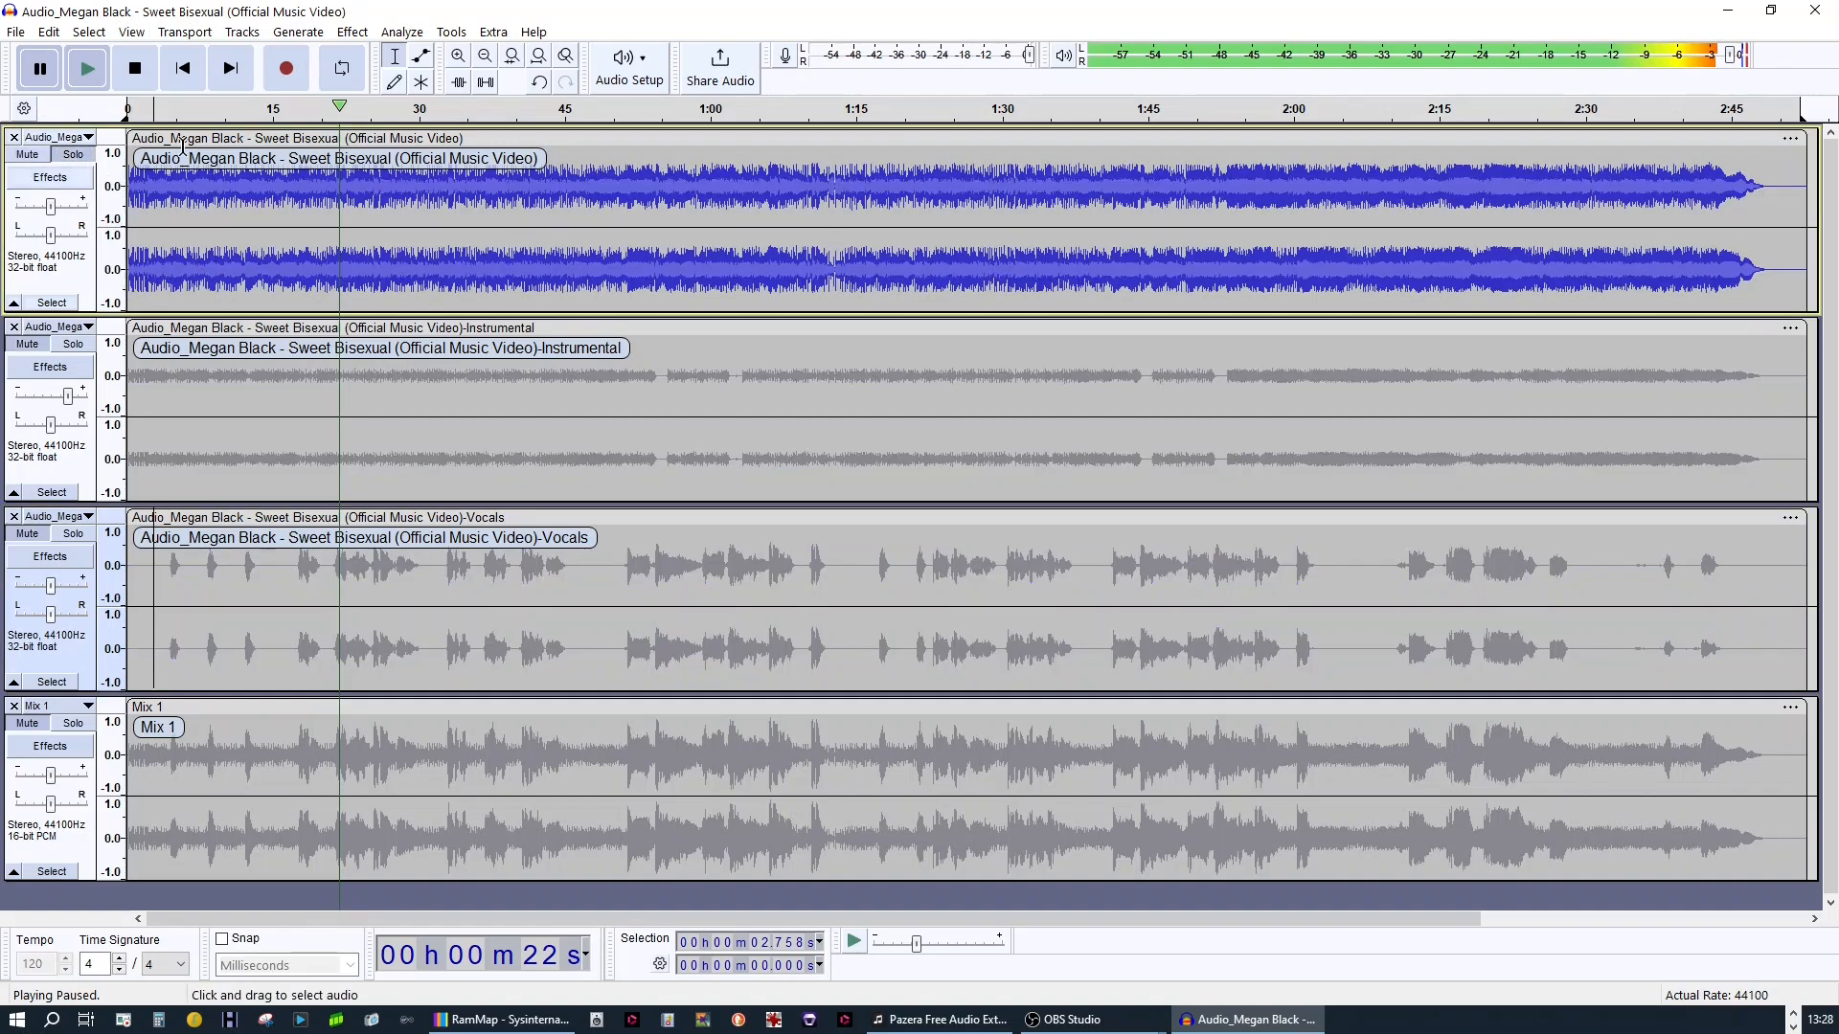
{"action": "left_click", "coordinate": [187, 72]}
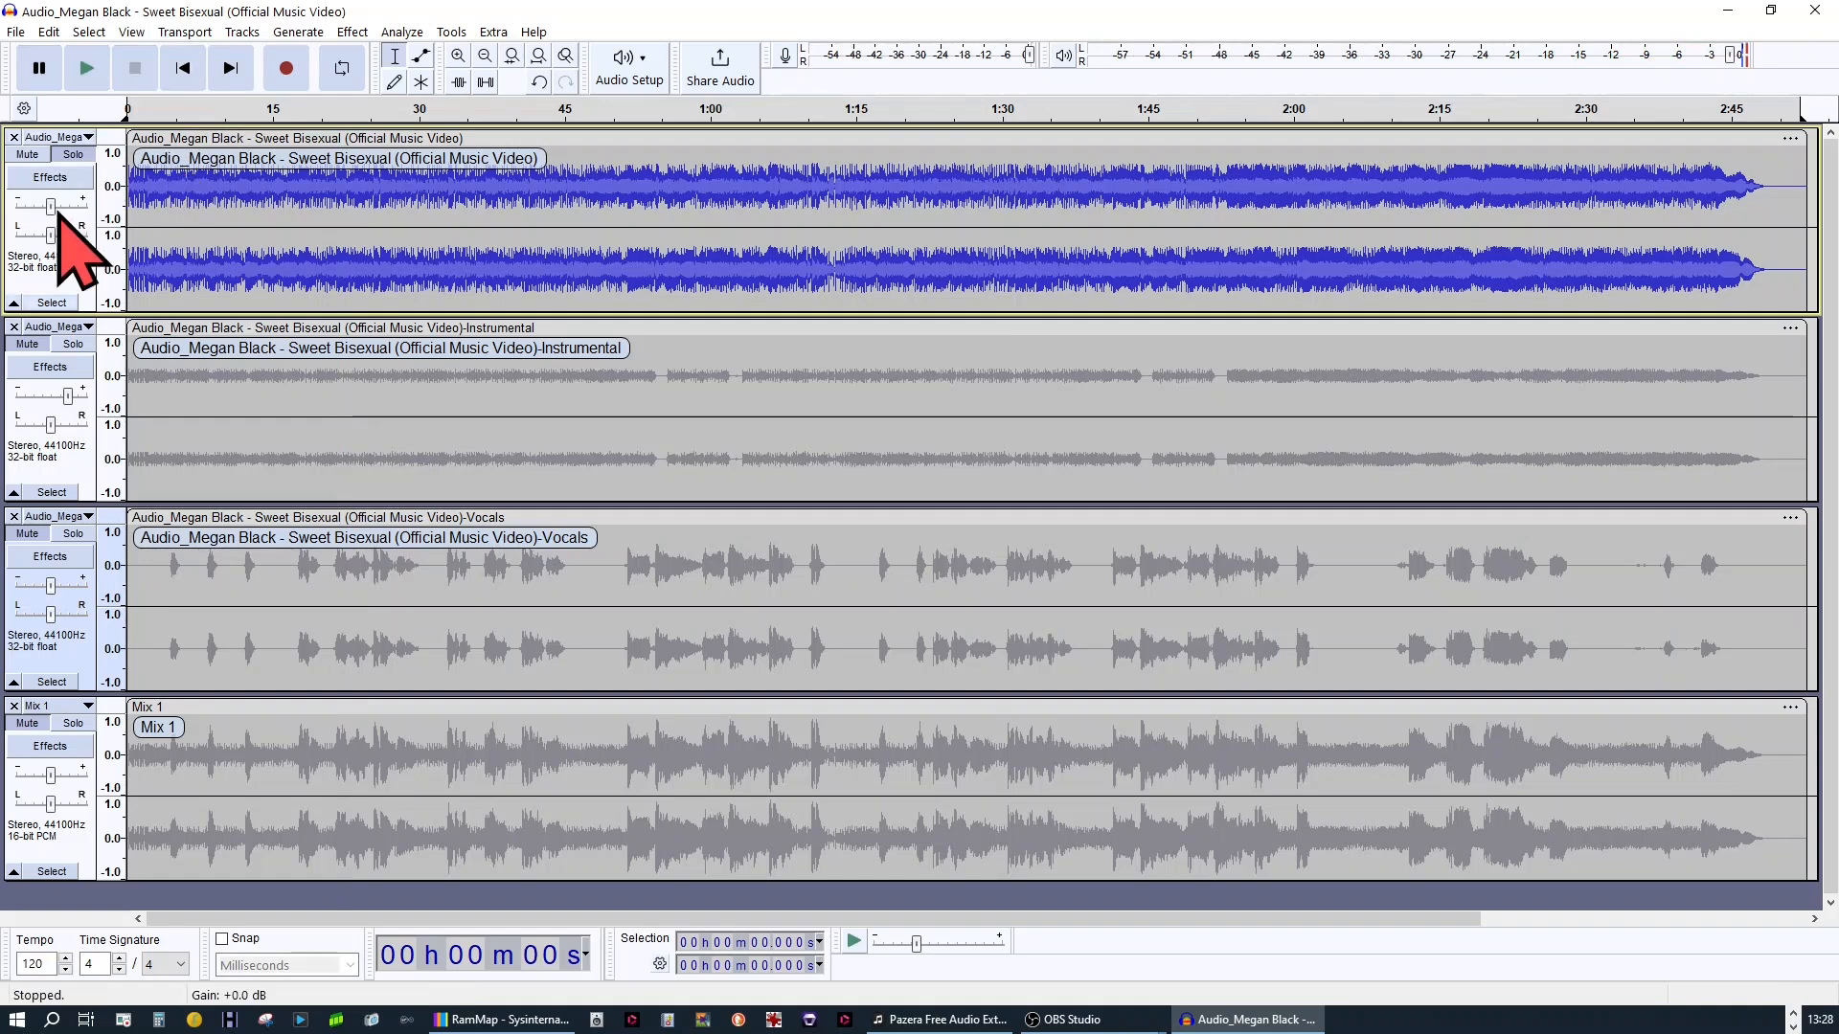
{"action": "mouse_move", "coordinate": [57, 207]}
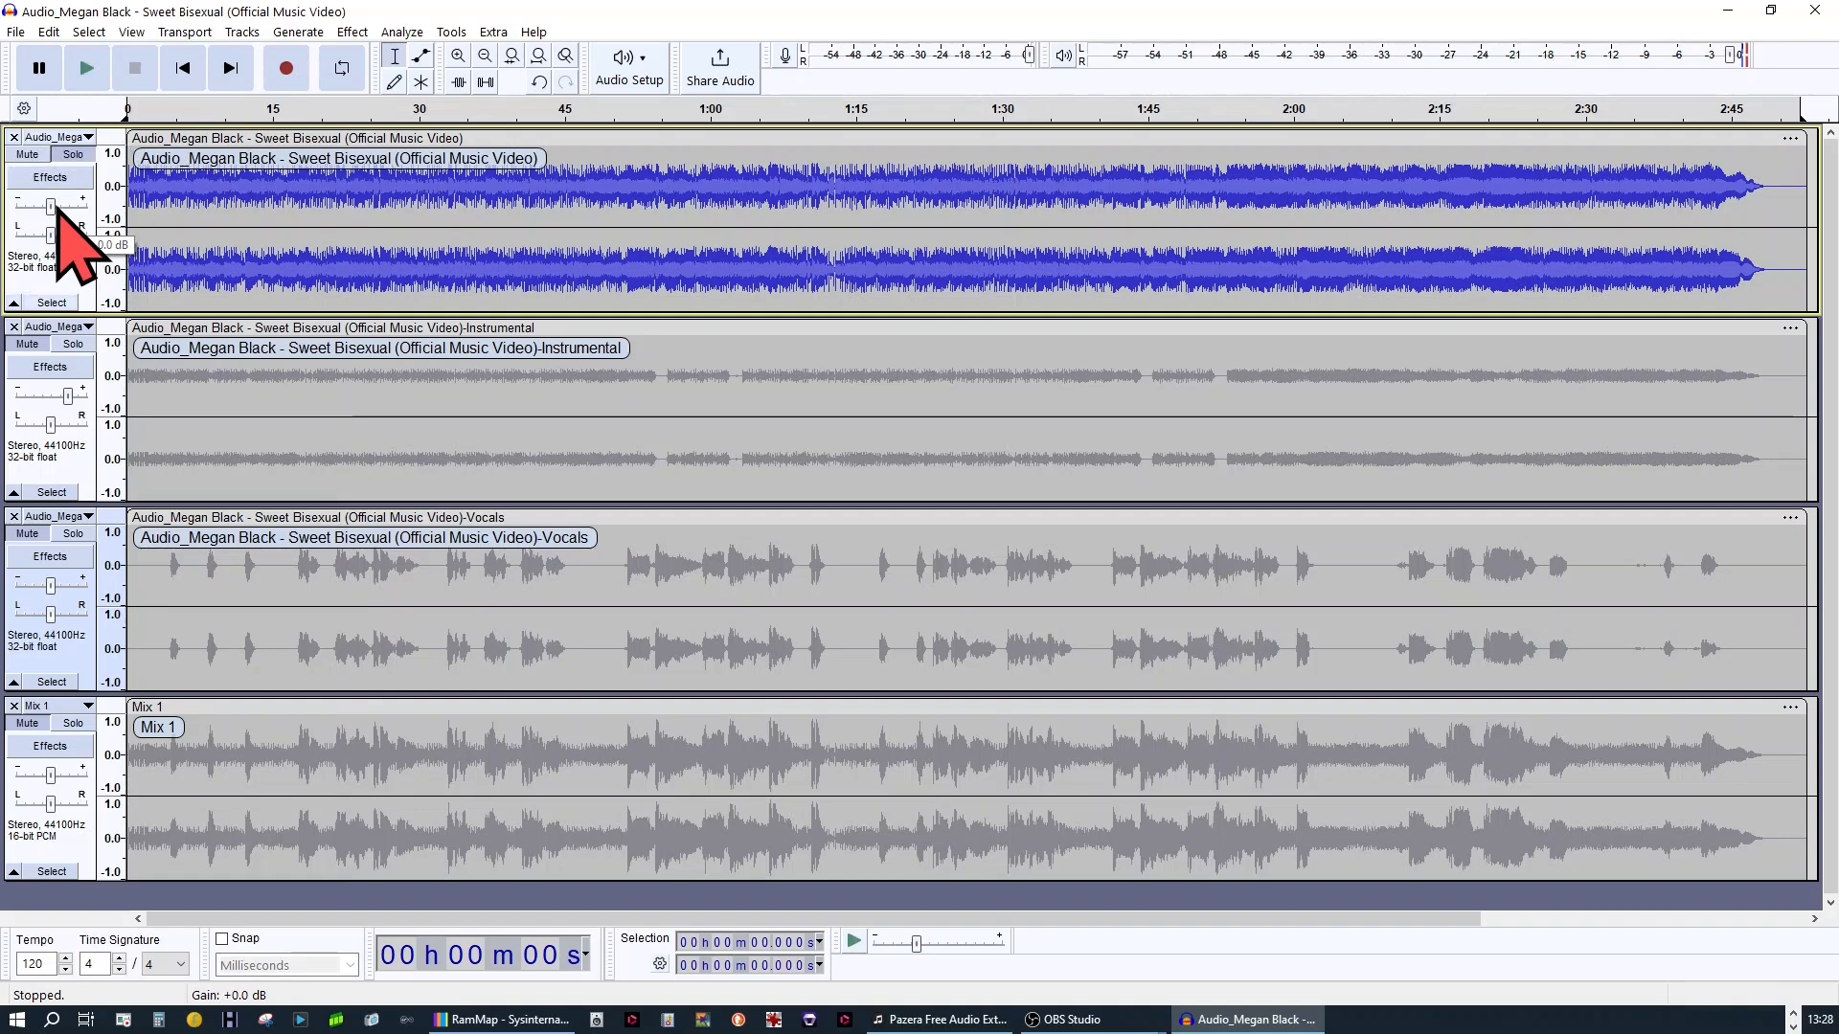
{"action": "left_click", "coordinate": [70, 826]}
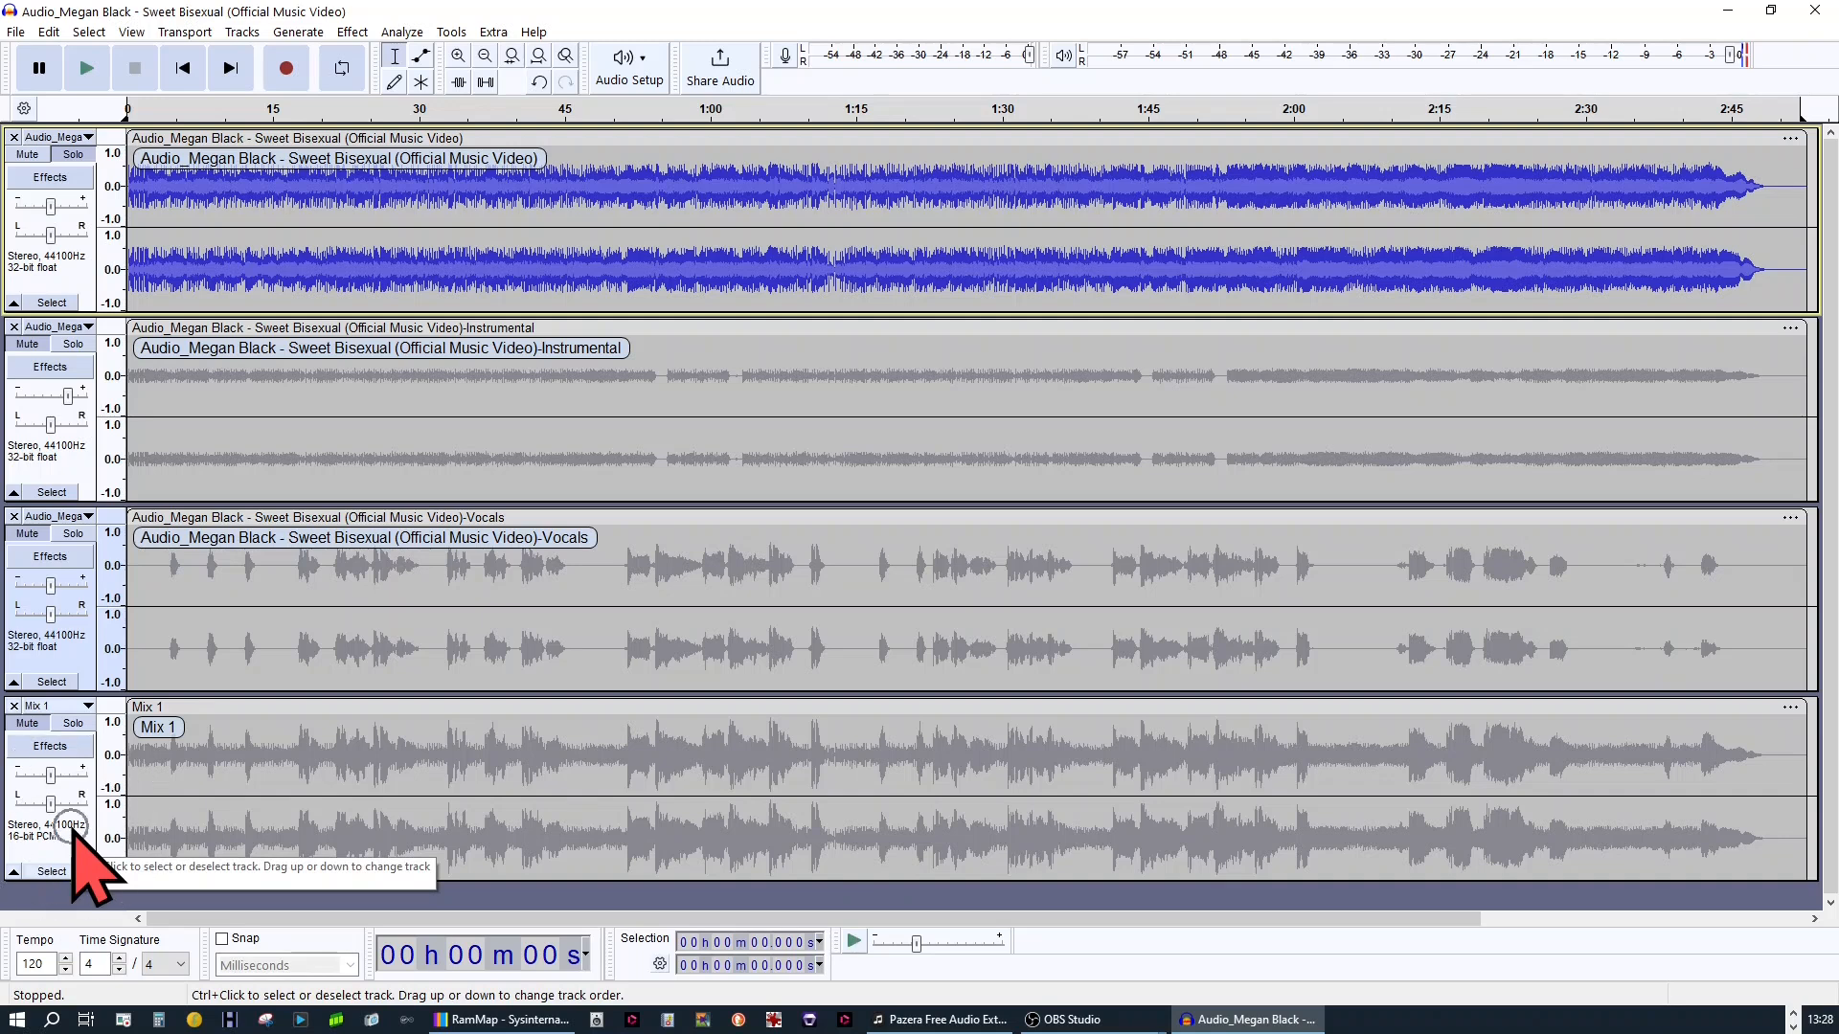
{"action": "left_click", "coordinate": [87, 69]}
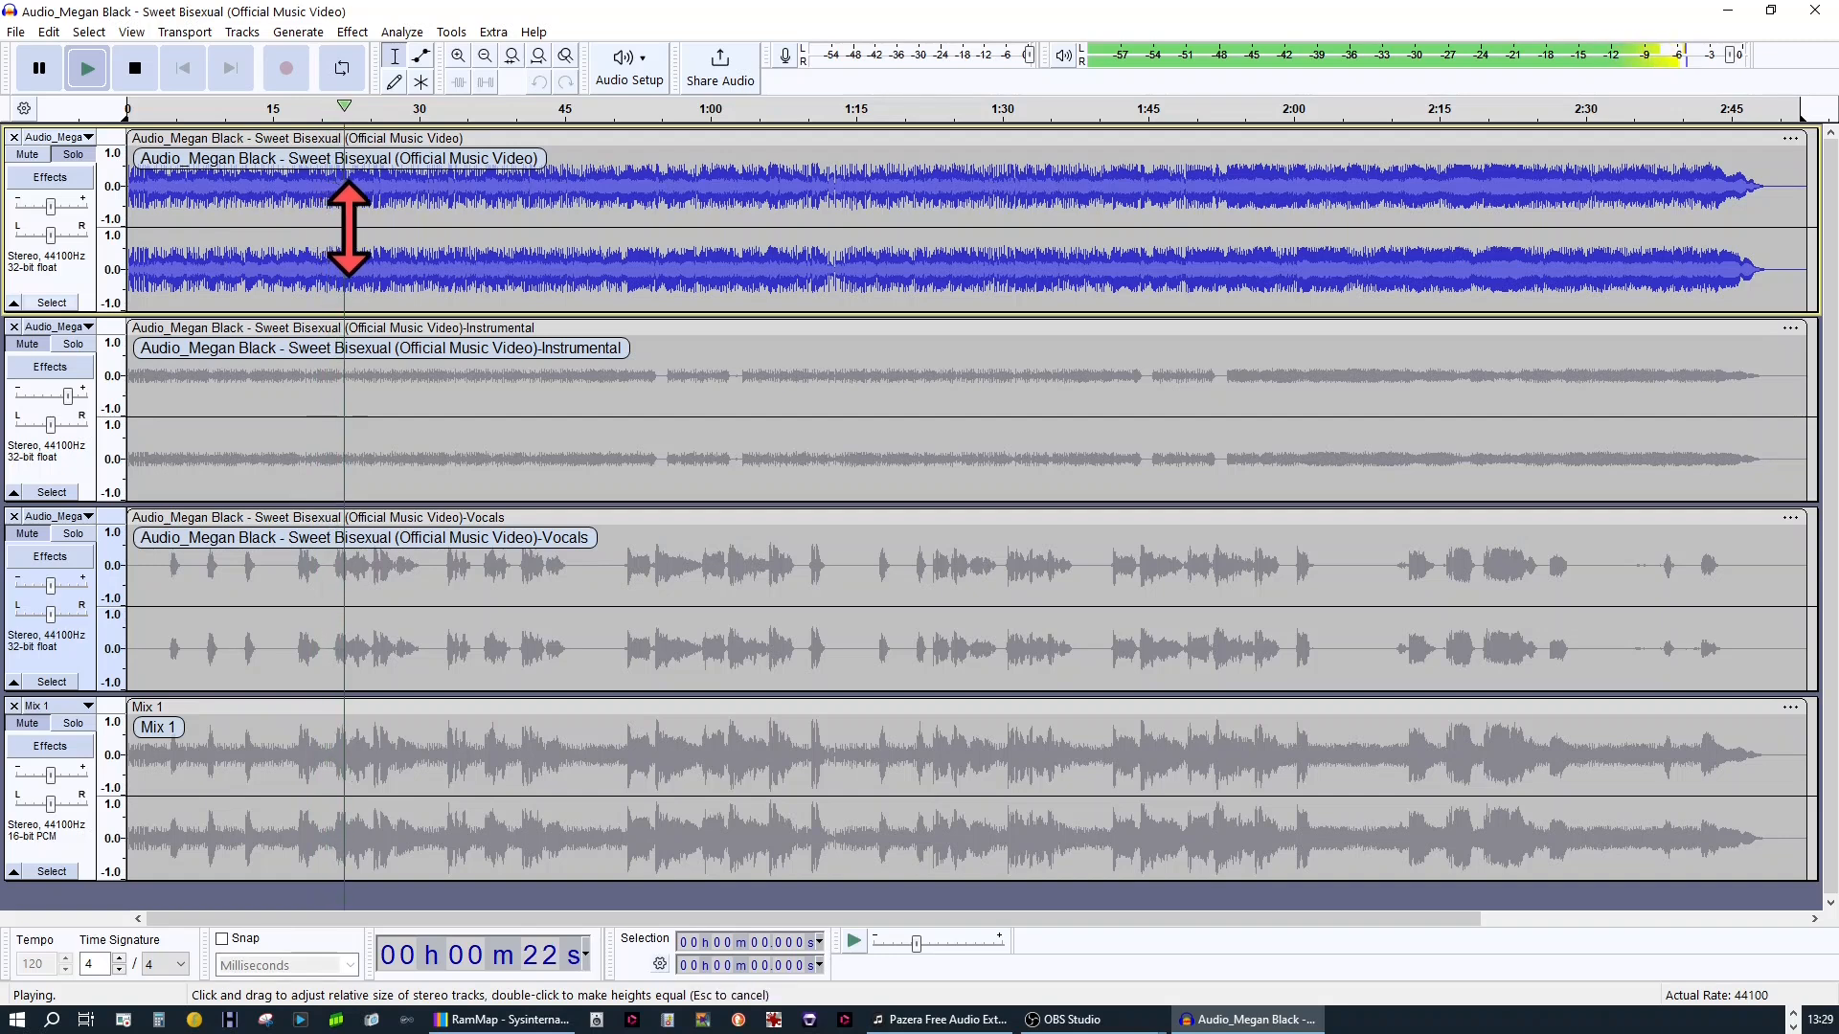
Switch solo to Mix 1, back to the original track and to Mix 1 again during playback to compare their sound
{"action": "left_click", "coordinate": [75, 734]}
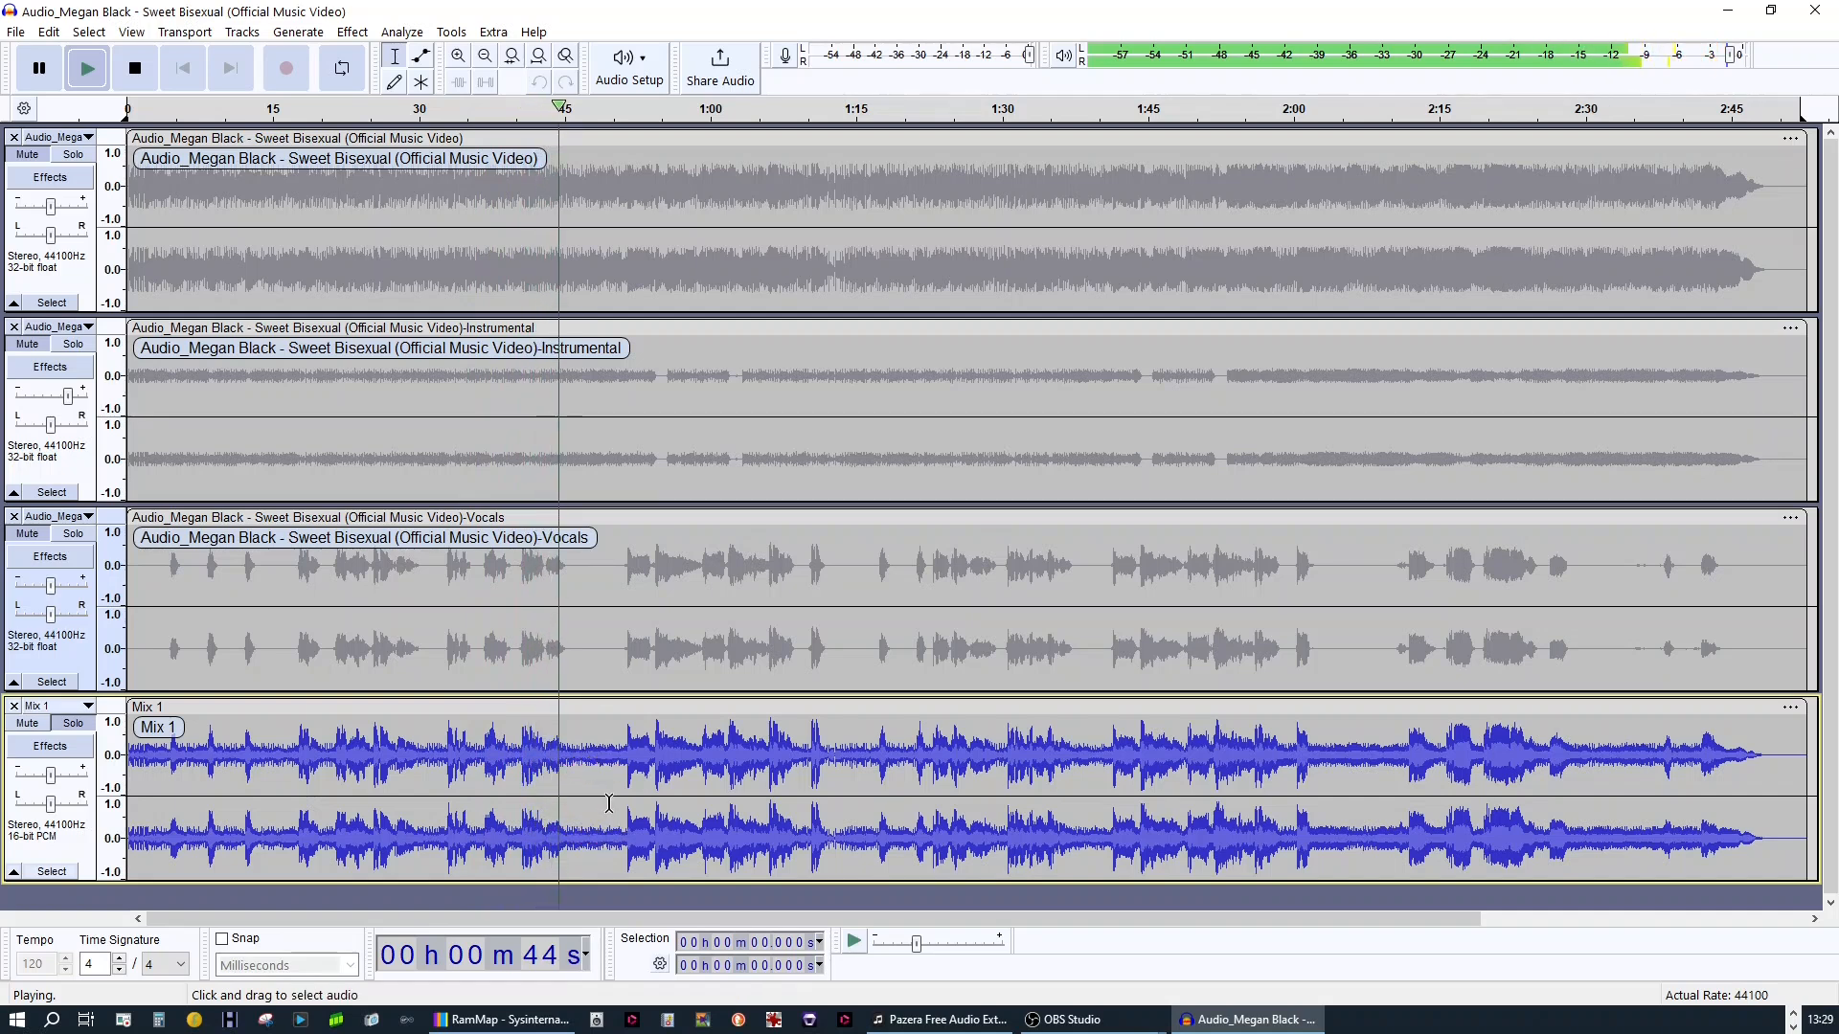
{"action": "left_click", "coordinate": [73, 155]}
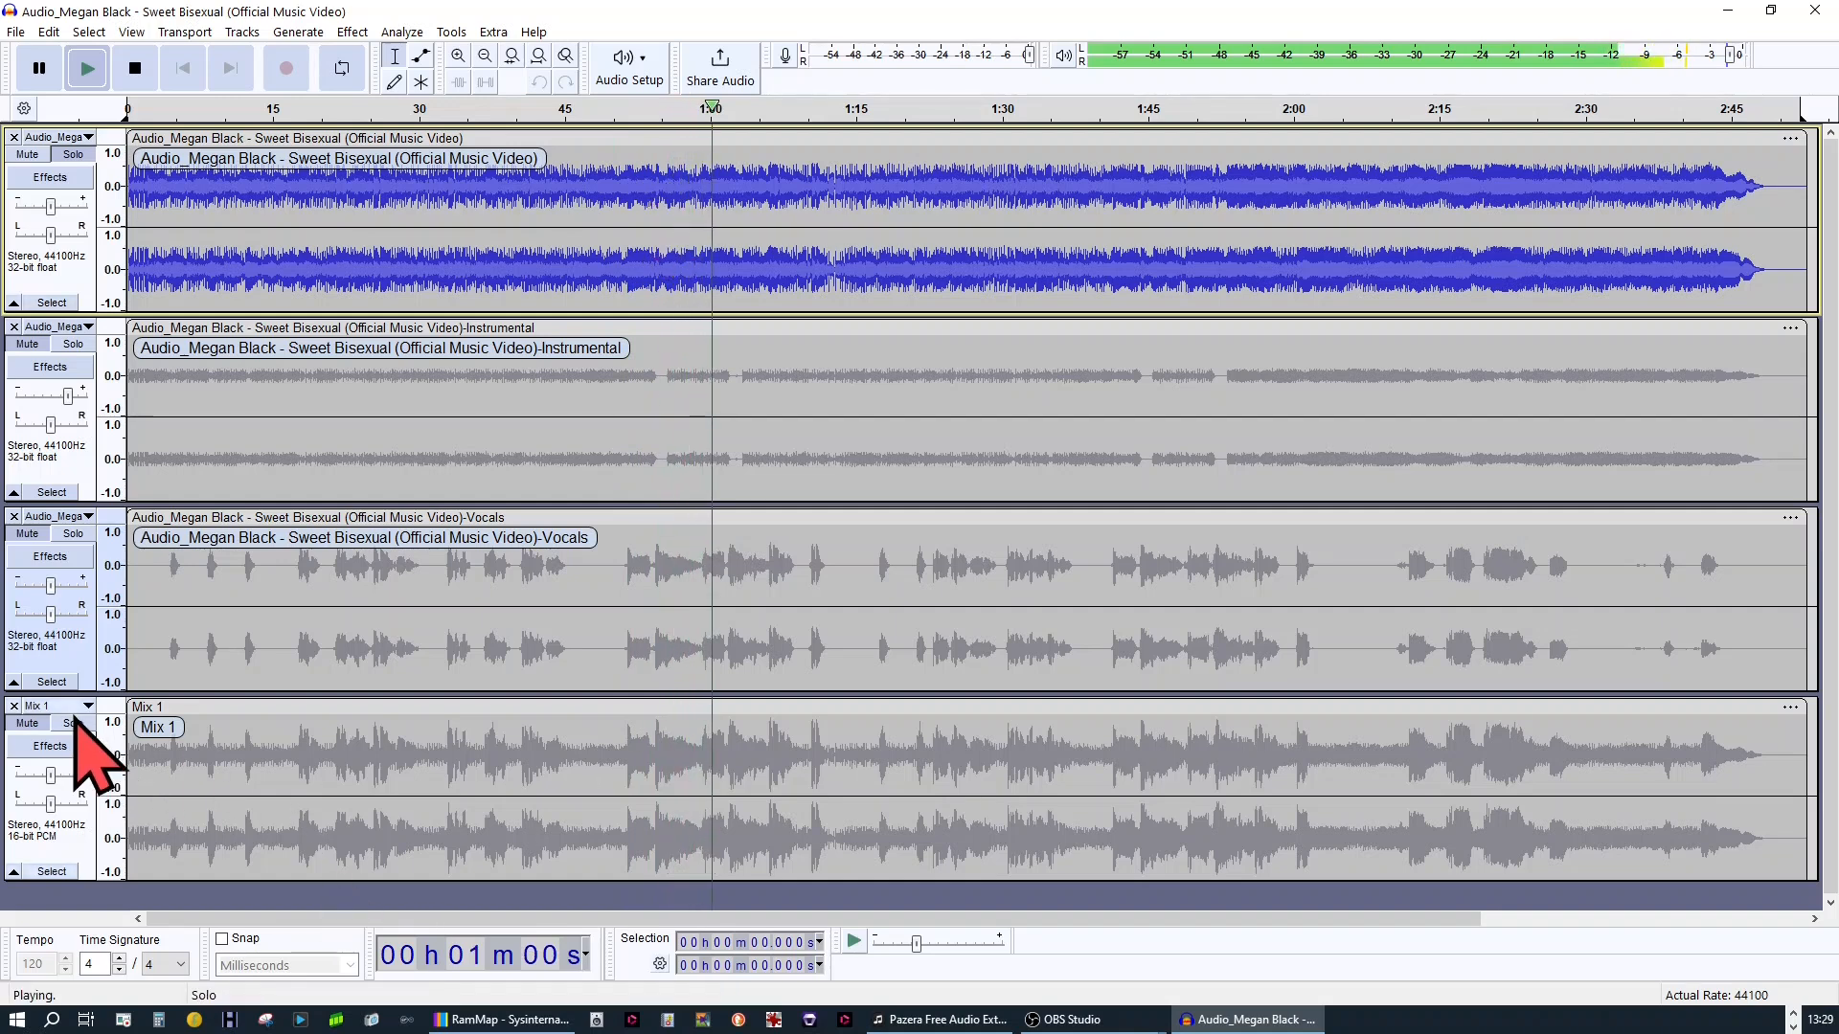
{"action": "left_click", "coordinate": [287, 750]}
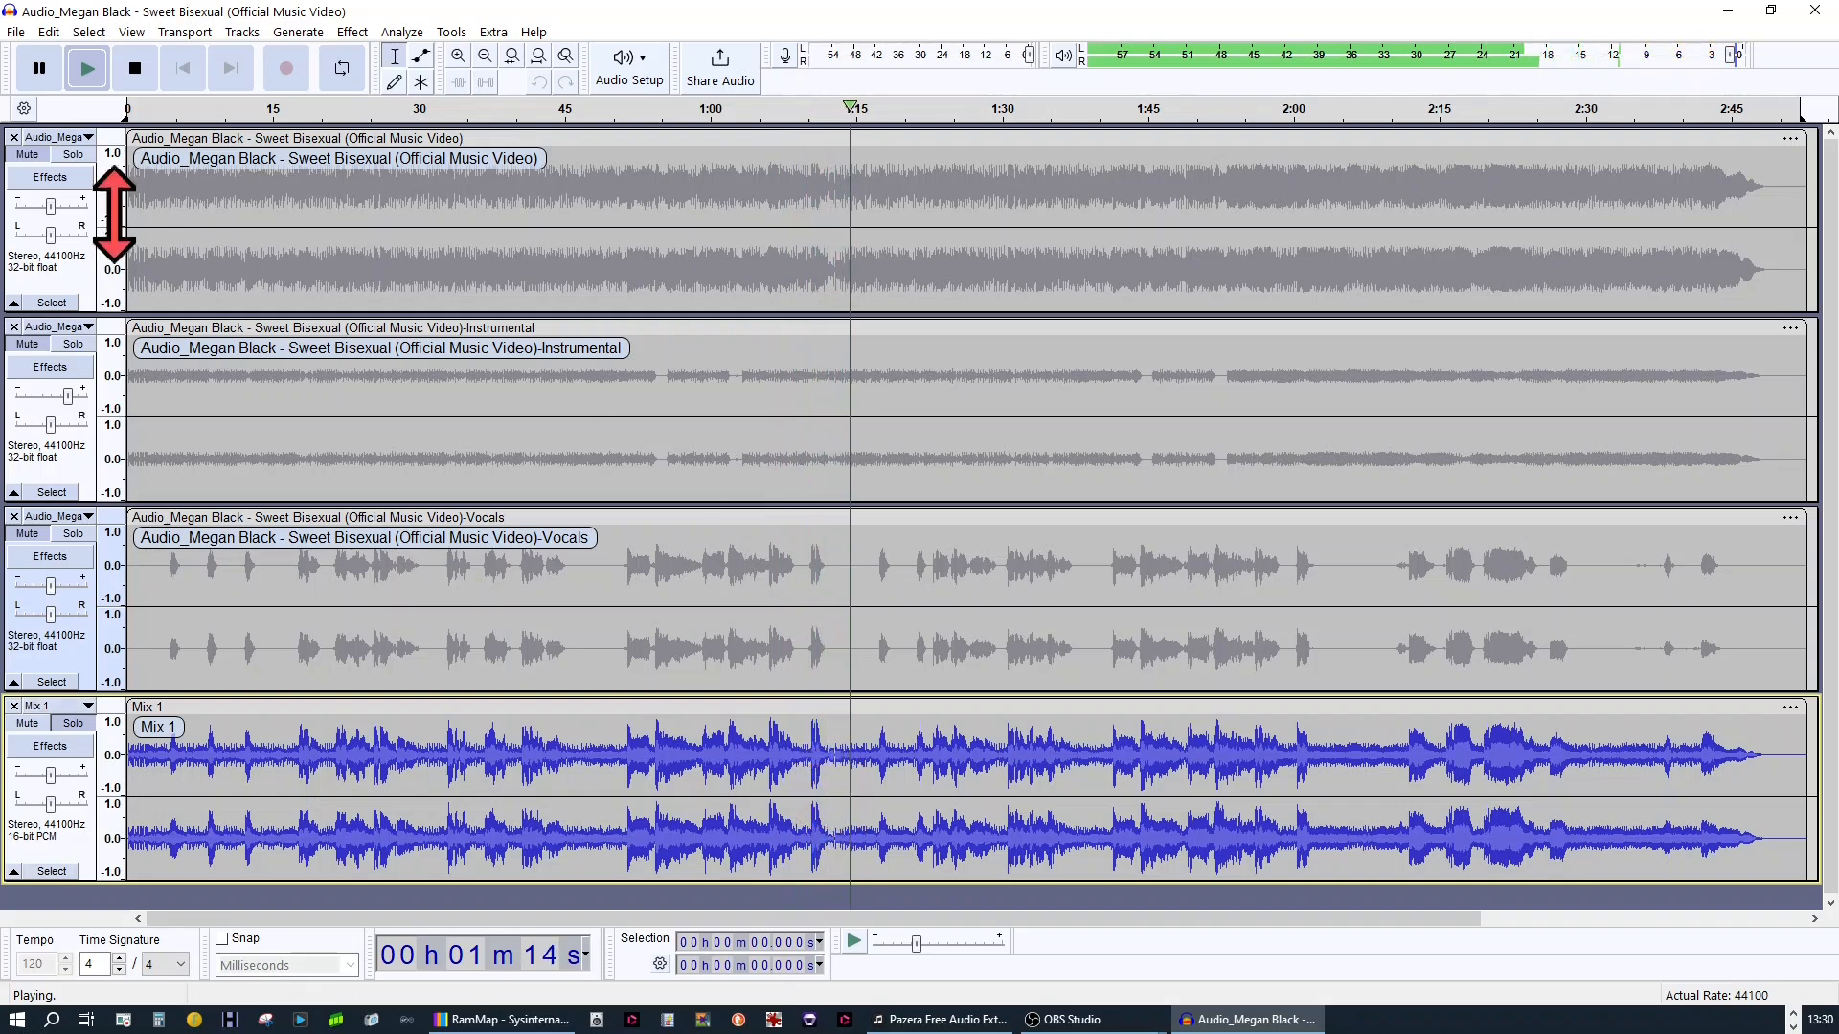
Switch solo to the original track, back to Mix 1 during playback, and pause at about 1:38
{"action": "left_click", "coordinate": [62, 147]}
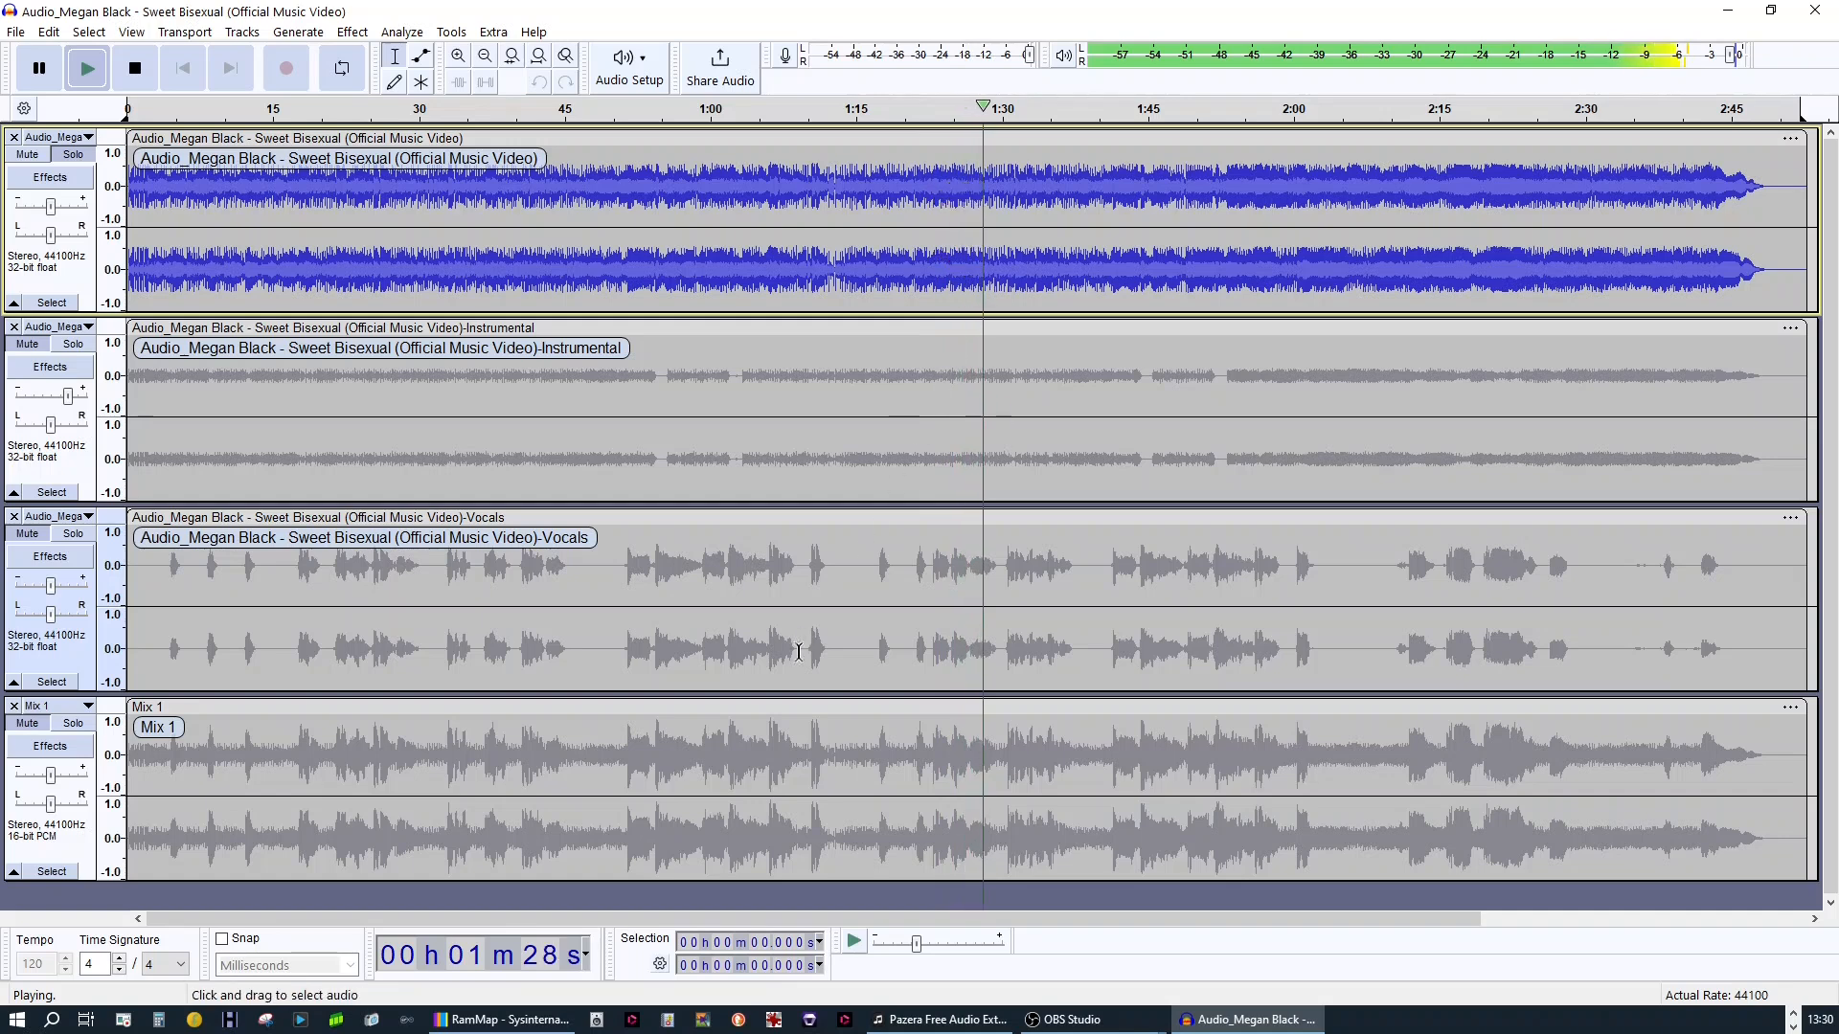
{"action": "left_click", "coordinate": [90, 731]}
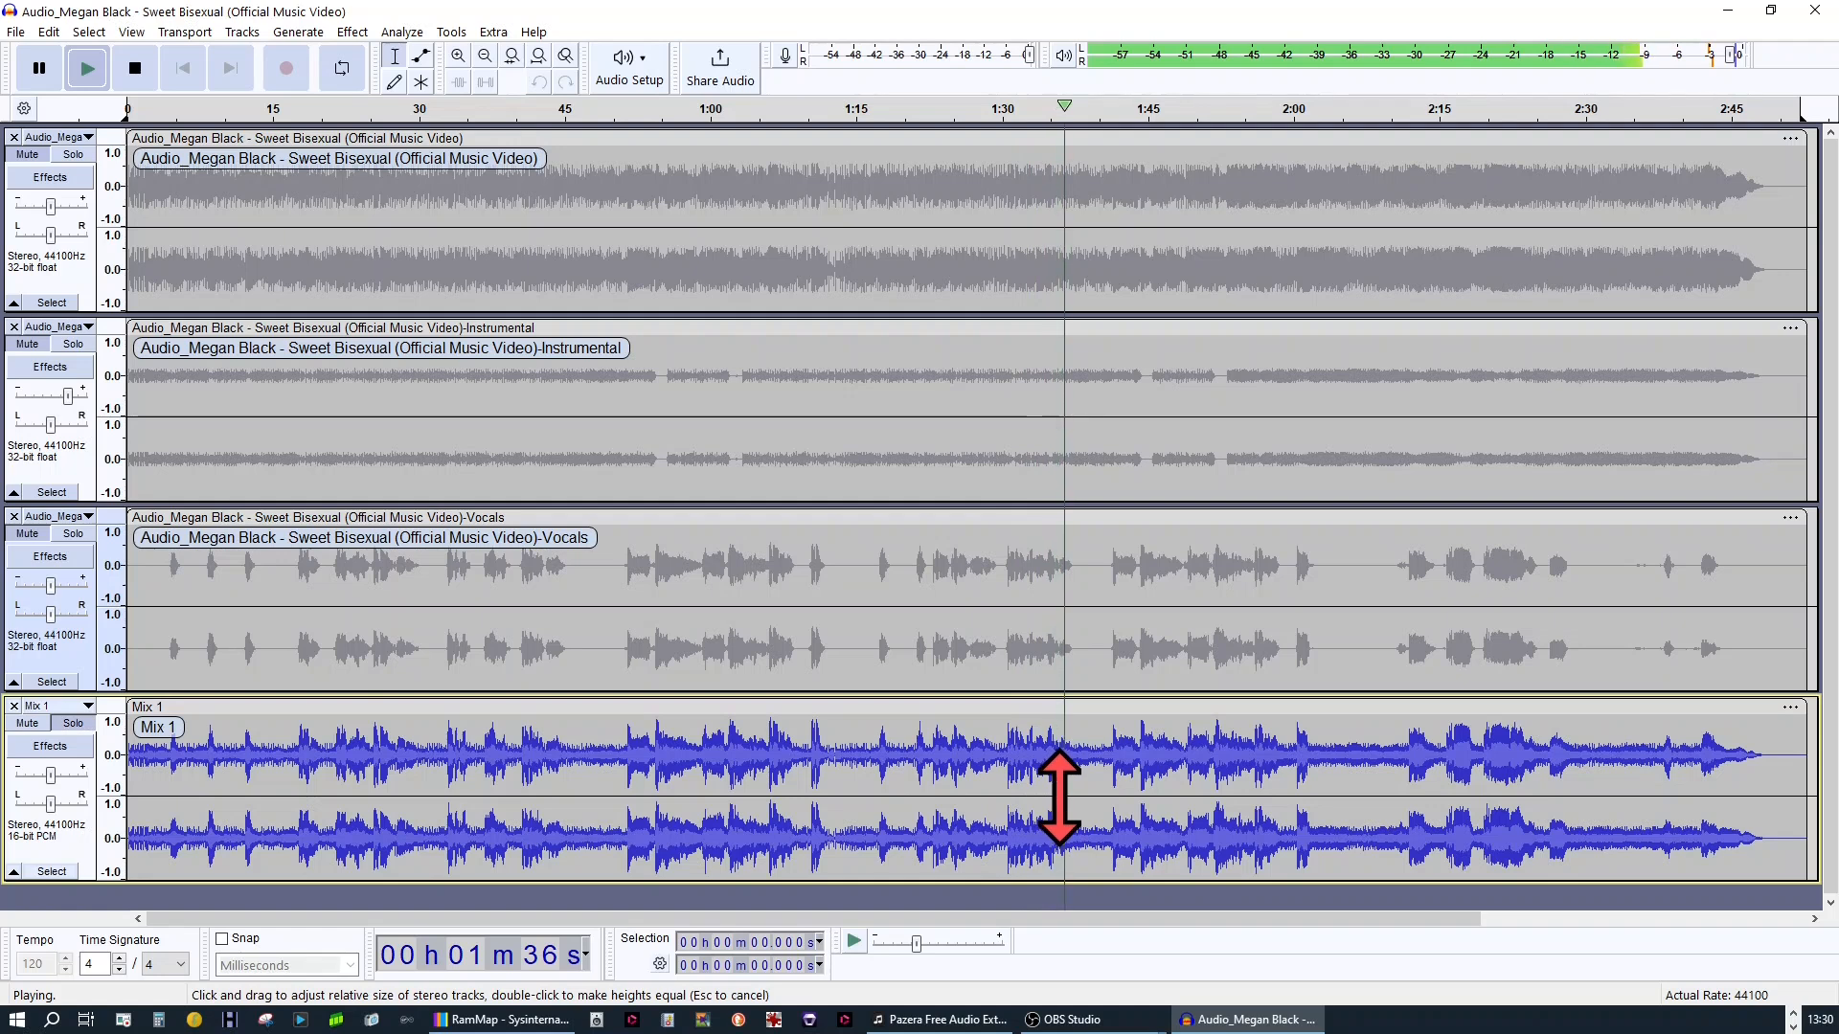
{"action": "left_click", "coordinate": [35, 76]}
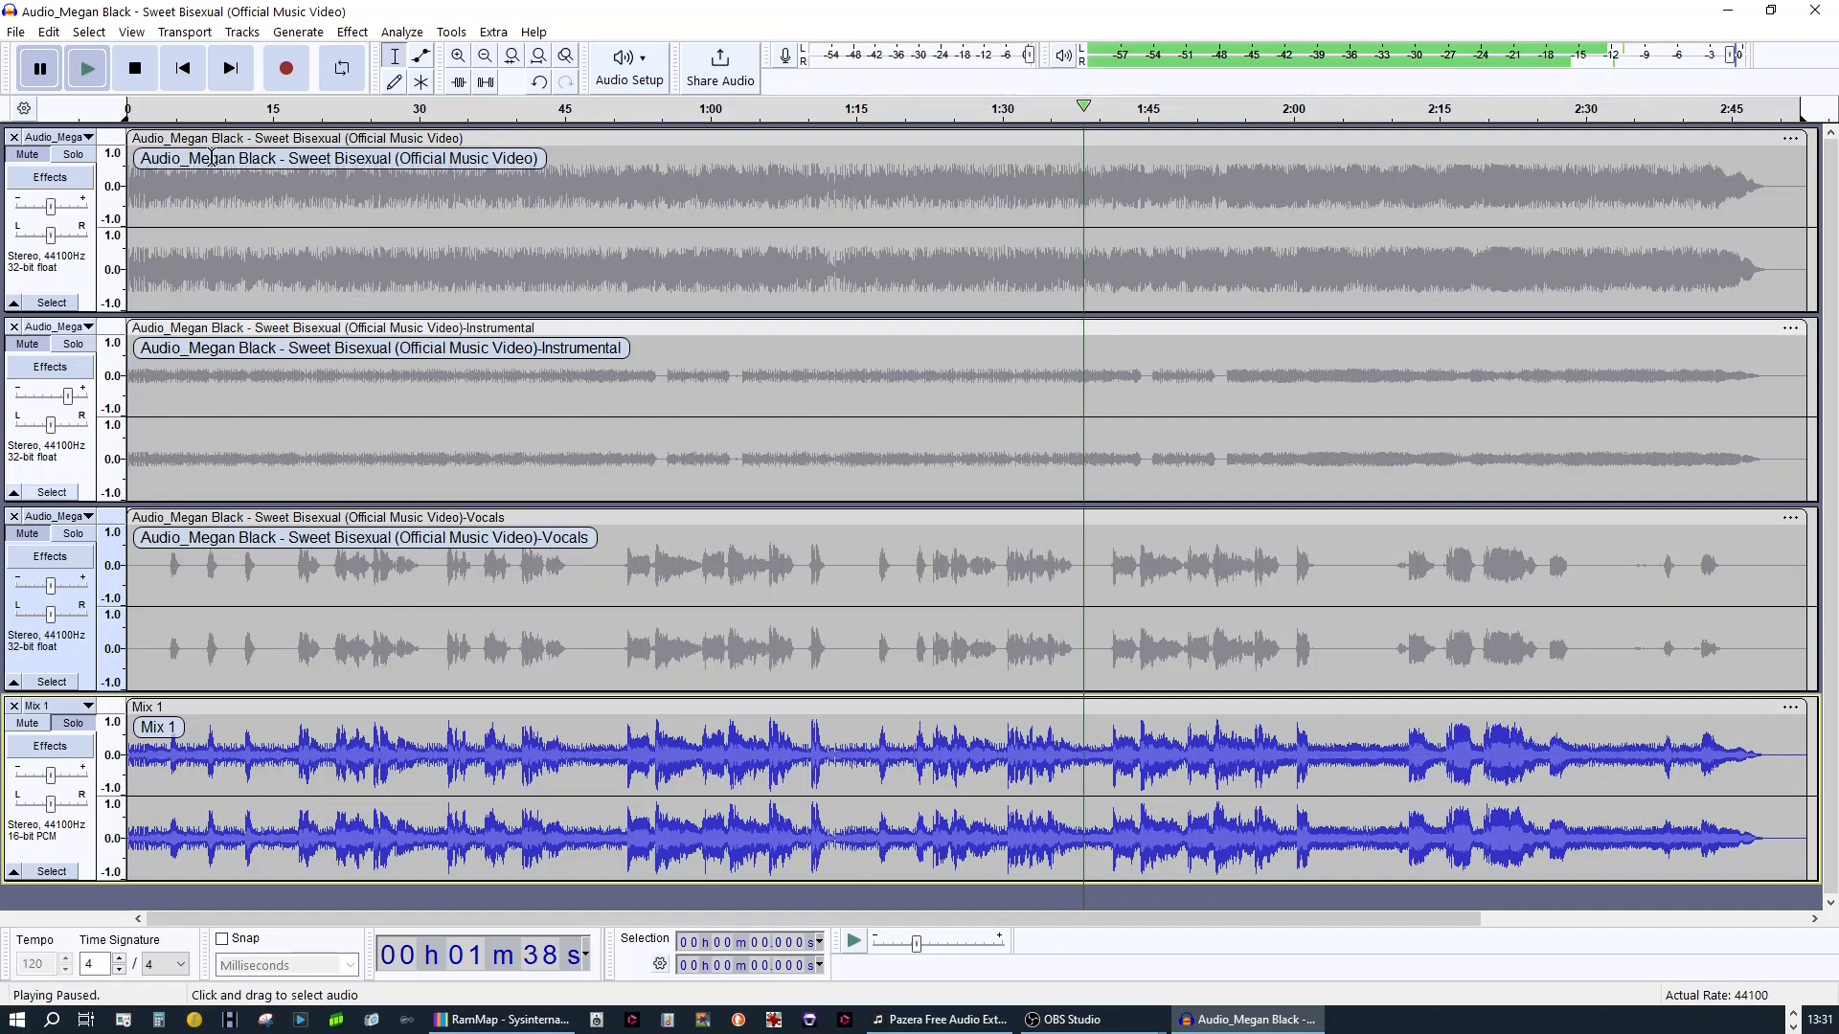
Place the playback cursor in Mix 1 at about 1:30 and play the soloed mix from there
{"action": "left_click", "coordinate": [84, 71]}
{"action": "left_click", "coordinate": [1009, 774]}
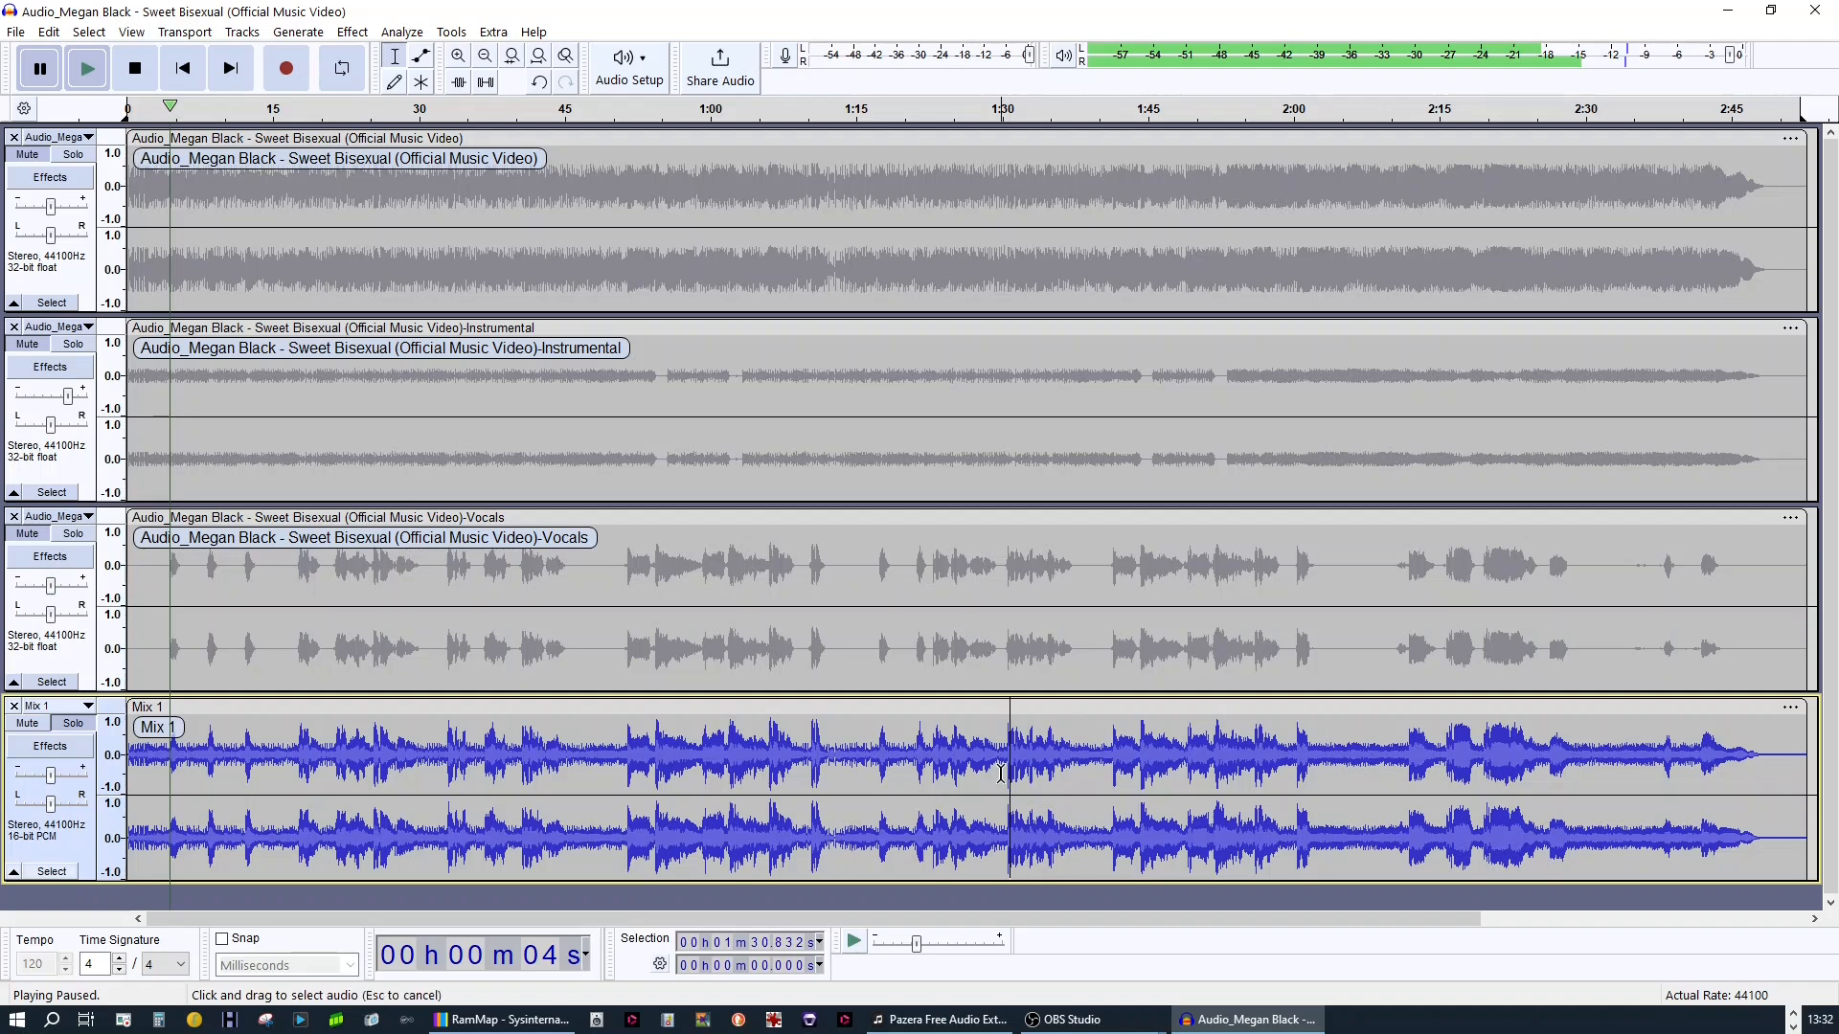
{"action": "left_click", "coordinate": [79, 78]}
{"action": "left_click", "coordinate": [84, 71]}
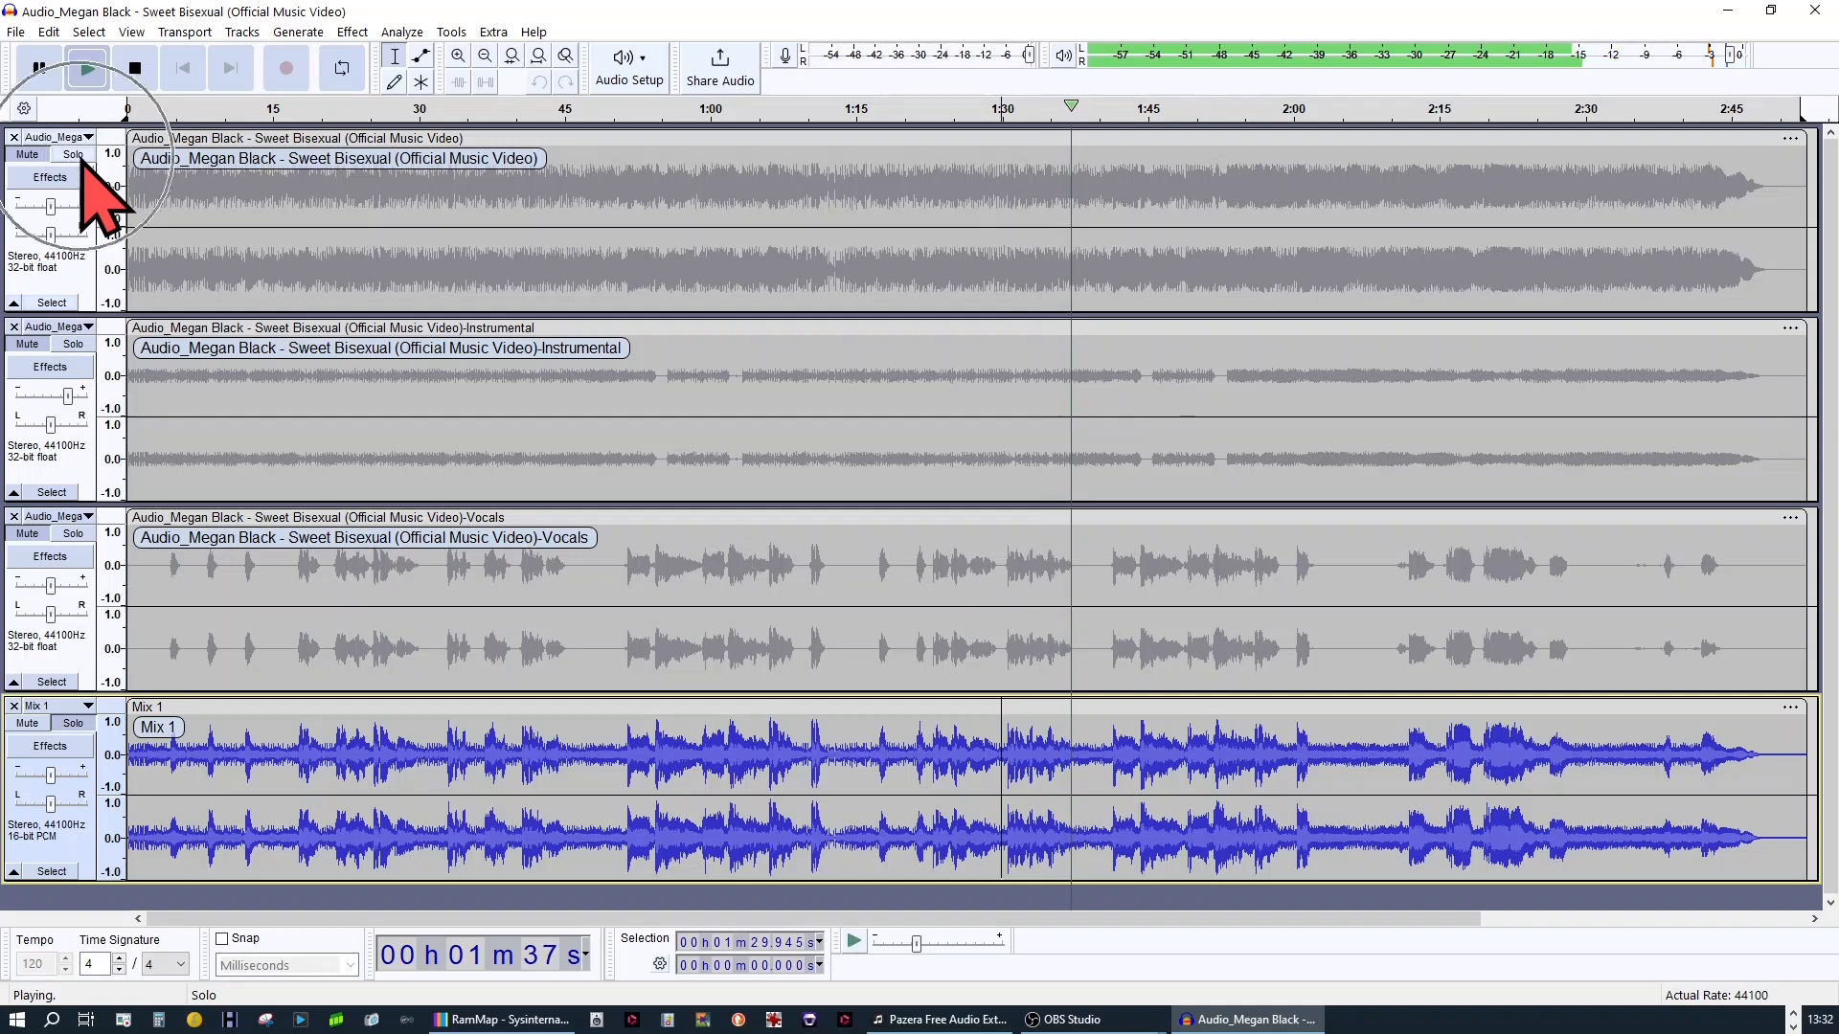
During playback, alternate solo from the original track to Mix 1 and back to the original at about 2:11
{"action": "left_click", "coordinate": [77, 155]}
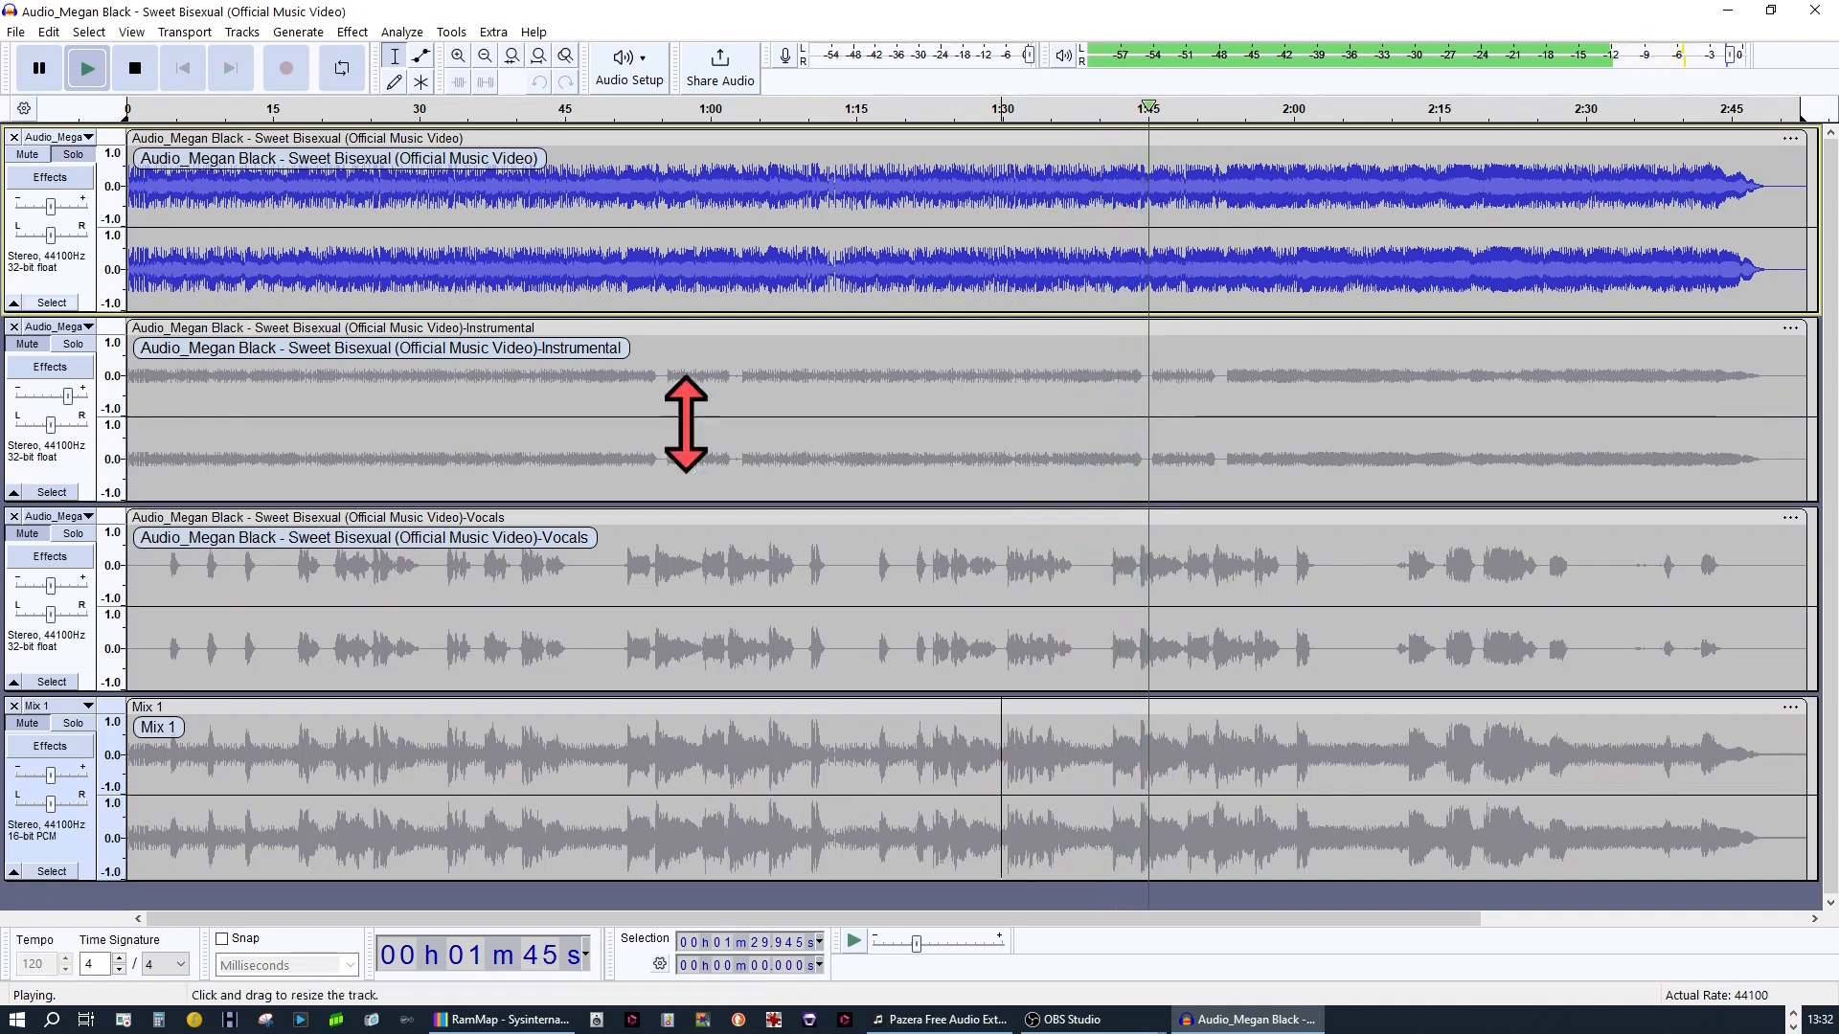
{"action": "left_click", "coordinate": [65, 728]}
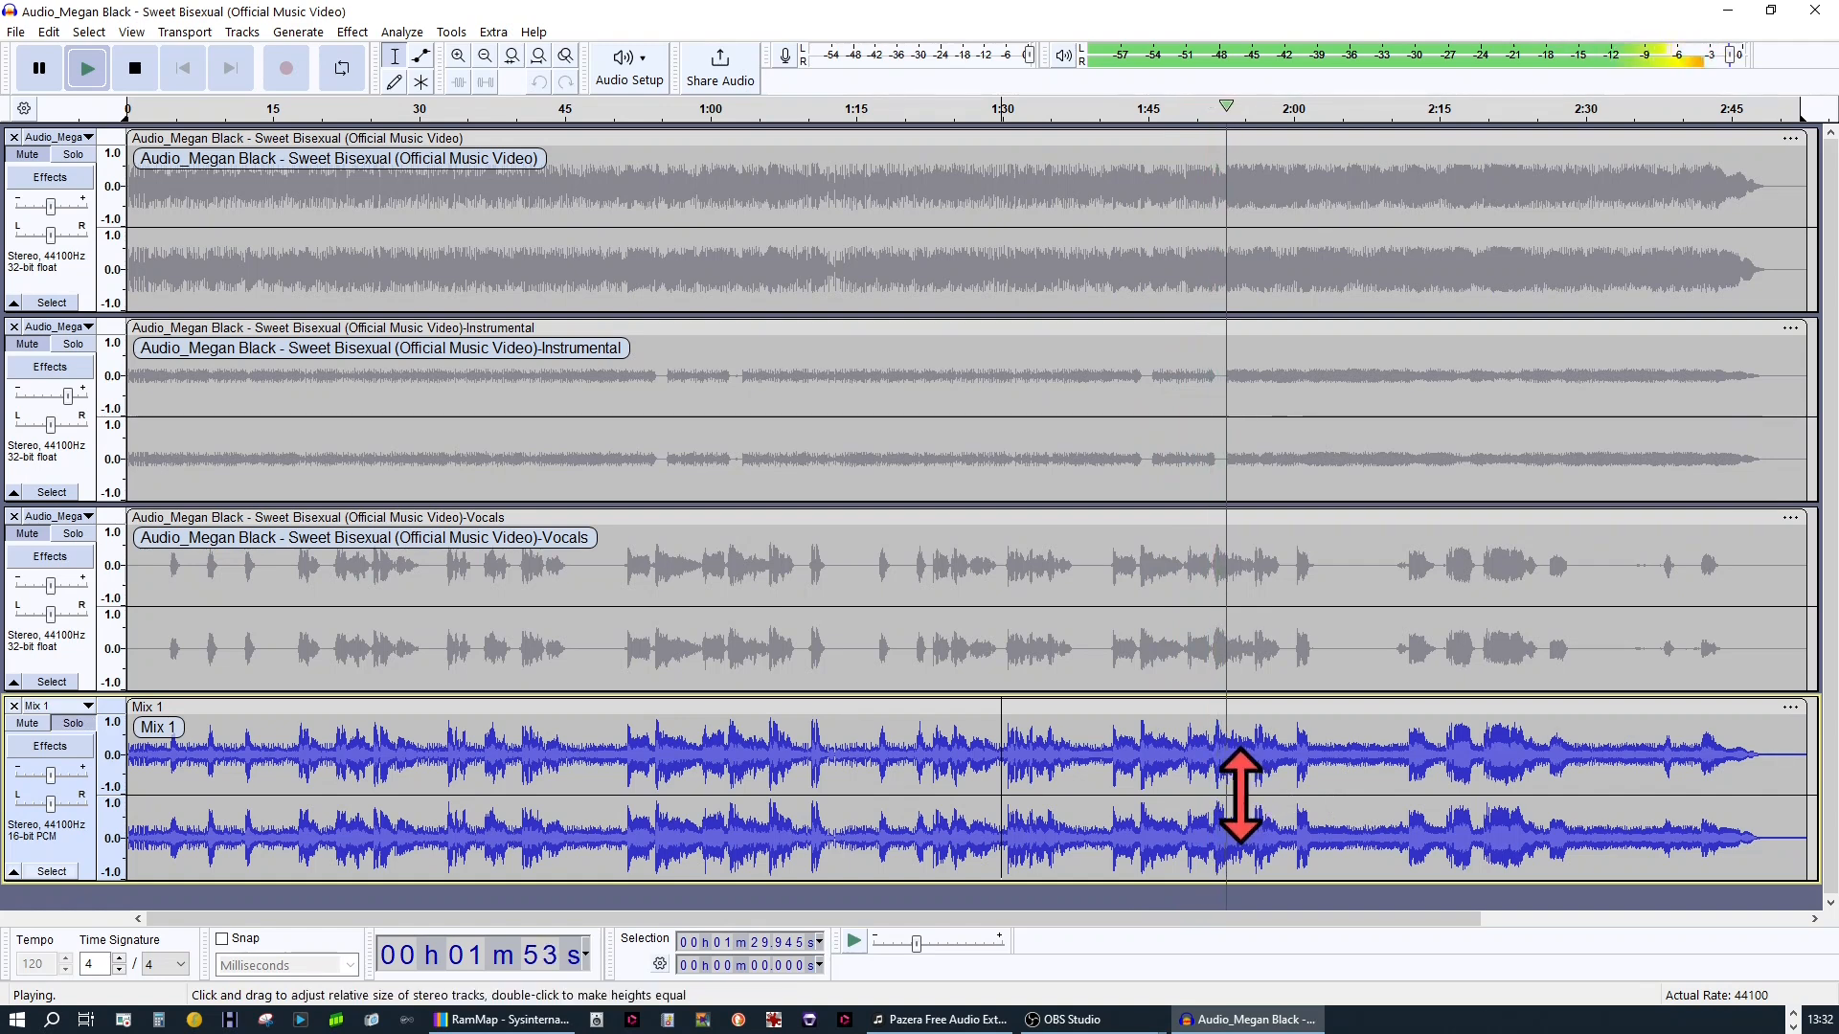
{"action": "left_click_drag", "start_coordinate": [1241, 795], "coordinate": [1376, 796]}
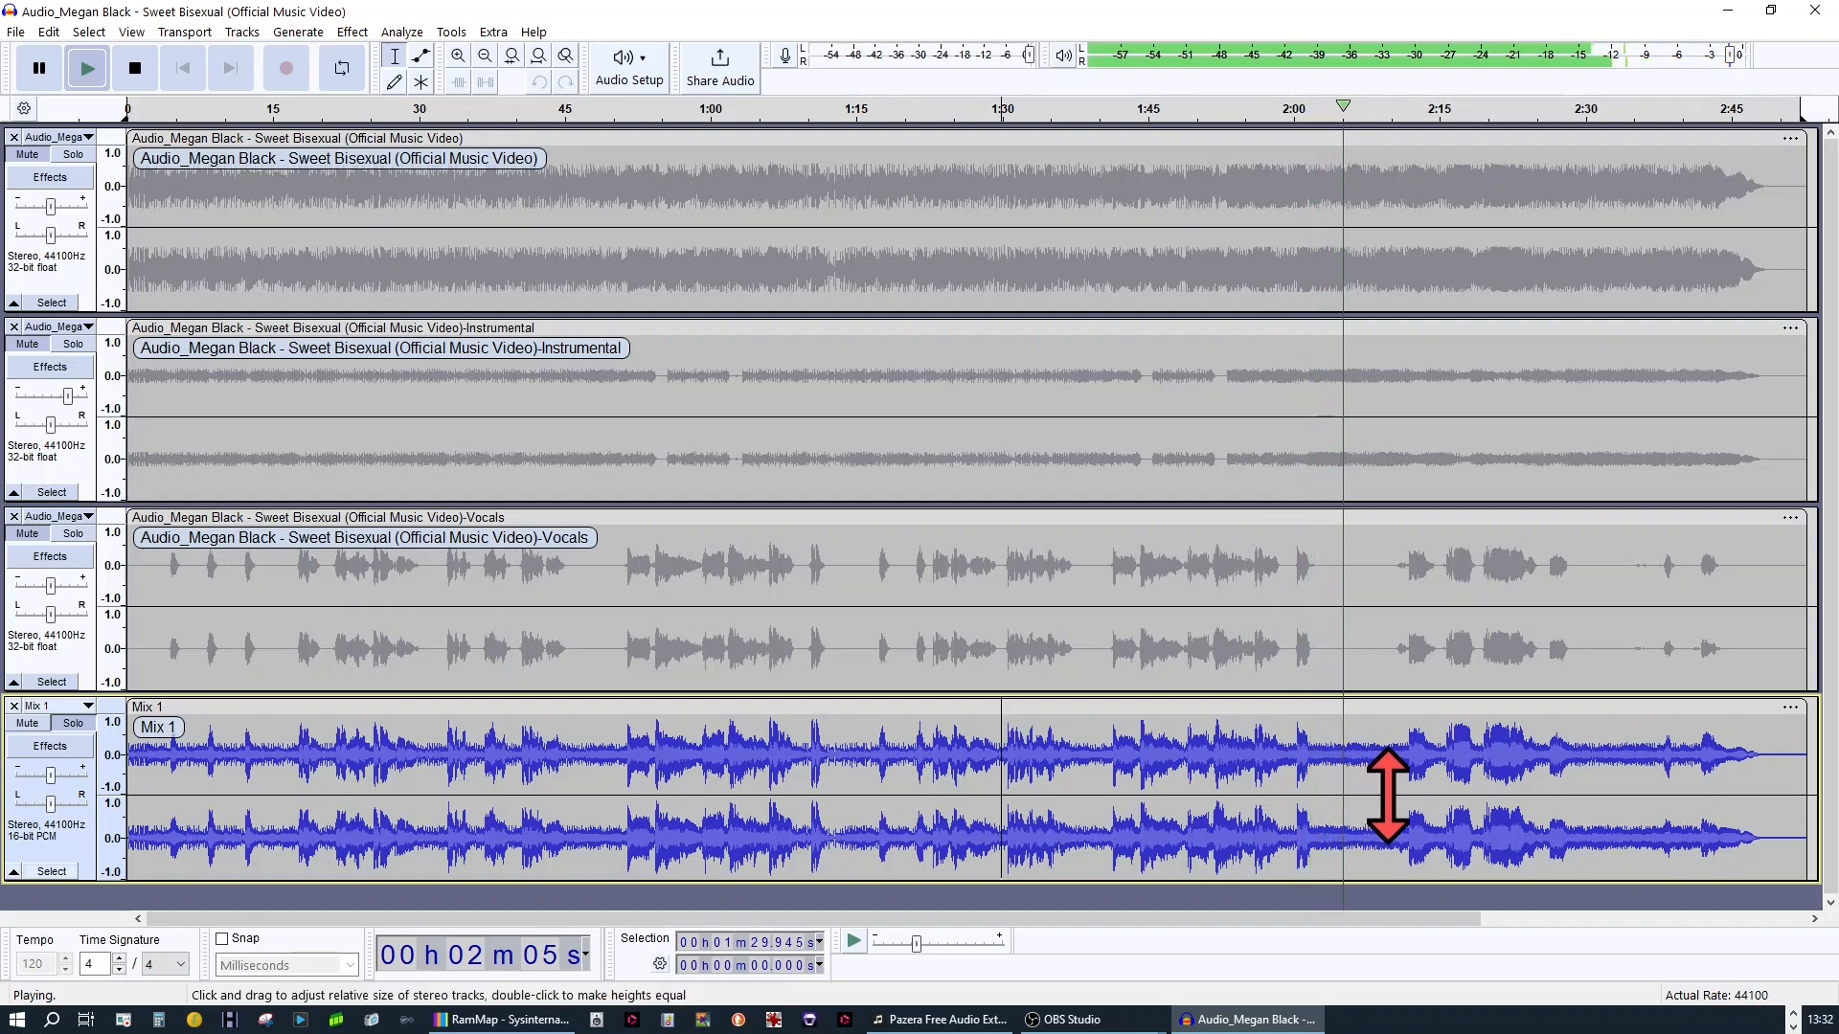
{"action": "left_click_drag", "start_coordinate": [1389, 795], "coordinate": [1391, 799]}
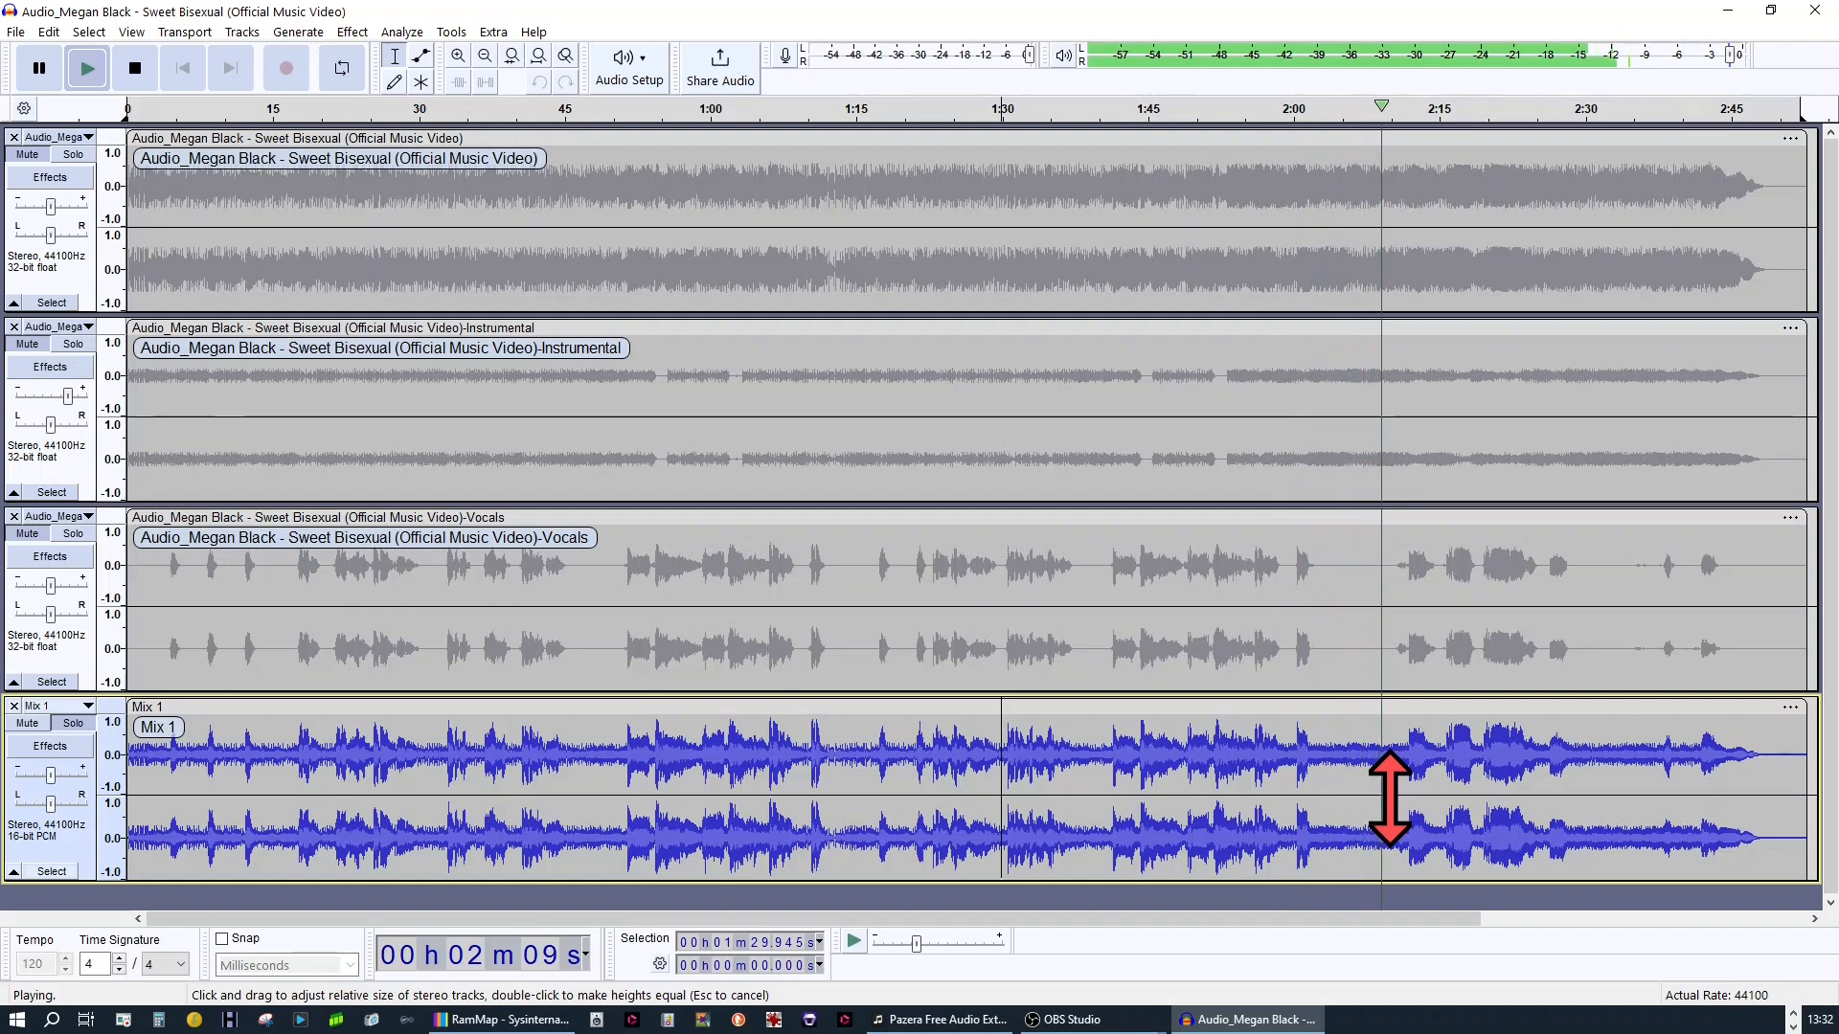
{"action": "left_click", "coordinate": [63, 157]}
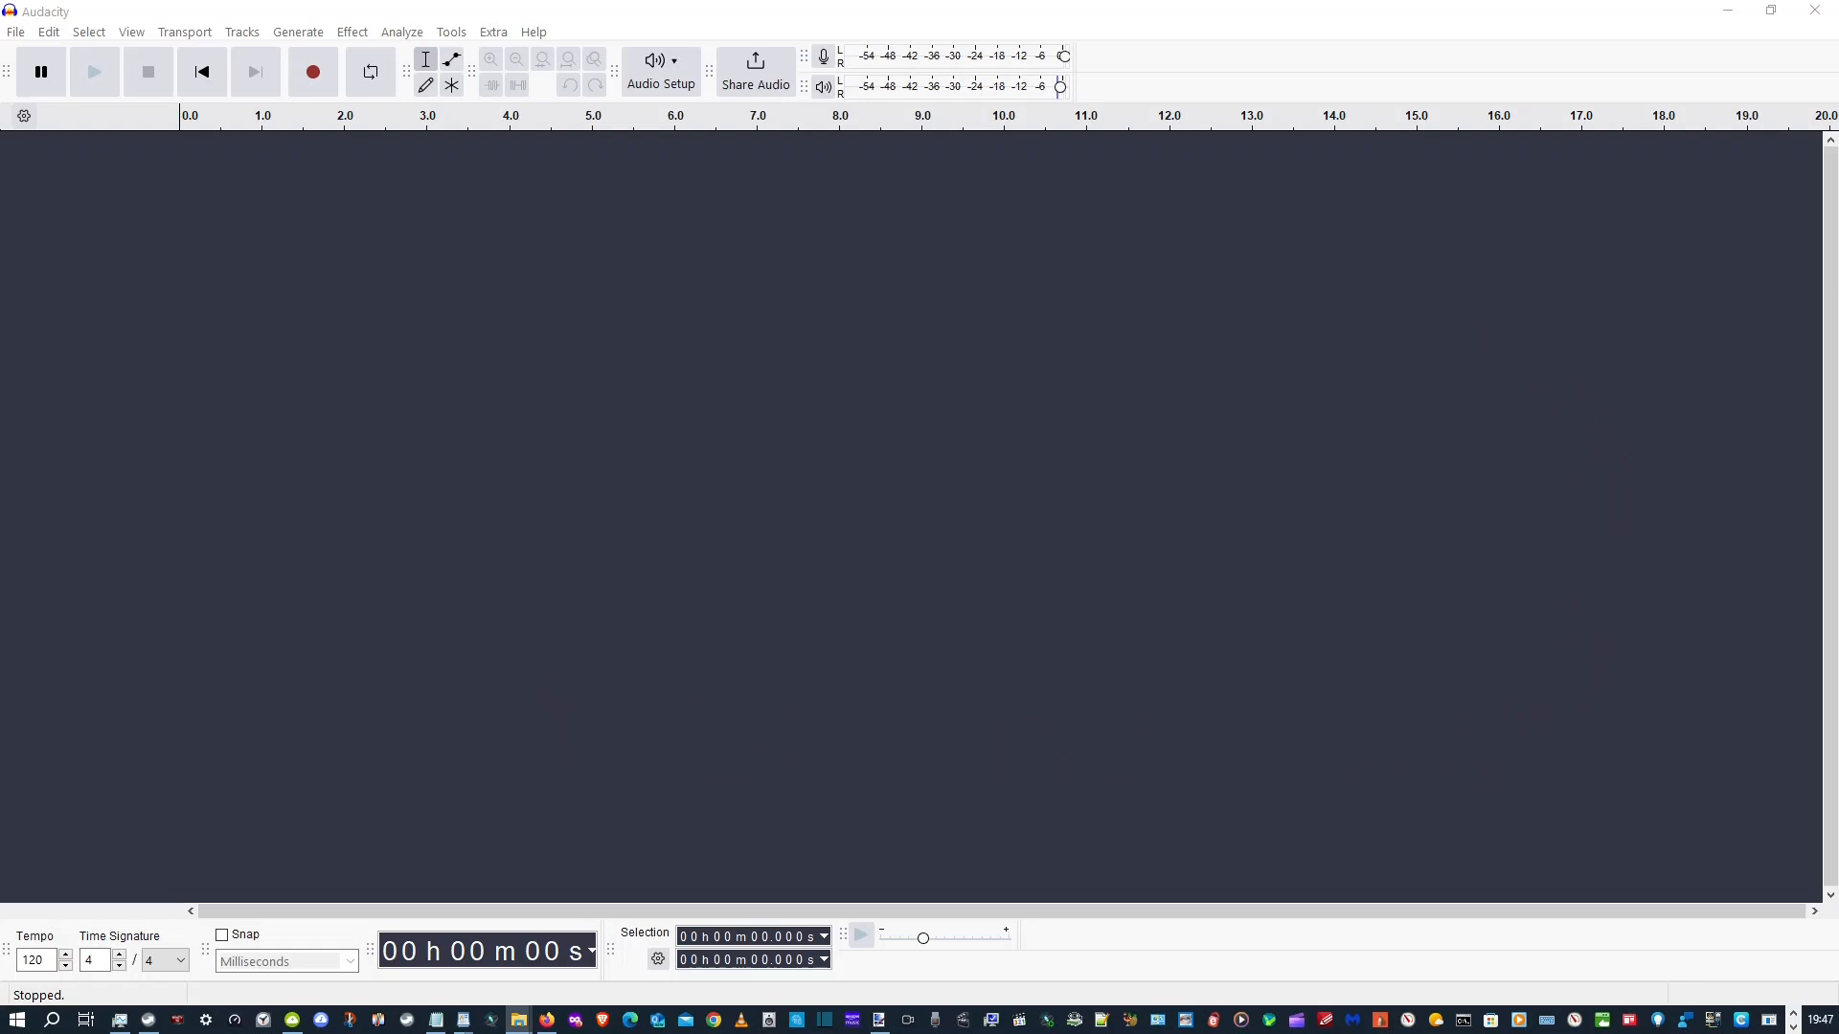
View the extracted M4A files in the Audio Extract folder and move the file window out of the way
{"action": "left_click_drag", "start_coordinate": [0, 412], "coordinate": [943, 246]}
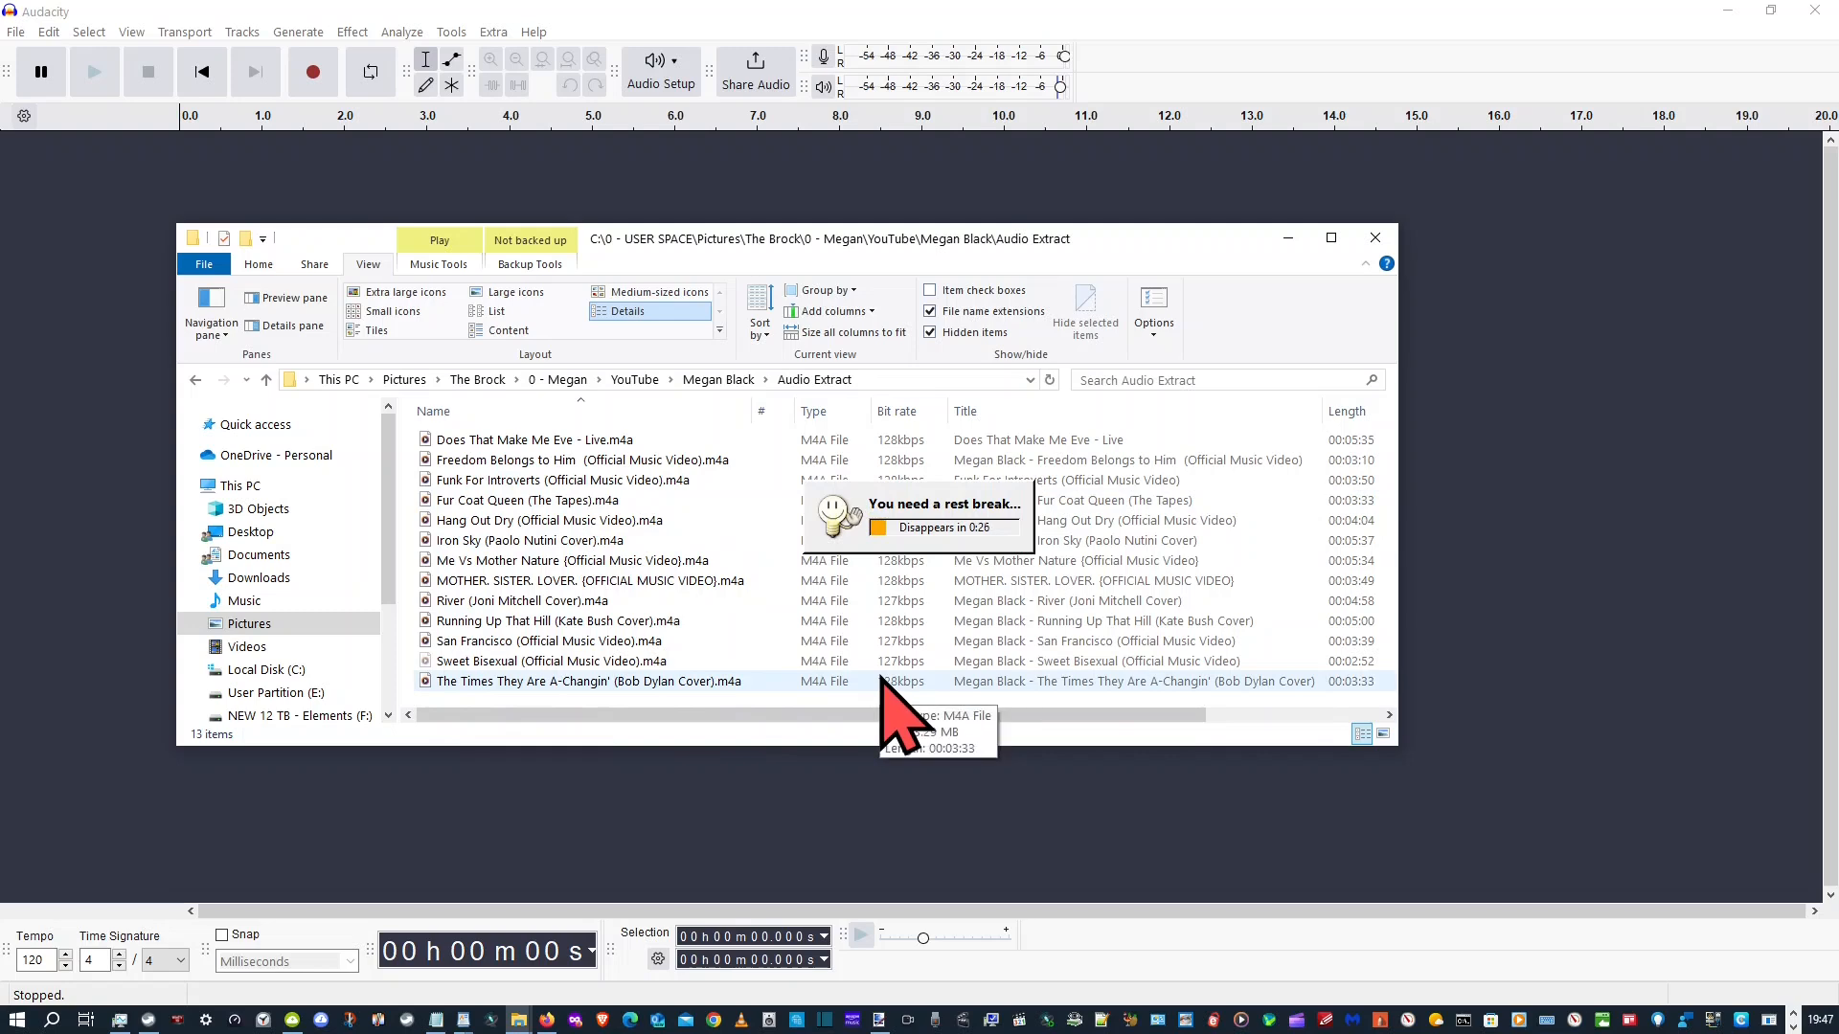
{"action": "left_click_drag", "start_coordinate": [757, 242], "coordinate": [0, 289]}
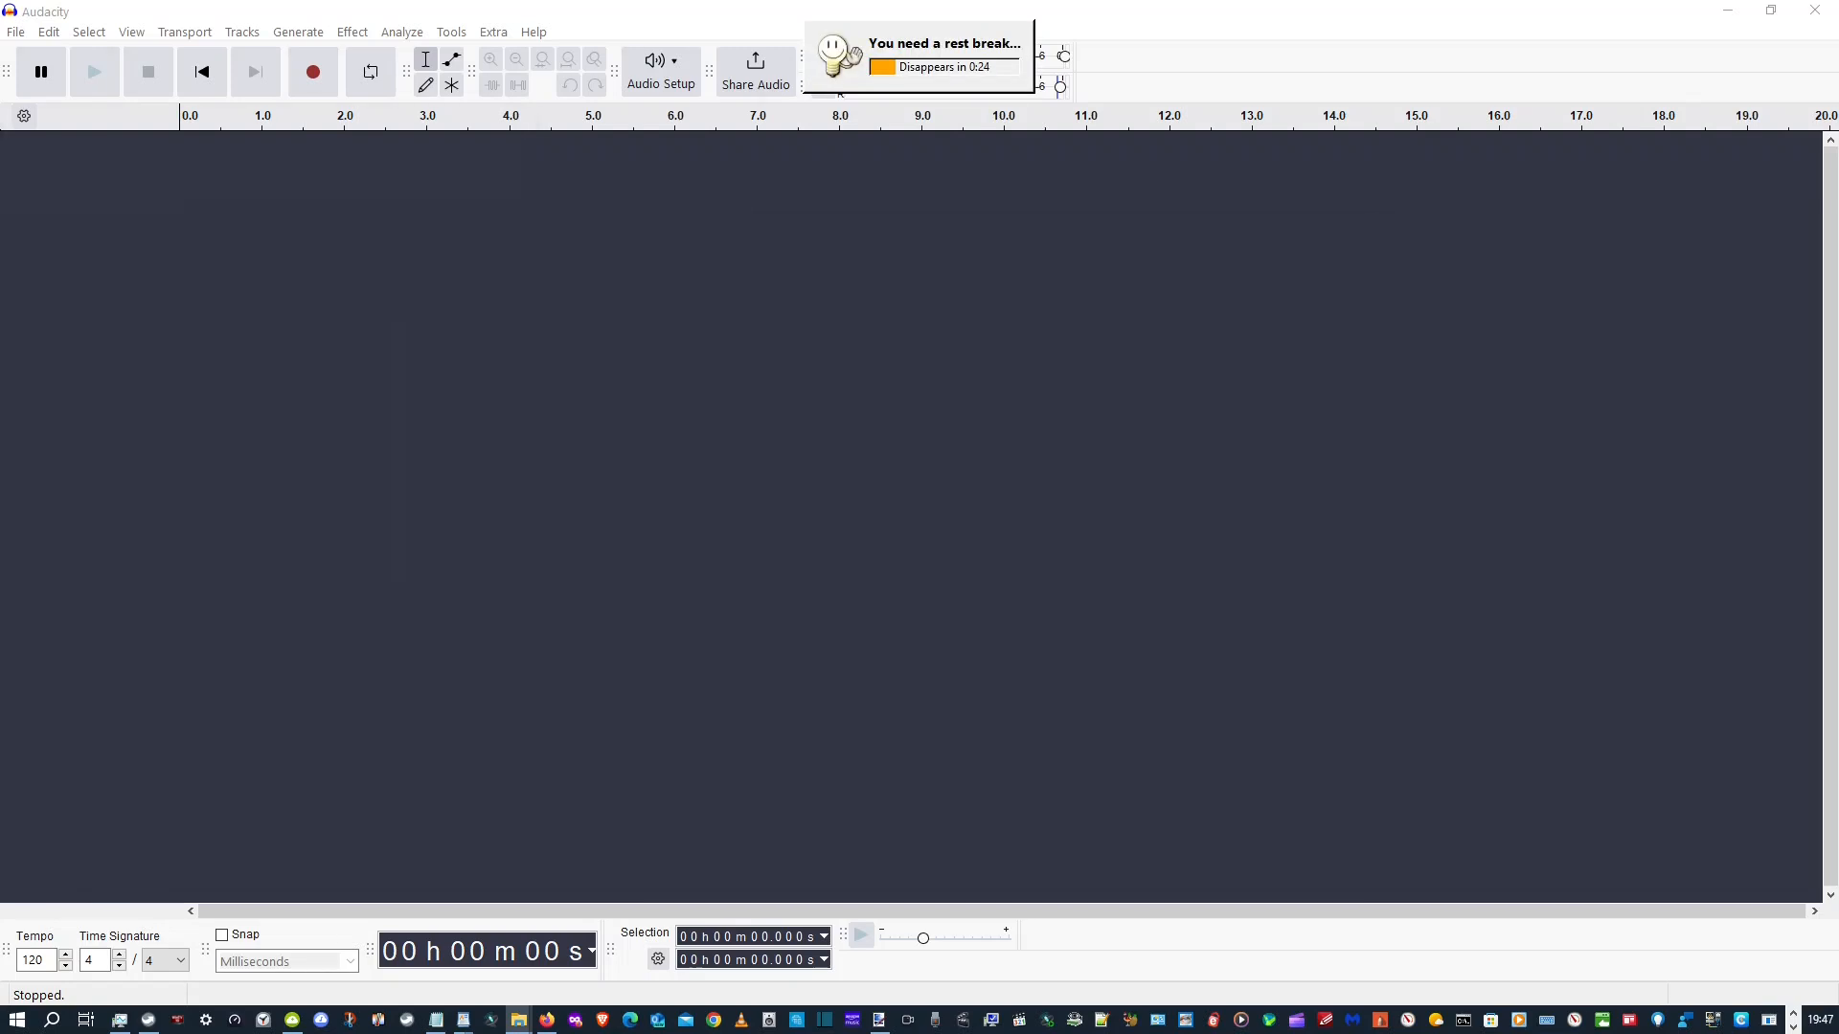
Open the Macro Manager, widen its window and select the "Vocals 9dB over Instruments" macro
{"action": "left_click", "coordinate": [452, 32]}
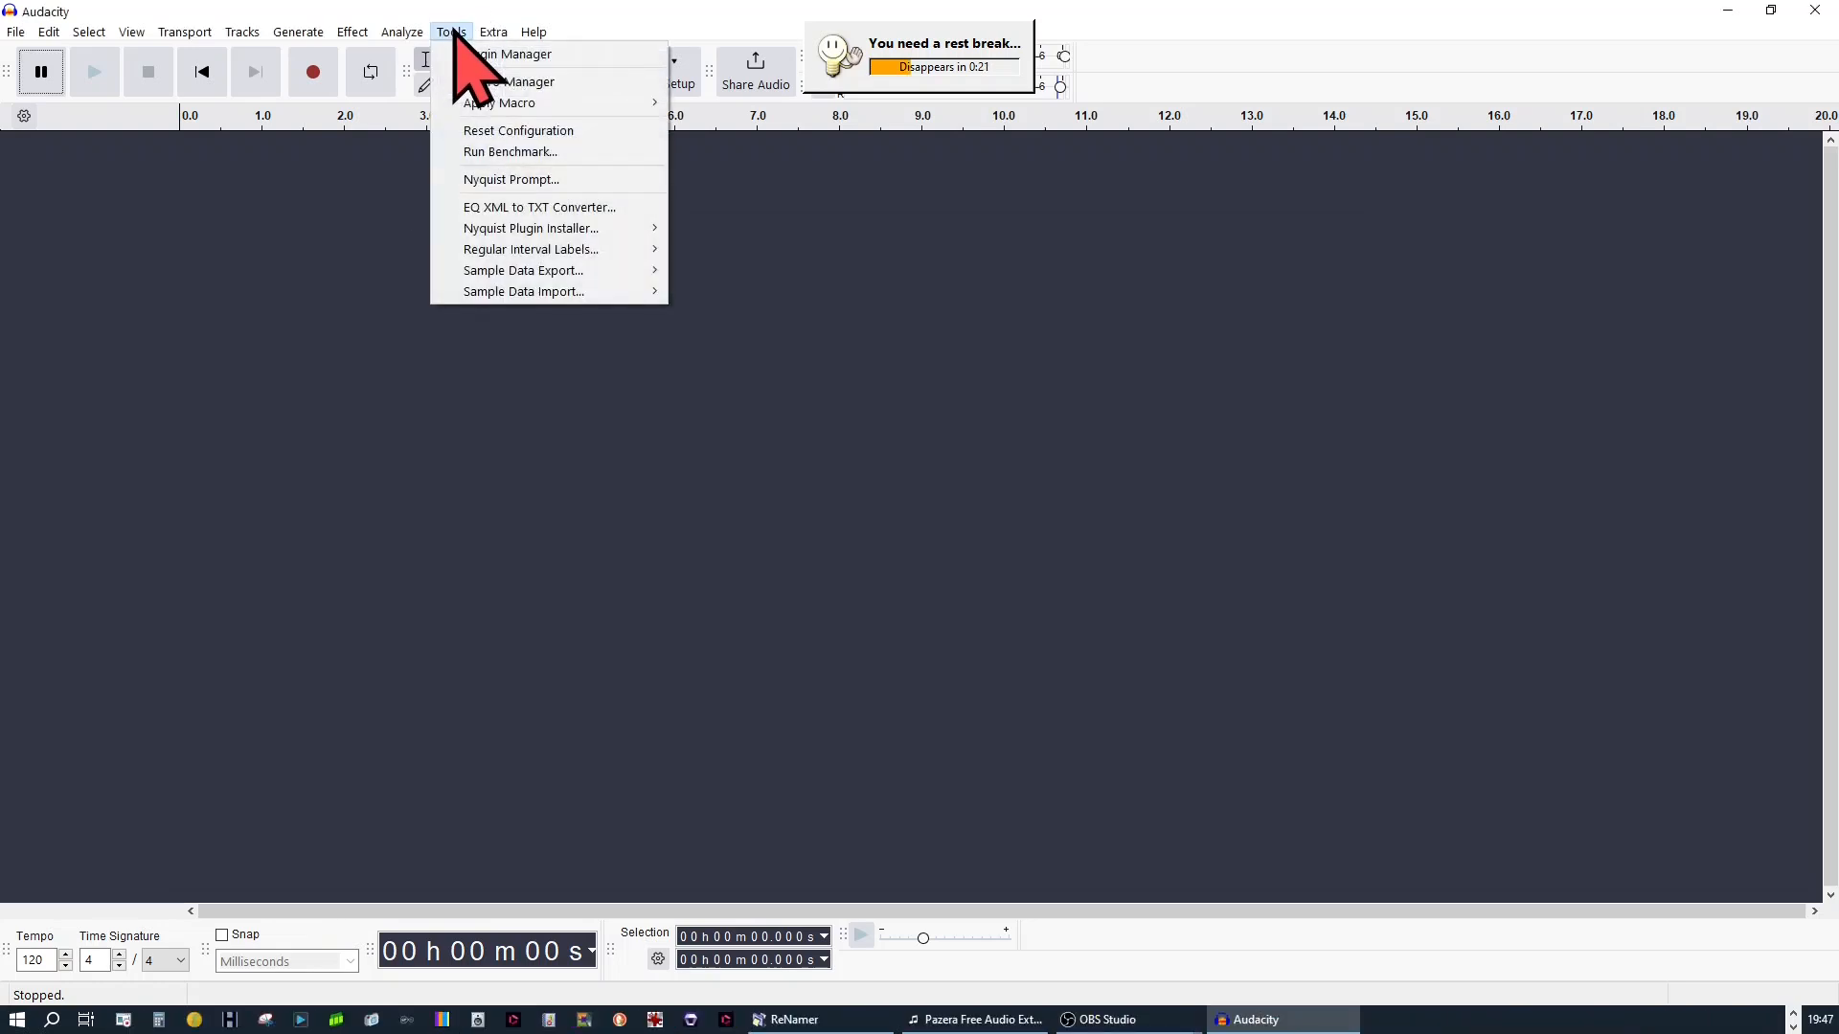
{"action": "left_click", "coordinate": [511, 84]}
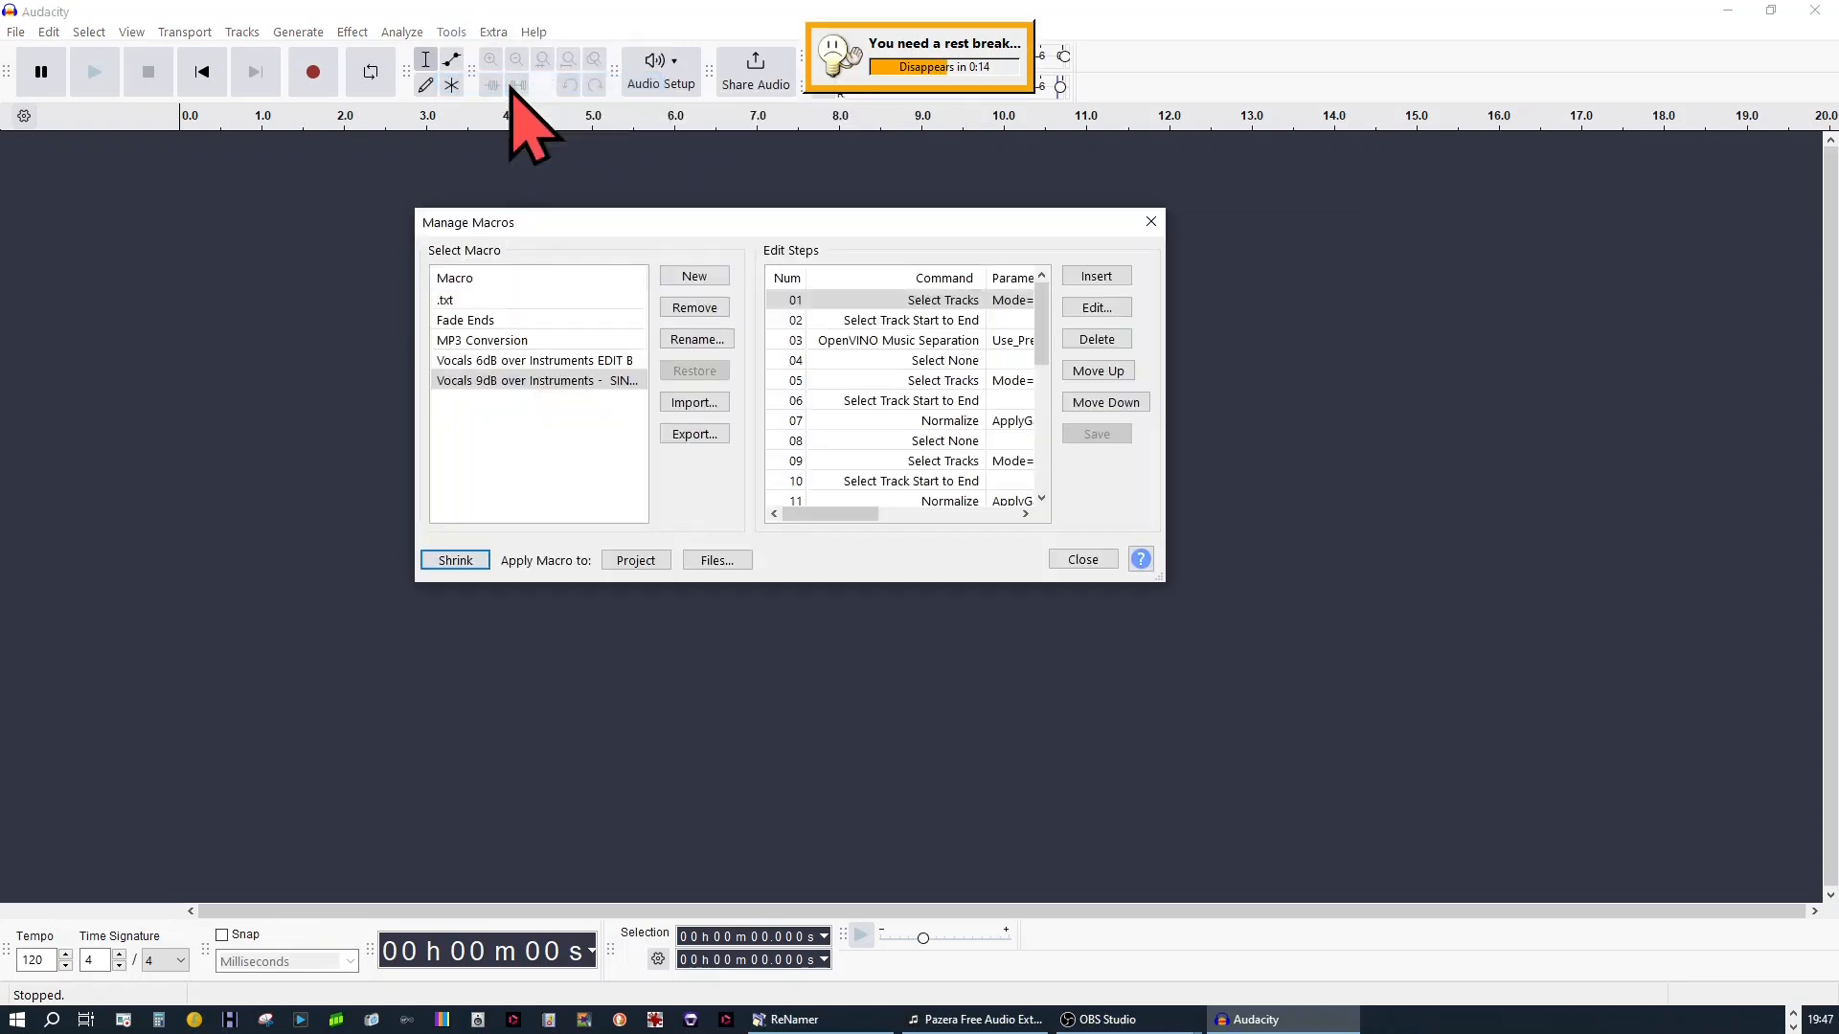
{"action": "left_click_drag", "start_coordinate": [1167, 574], "coordinate": [1405, 485]}
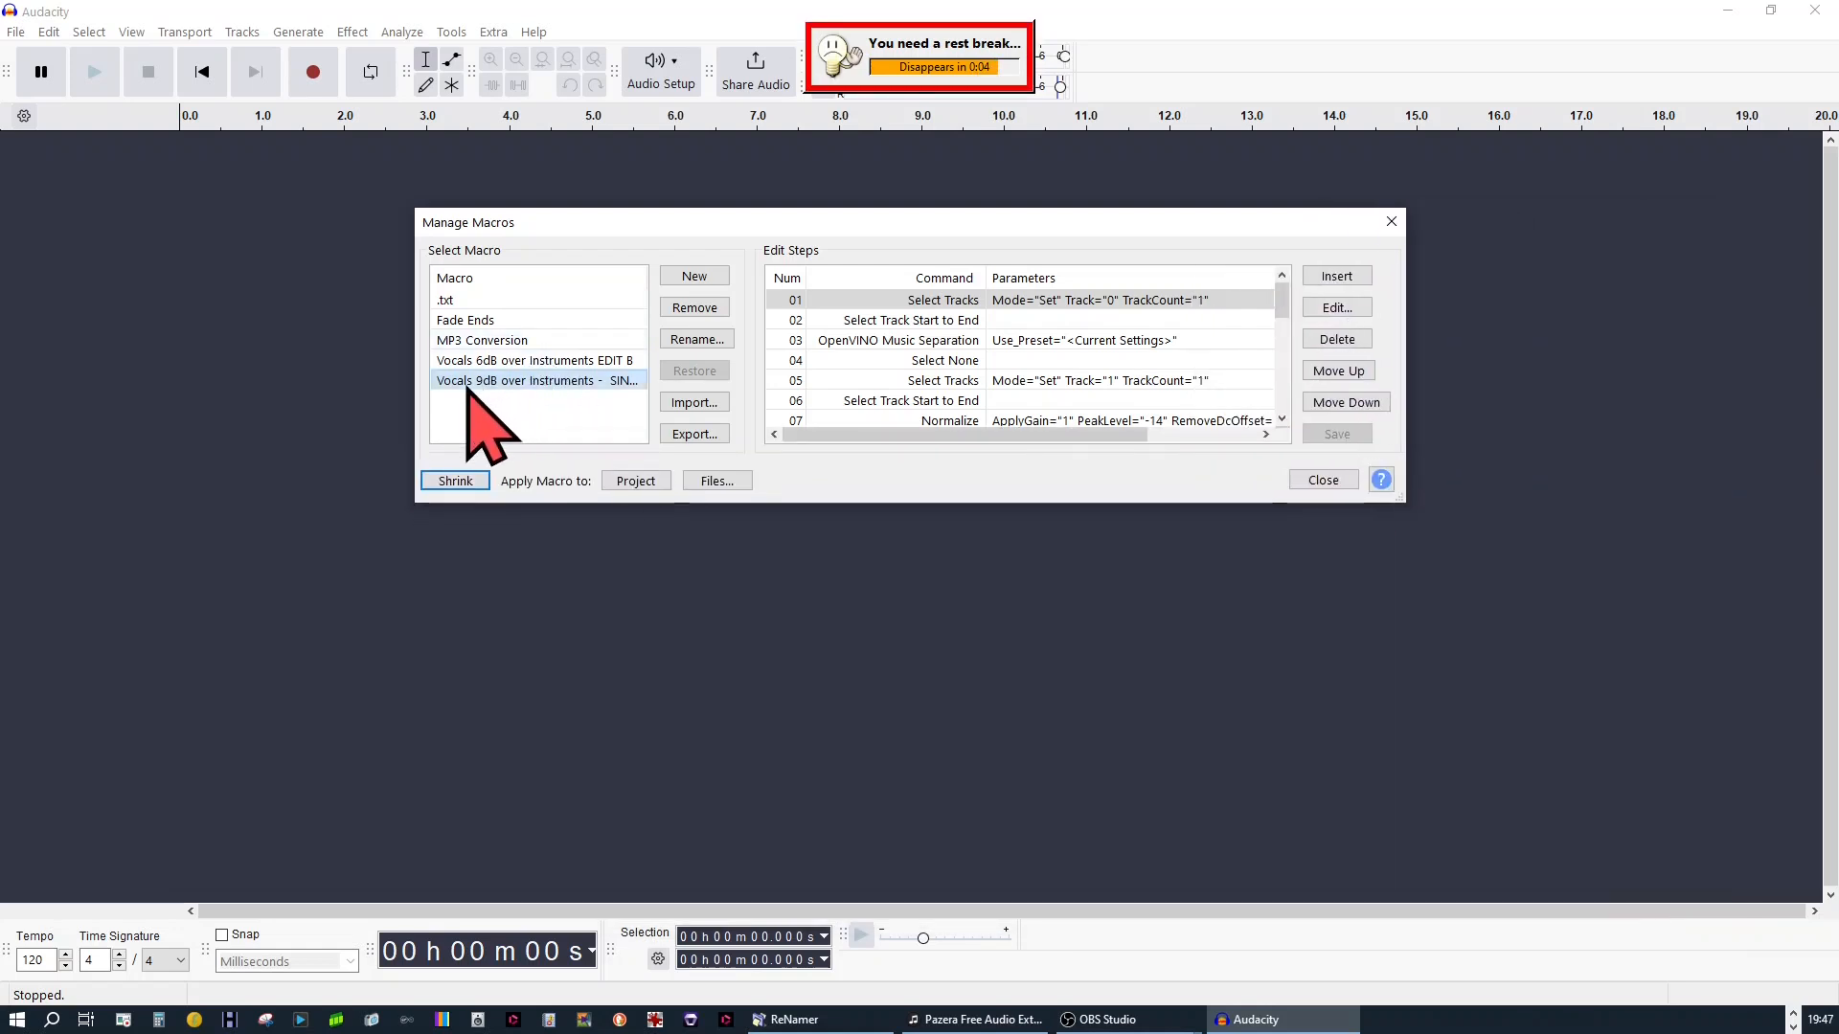
{"action": "left_click", "coordinate": [482, 383]}
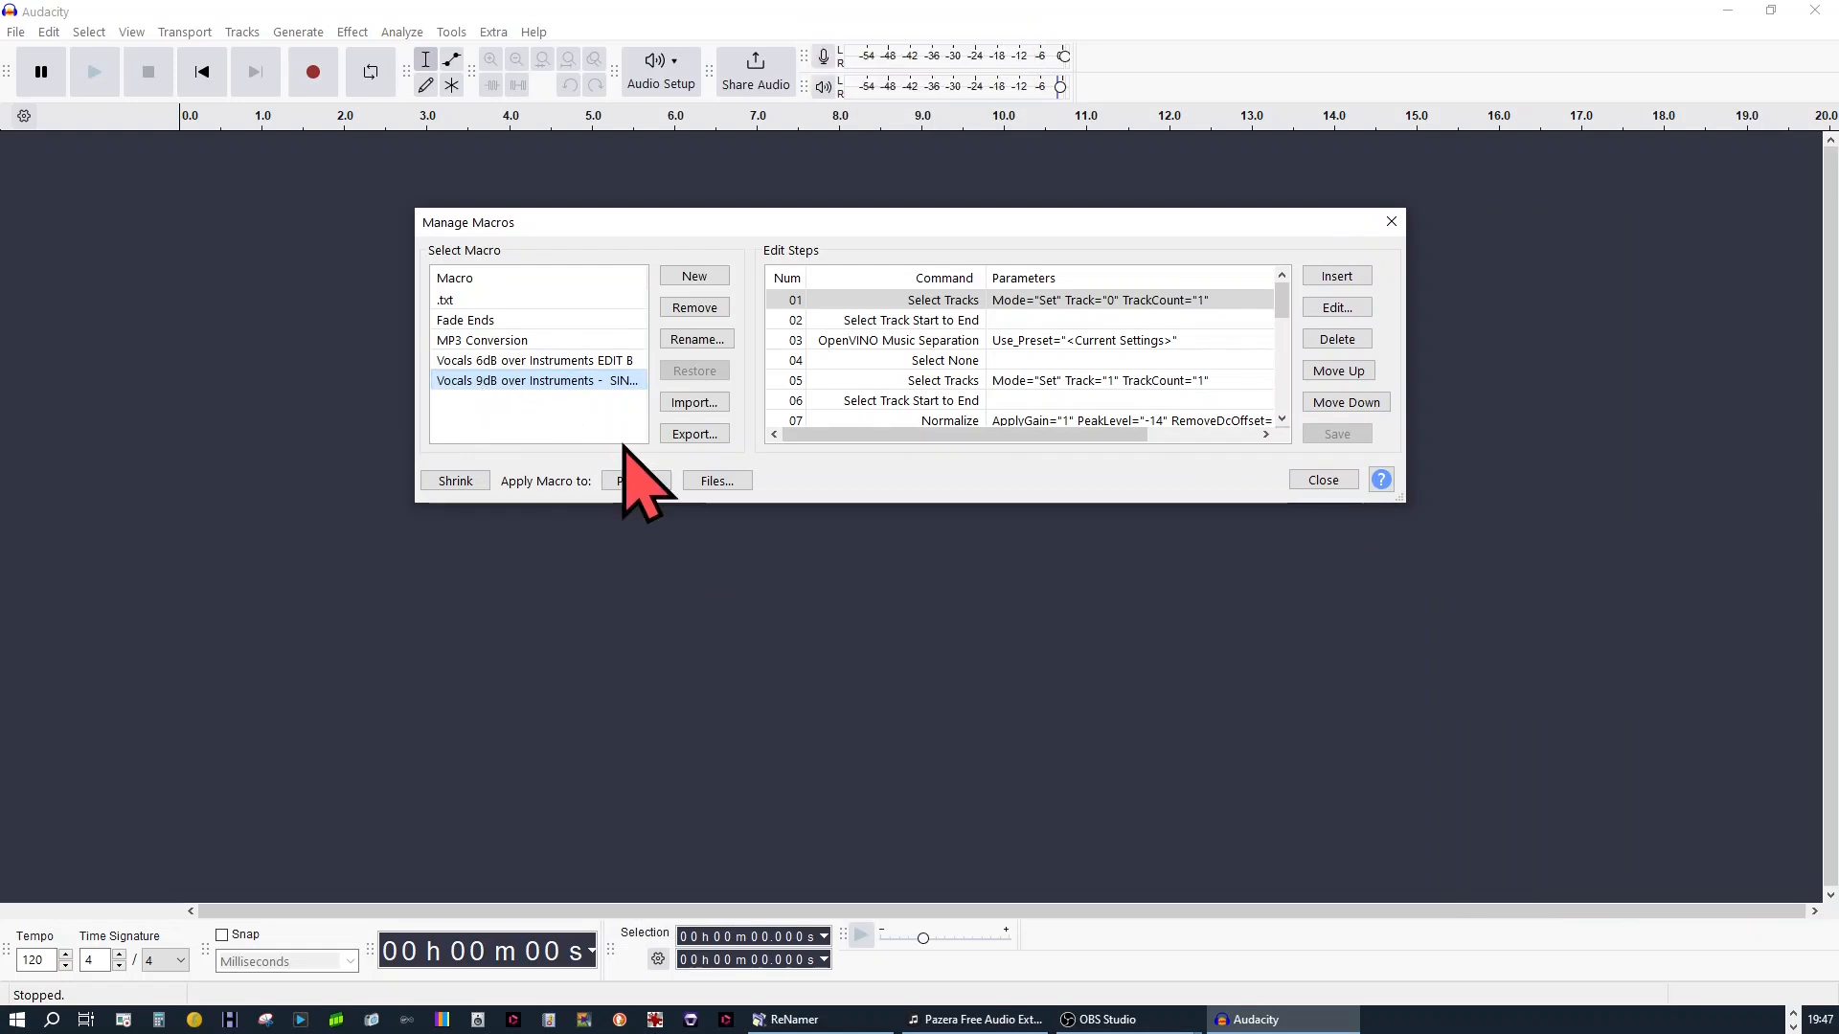
Apply the selected macro to all M4A files in the Audio Extract folder
{"action": "left_click", "coordinate": [718, 481]}
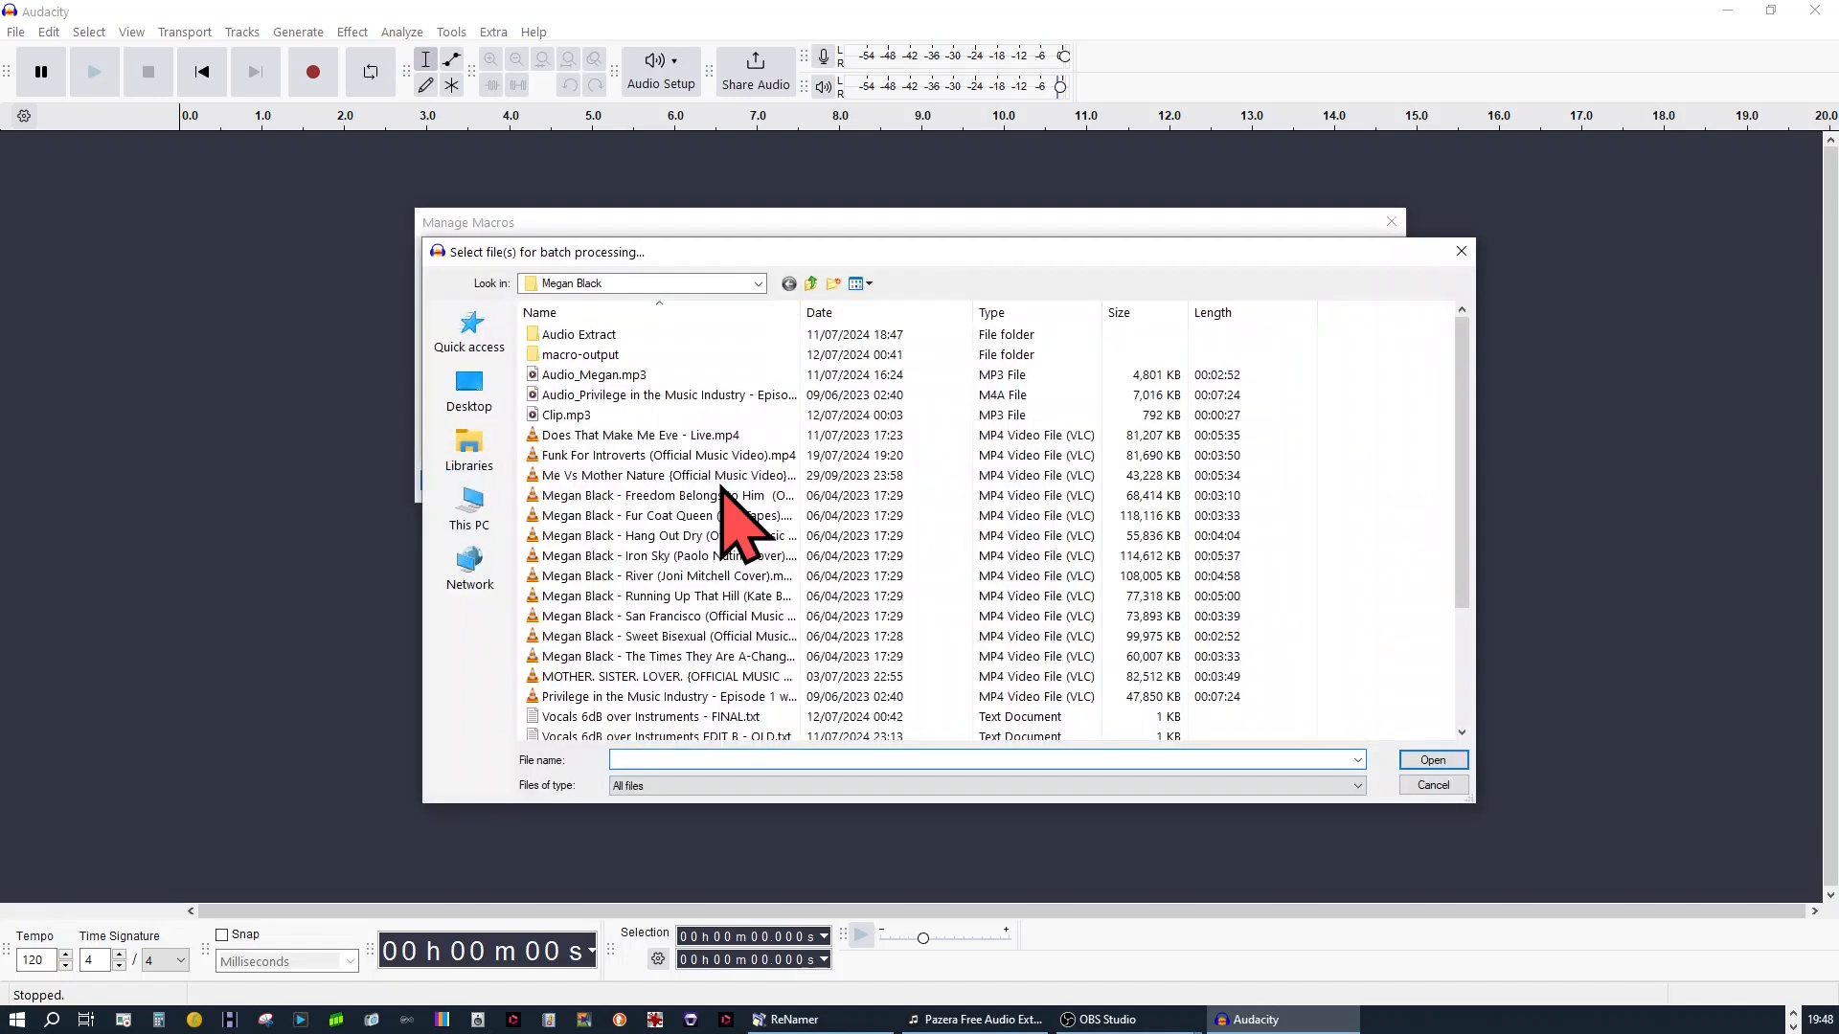
{"action": "double_click", "coordinate": [594, 334]}
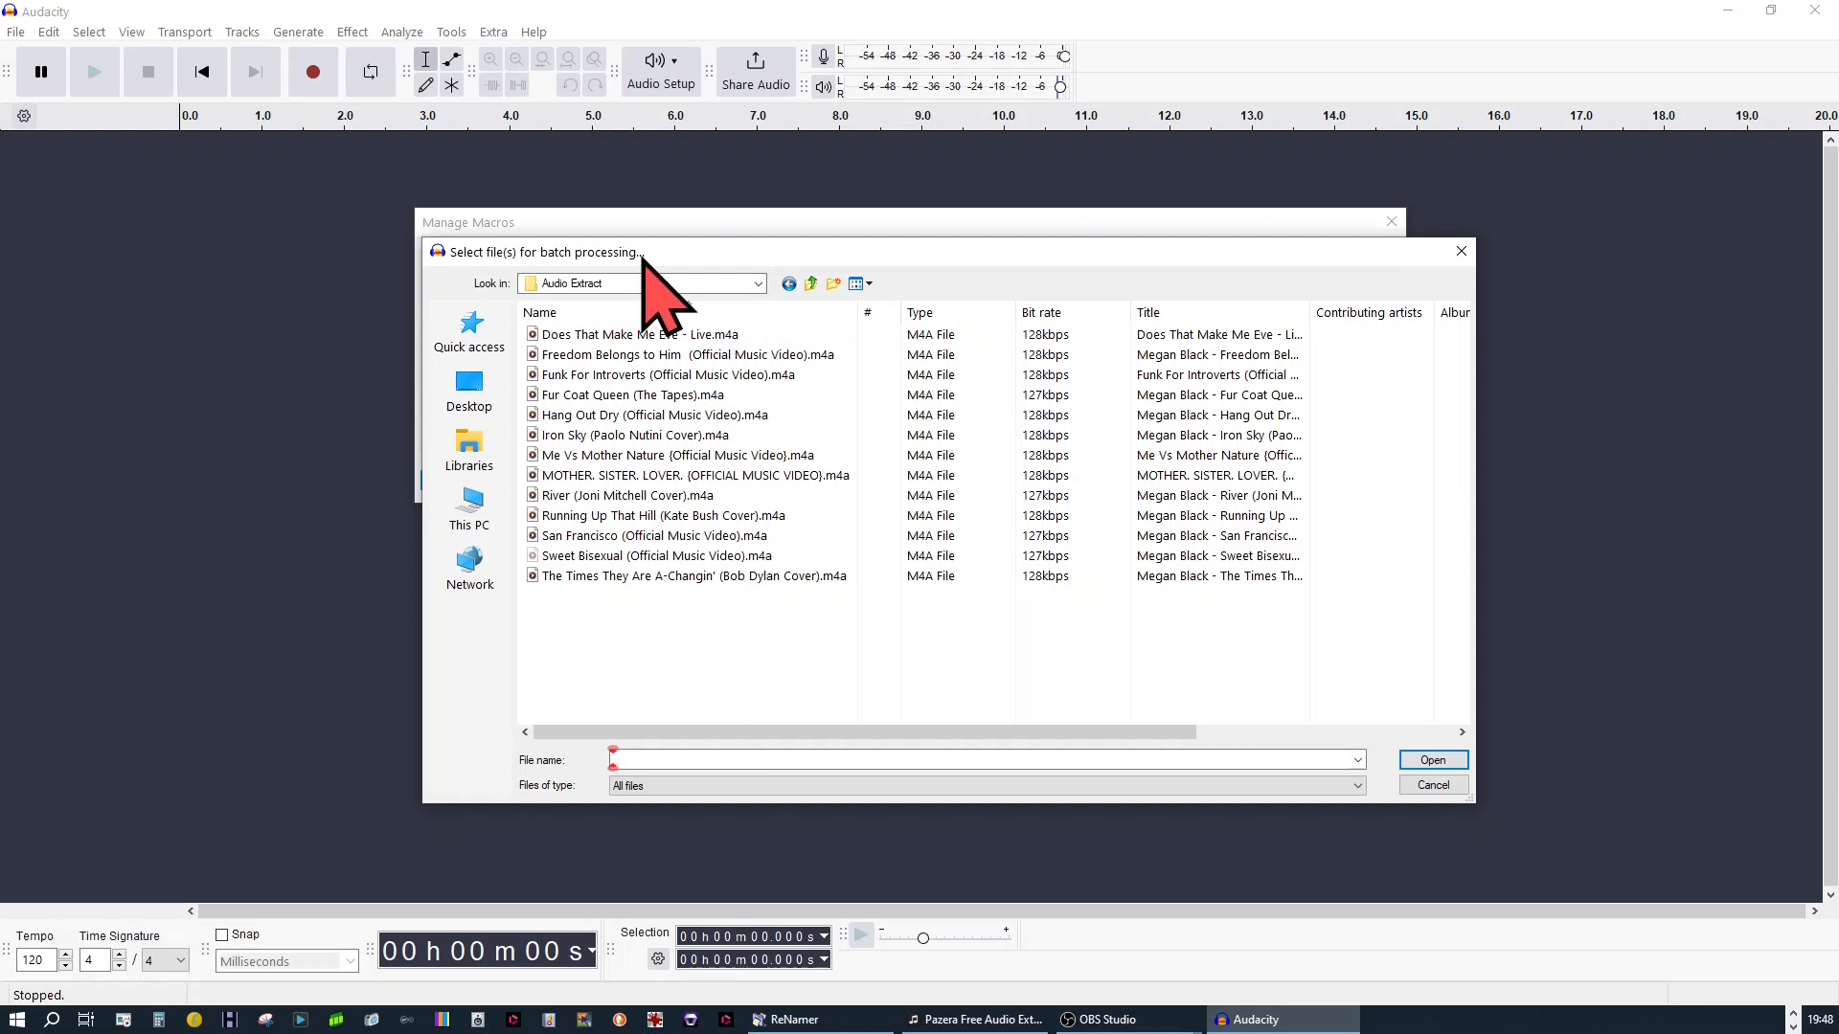
{"action": "key", "text": "ctrl+a"}
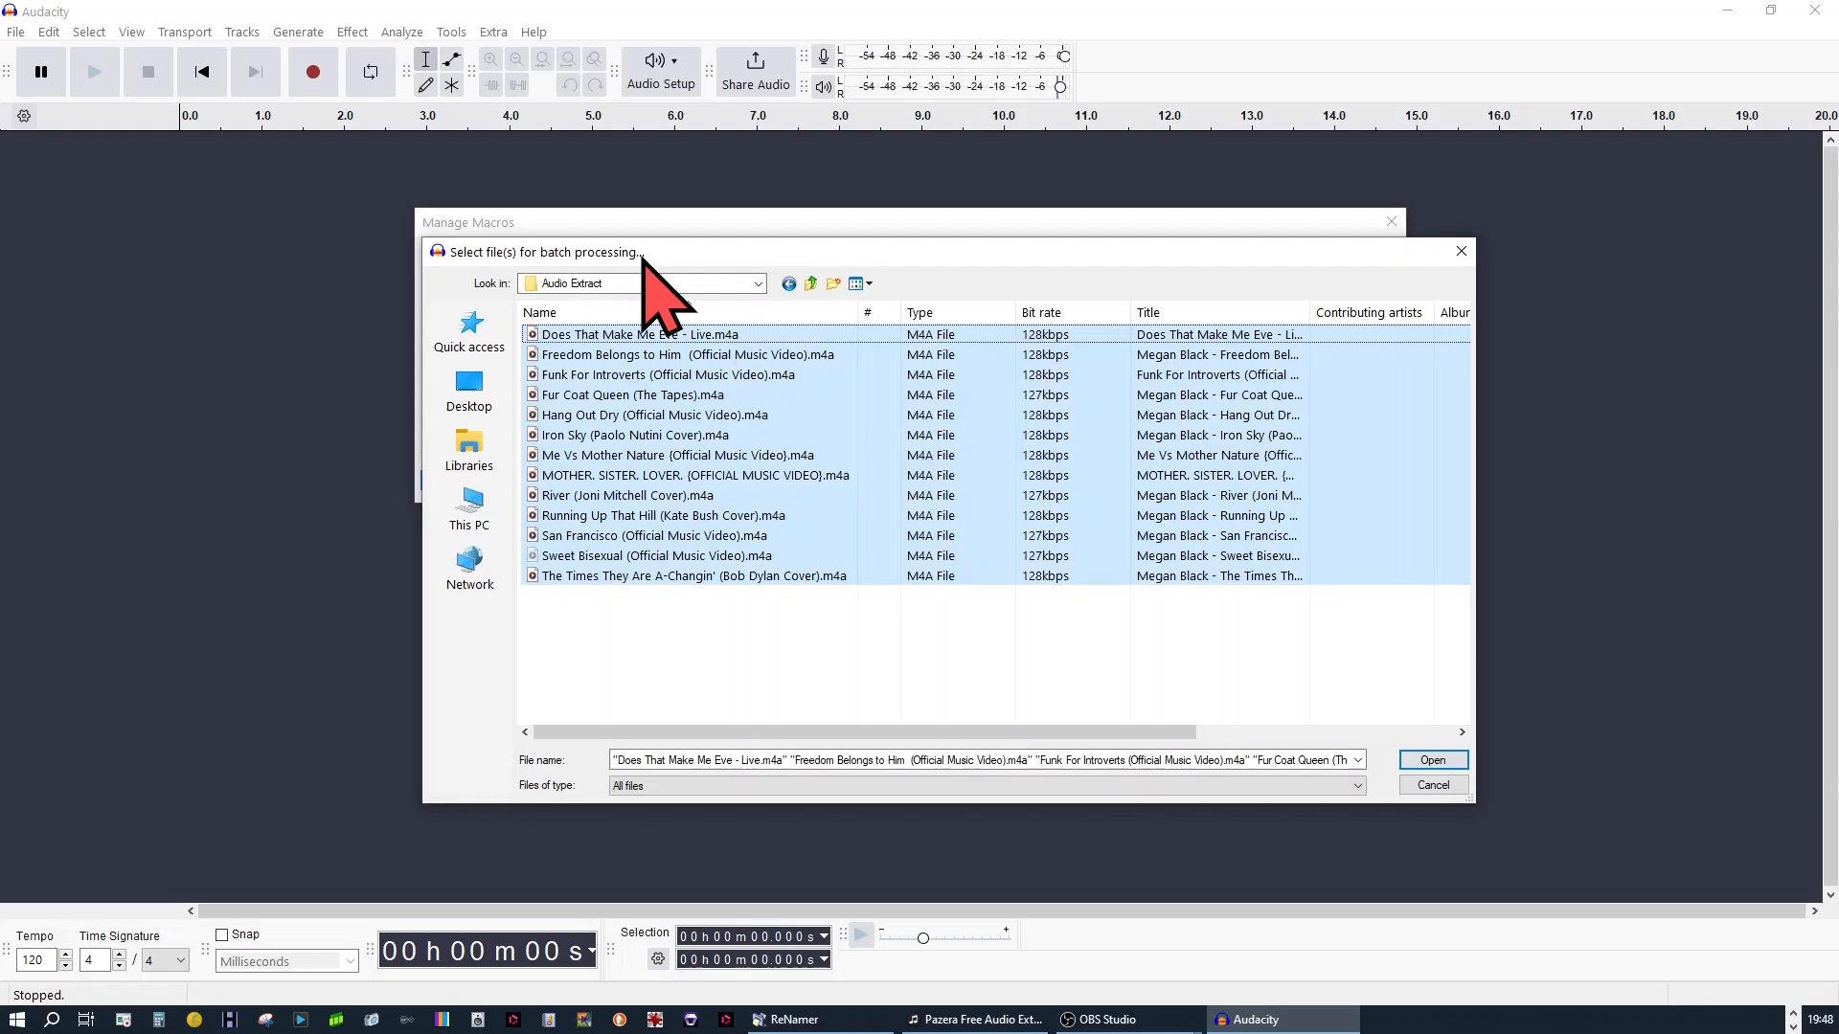
{"action": "left_click", "coordinate": [1432, 762]}
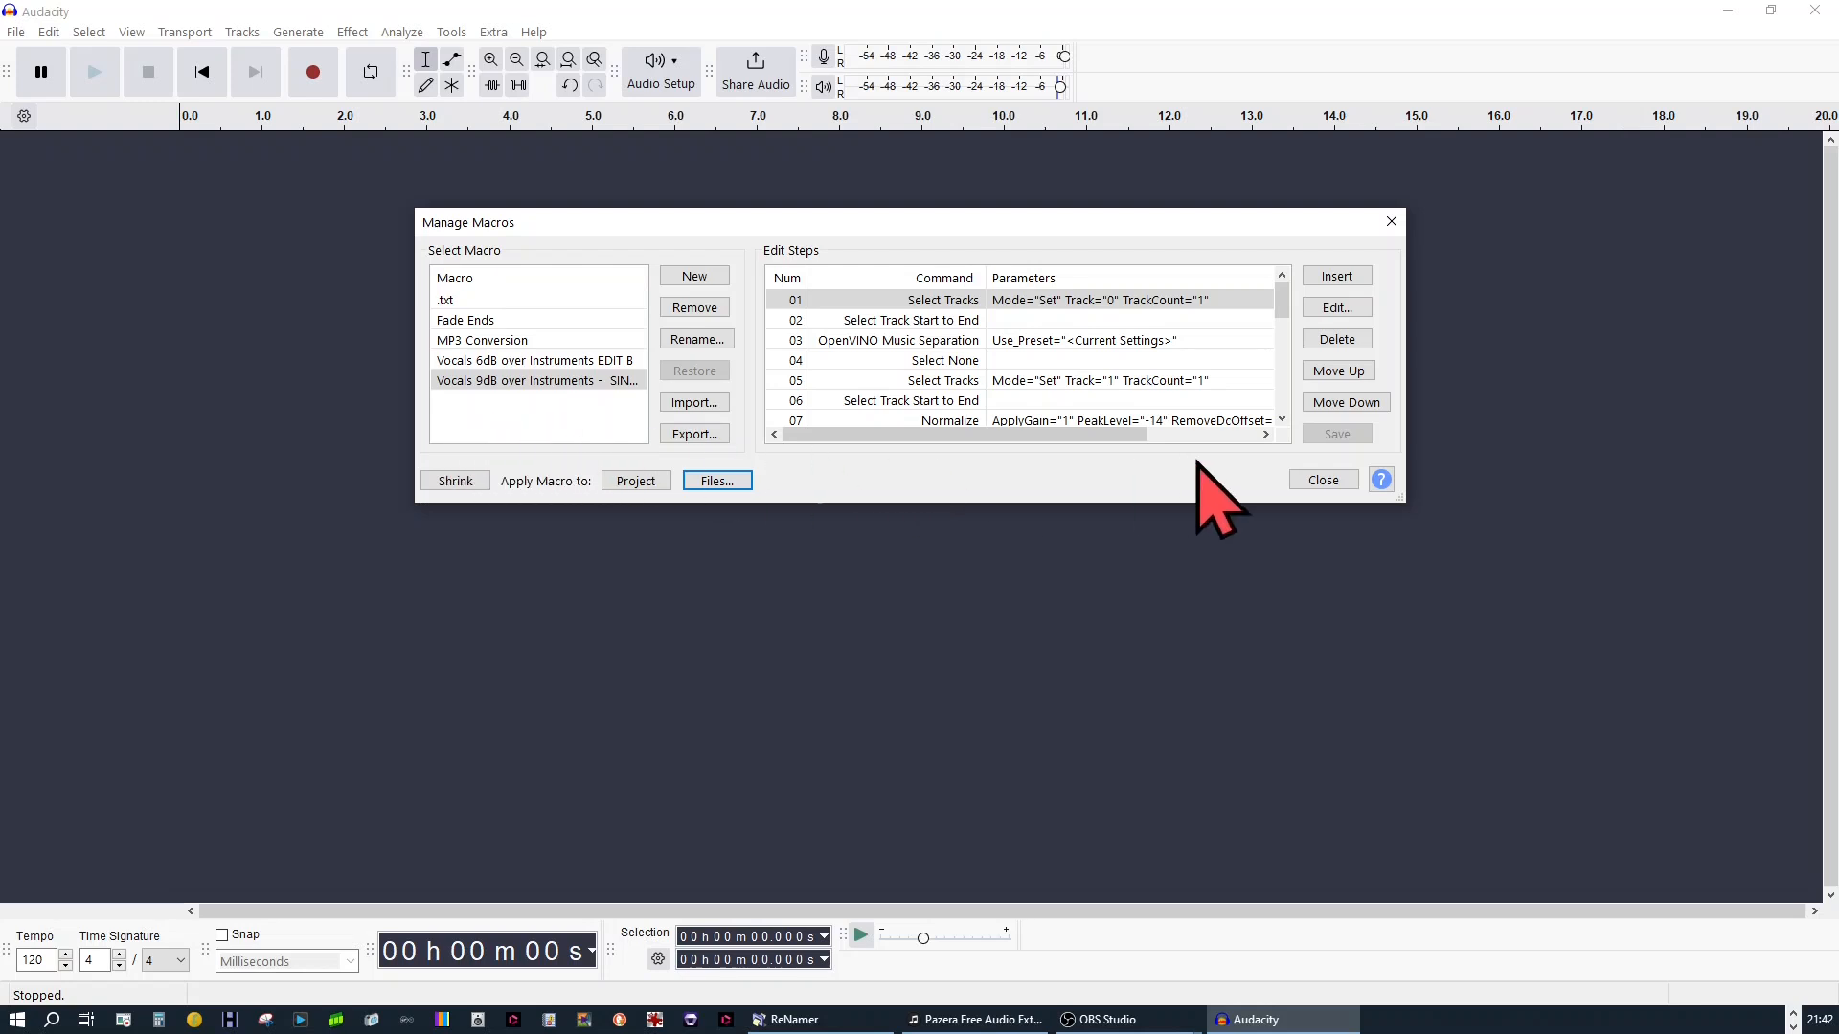
Close the Macro Manager and import San Francisco (Official Music Video) as the macro-output MP3 and the original Audio Extract M4A
{"action": "left_click", "coordinate": [1322, 480]}
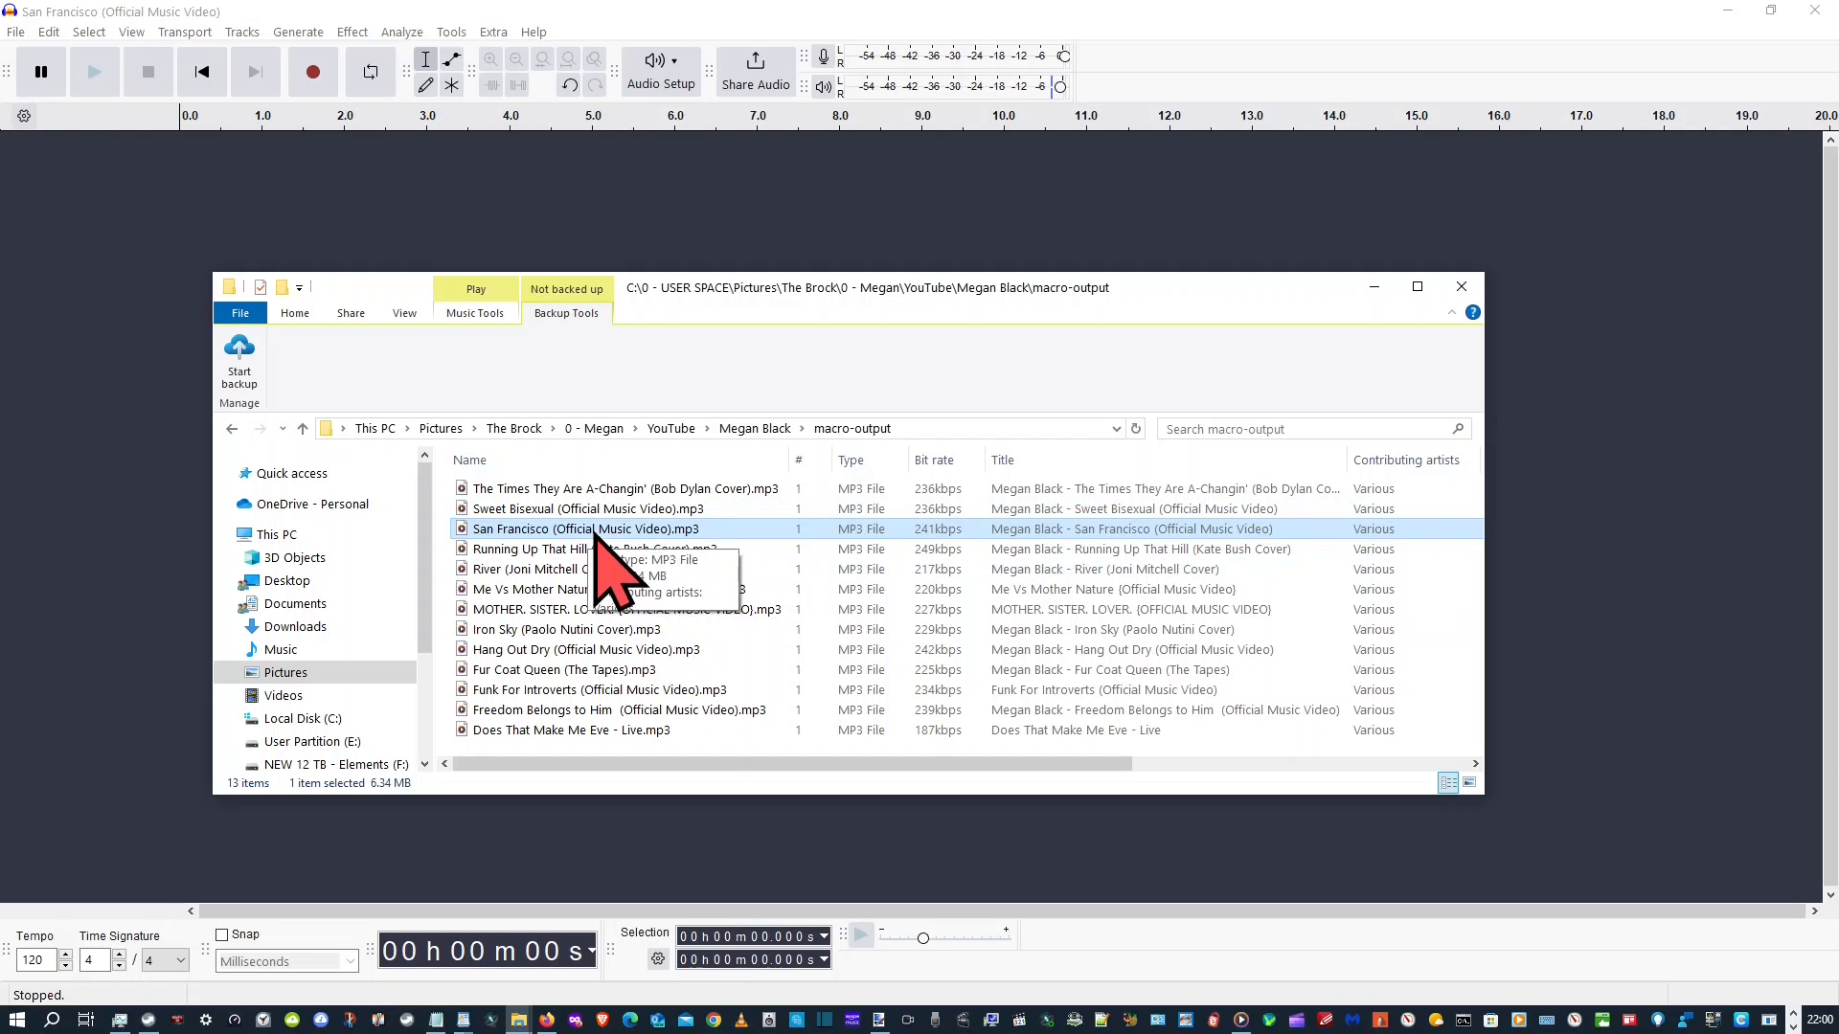
{"action": "left_click_drag", "start_coordinate": [596, 535], "coordinate": [131, 472]}
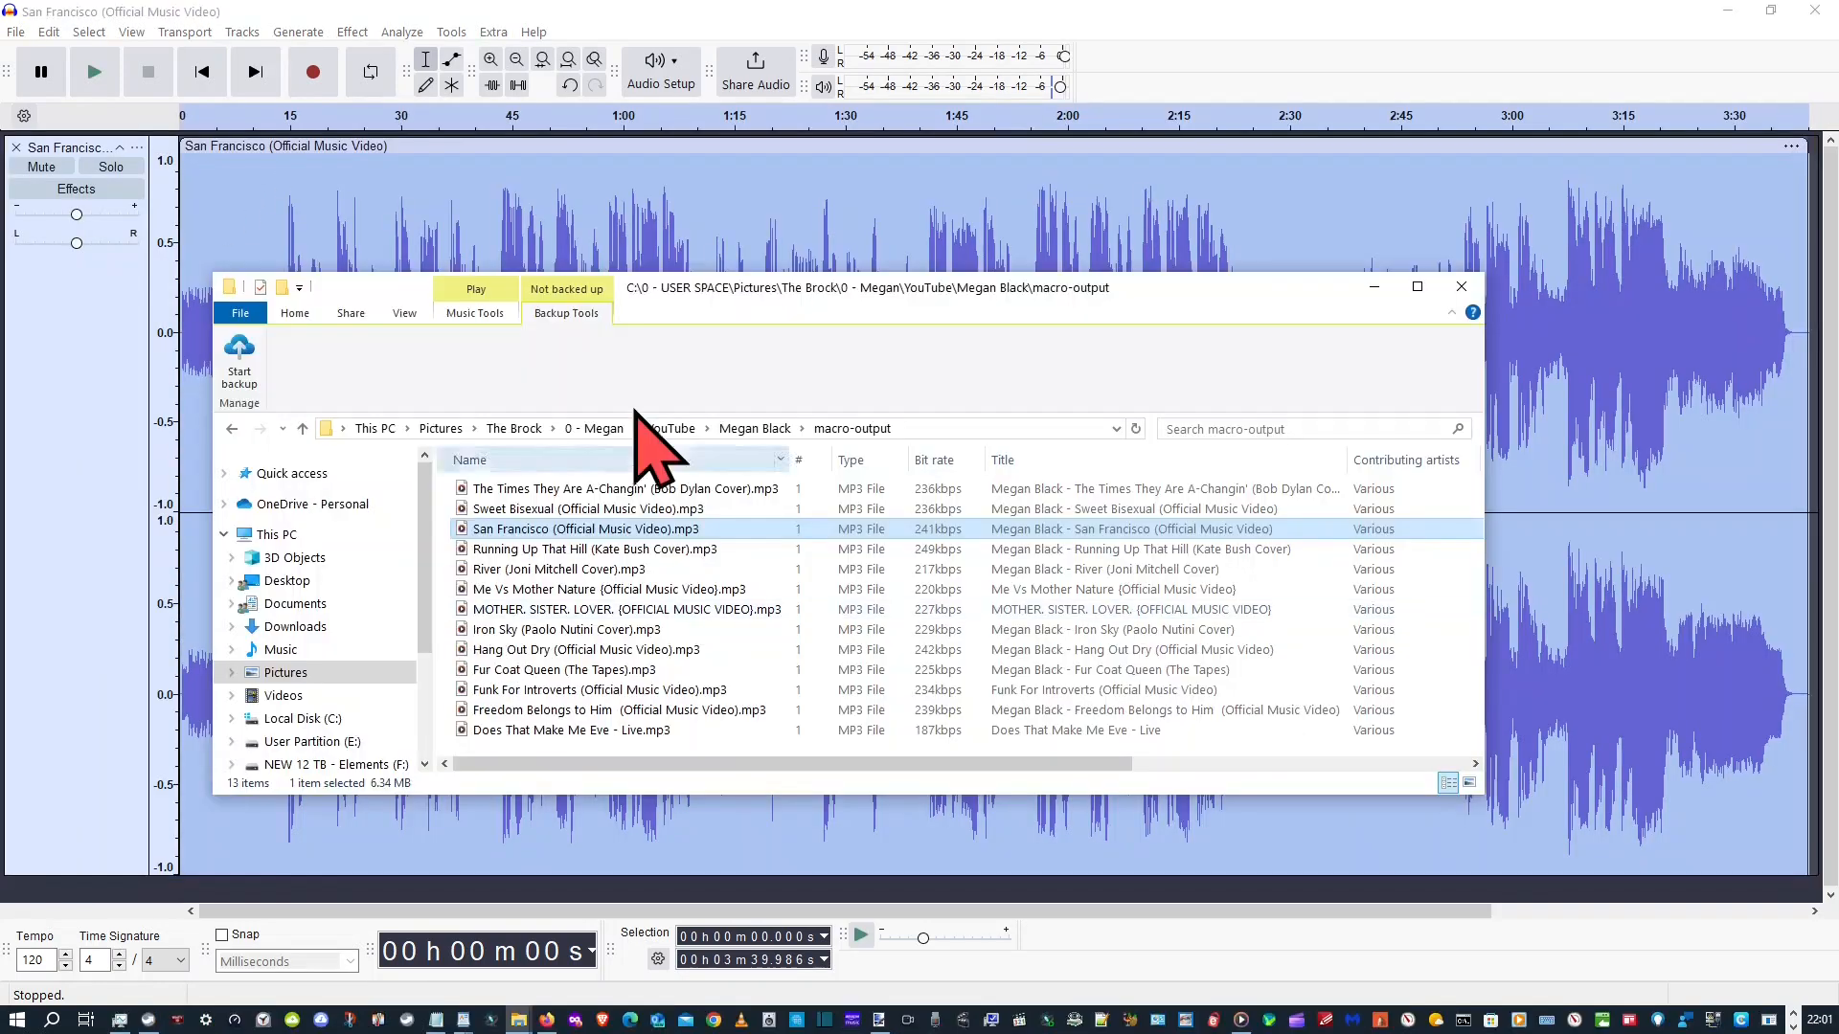
{"action": "left_click", "coordinate": [802, 429]}
{"action": "left_click", "coordinate": [814, 452]}
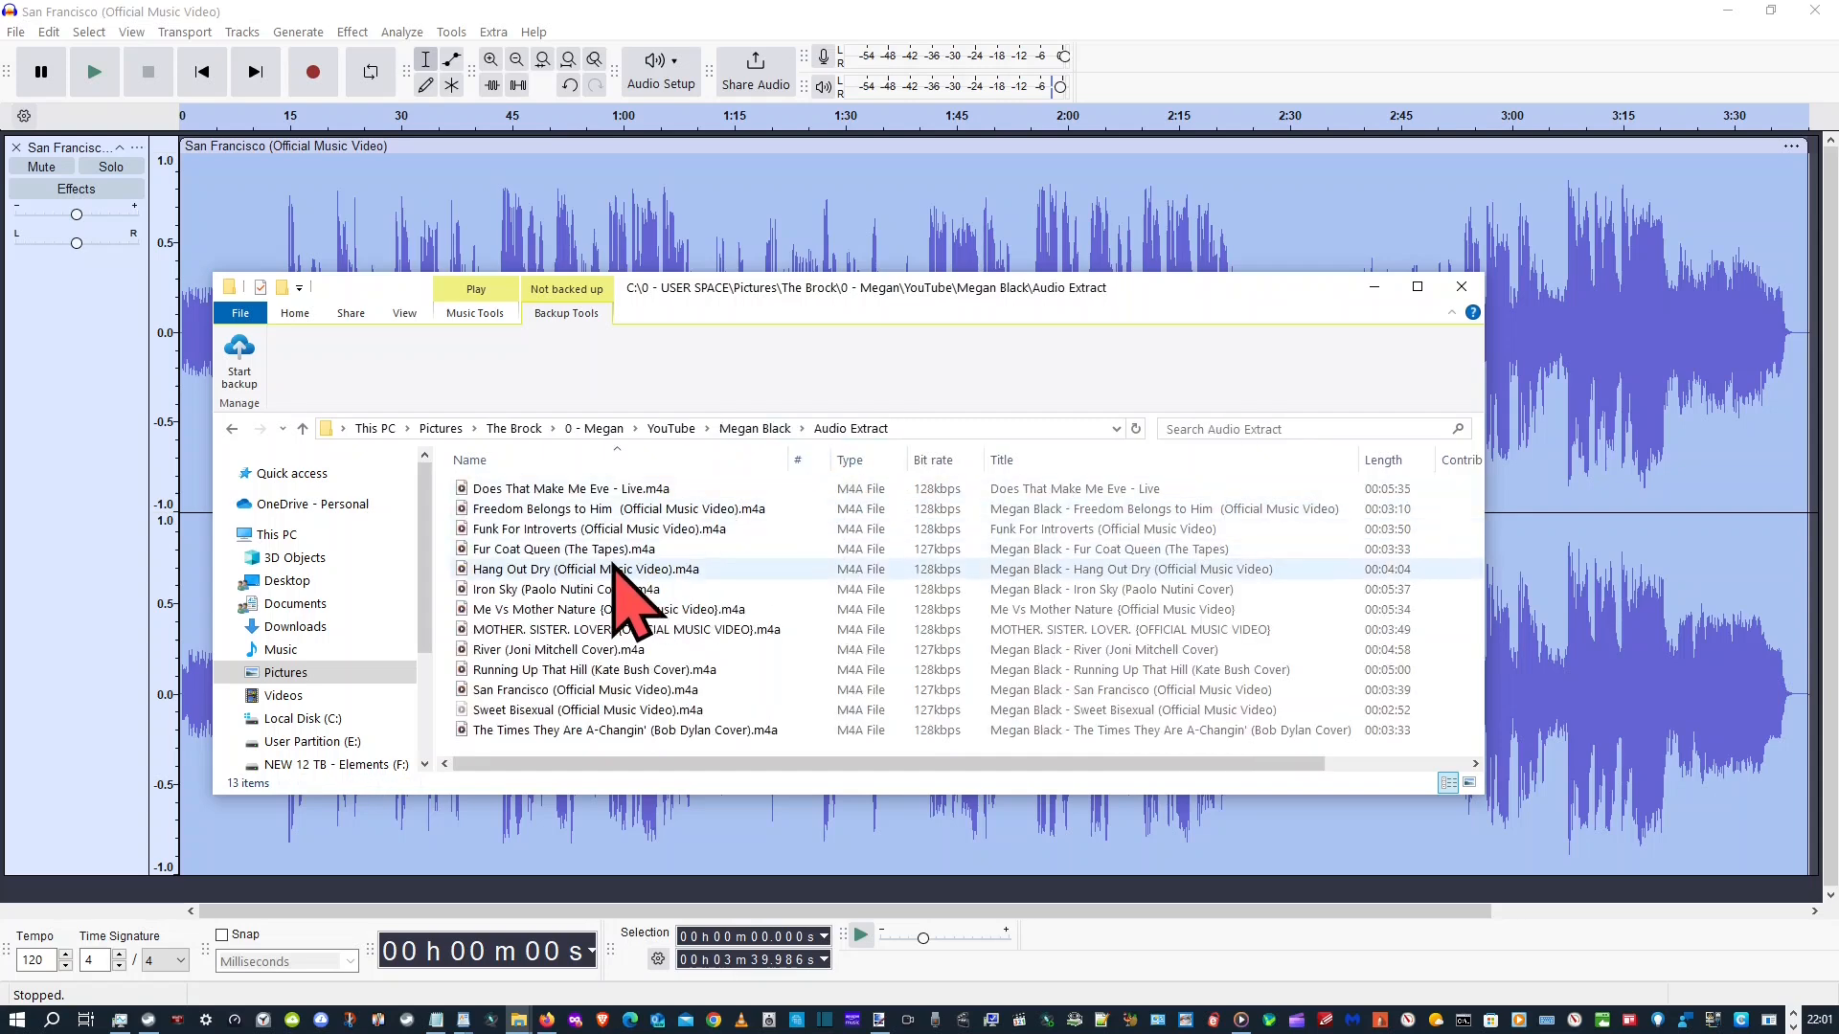
{"action": "left_click_drag", "start_coordinate": [549, 689], "coordinate": [269, 226]}
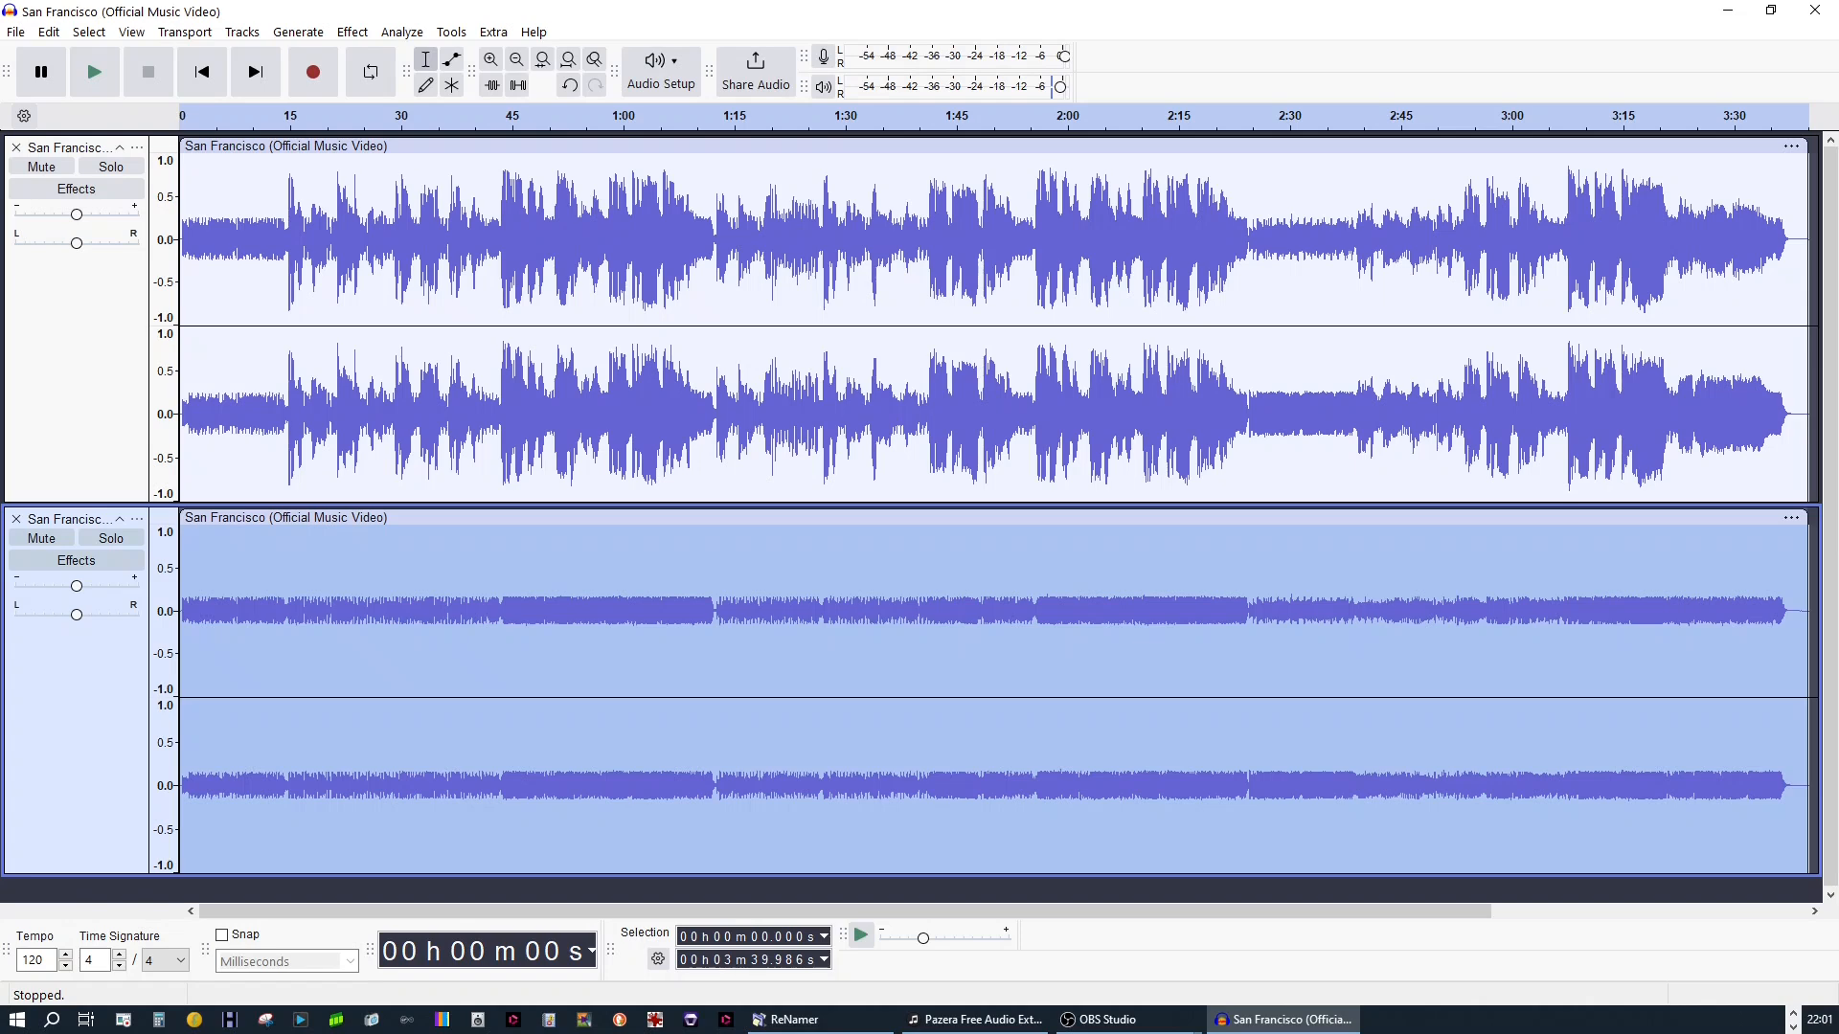
Move the processed San Francisco track below the original track and solo the original
{"action": "left_click", "coordinate": [101, 347]}
{"action": "left_click_drag", "start_coordinate": [91, 606], "coordinate": [78, 717]}
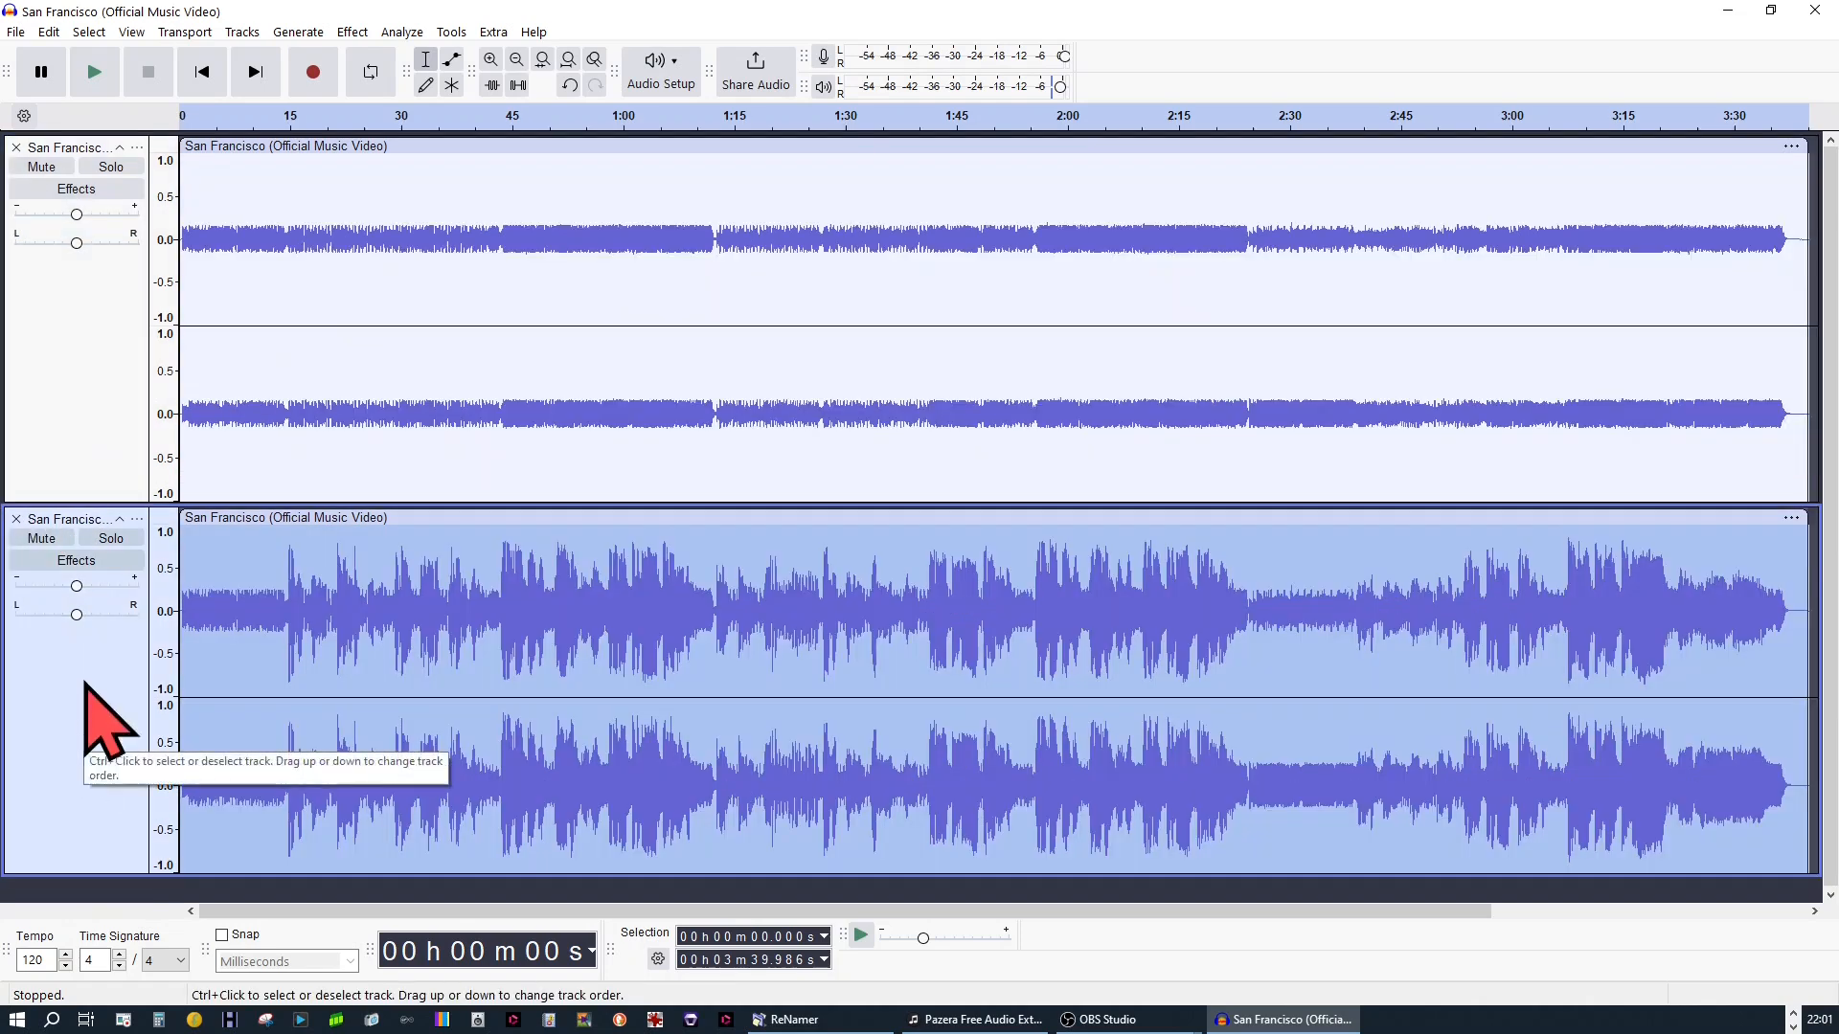
{"action": "left_click", "coordinate": [107, 168]}
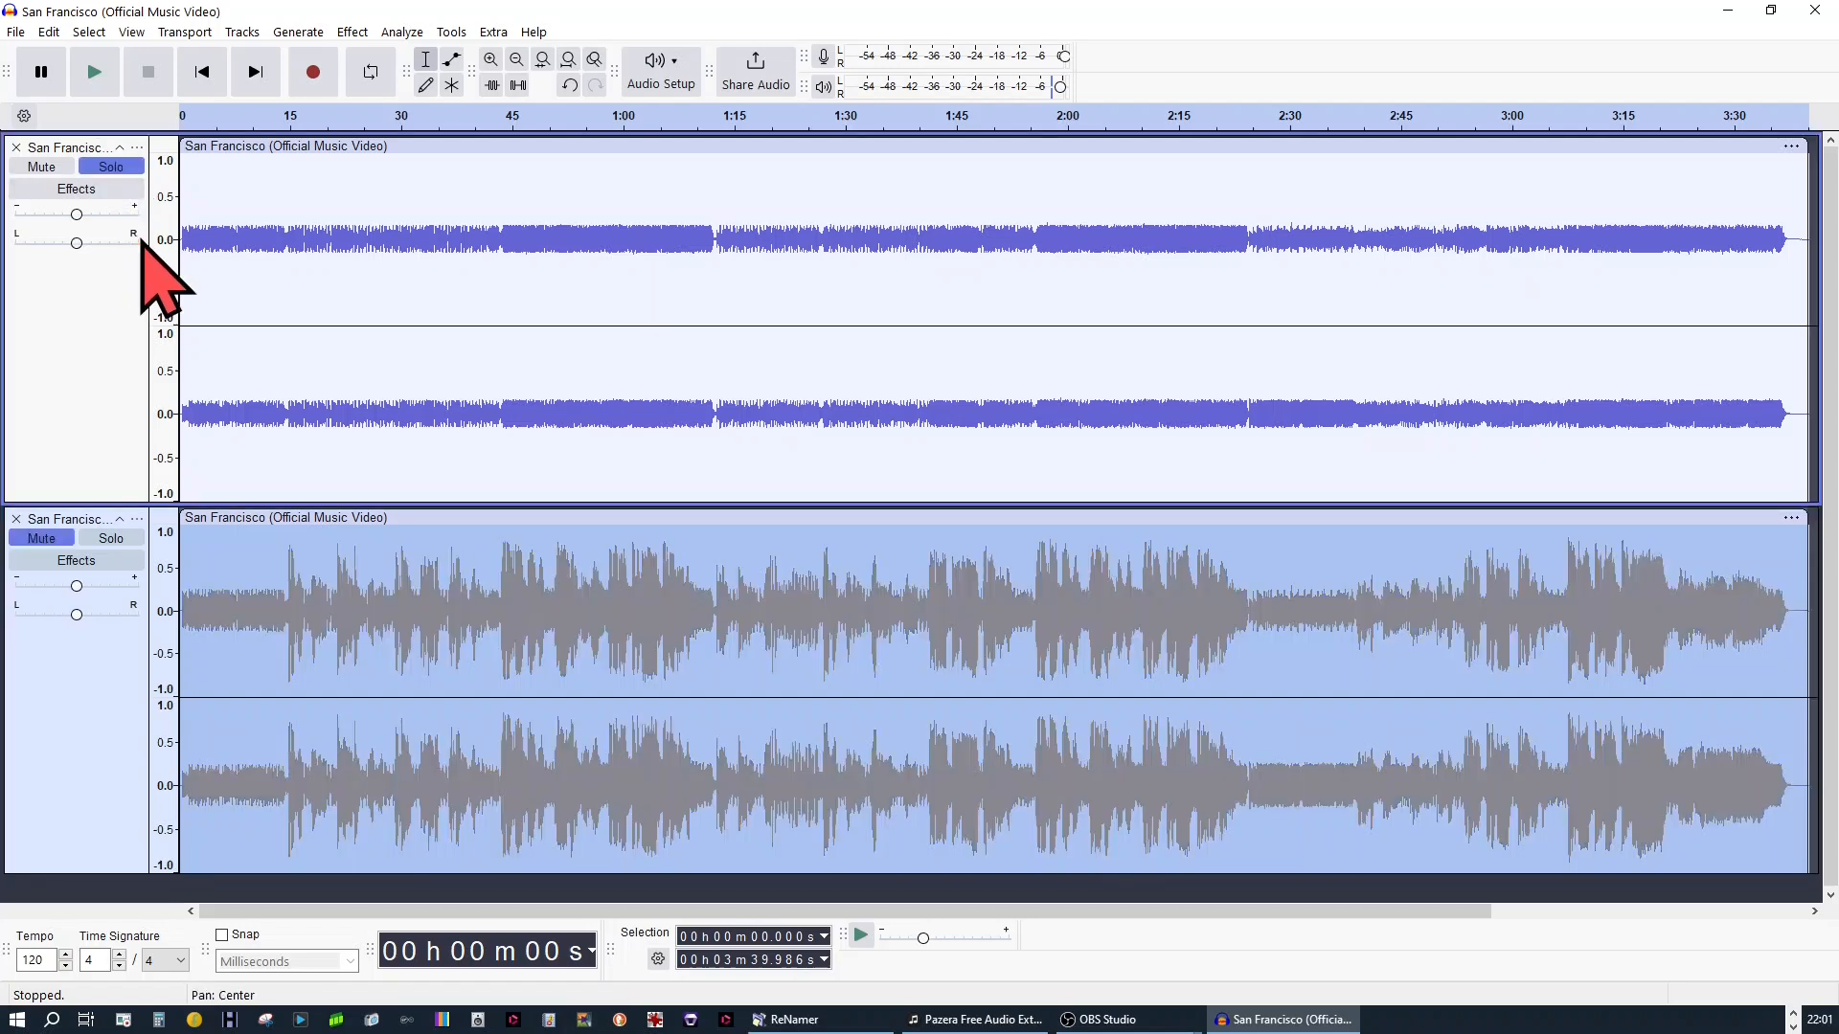
Select the original San Francisco track, check its available amplification in the Amplify effect, and cancel the dialog
{"action": "left_click", "coordinate": [96, 364]}
{"action": "left_click", "coordinate": [347, 31]}
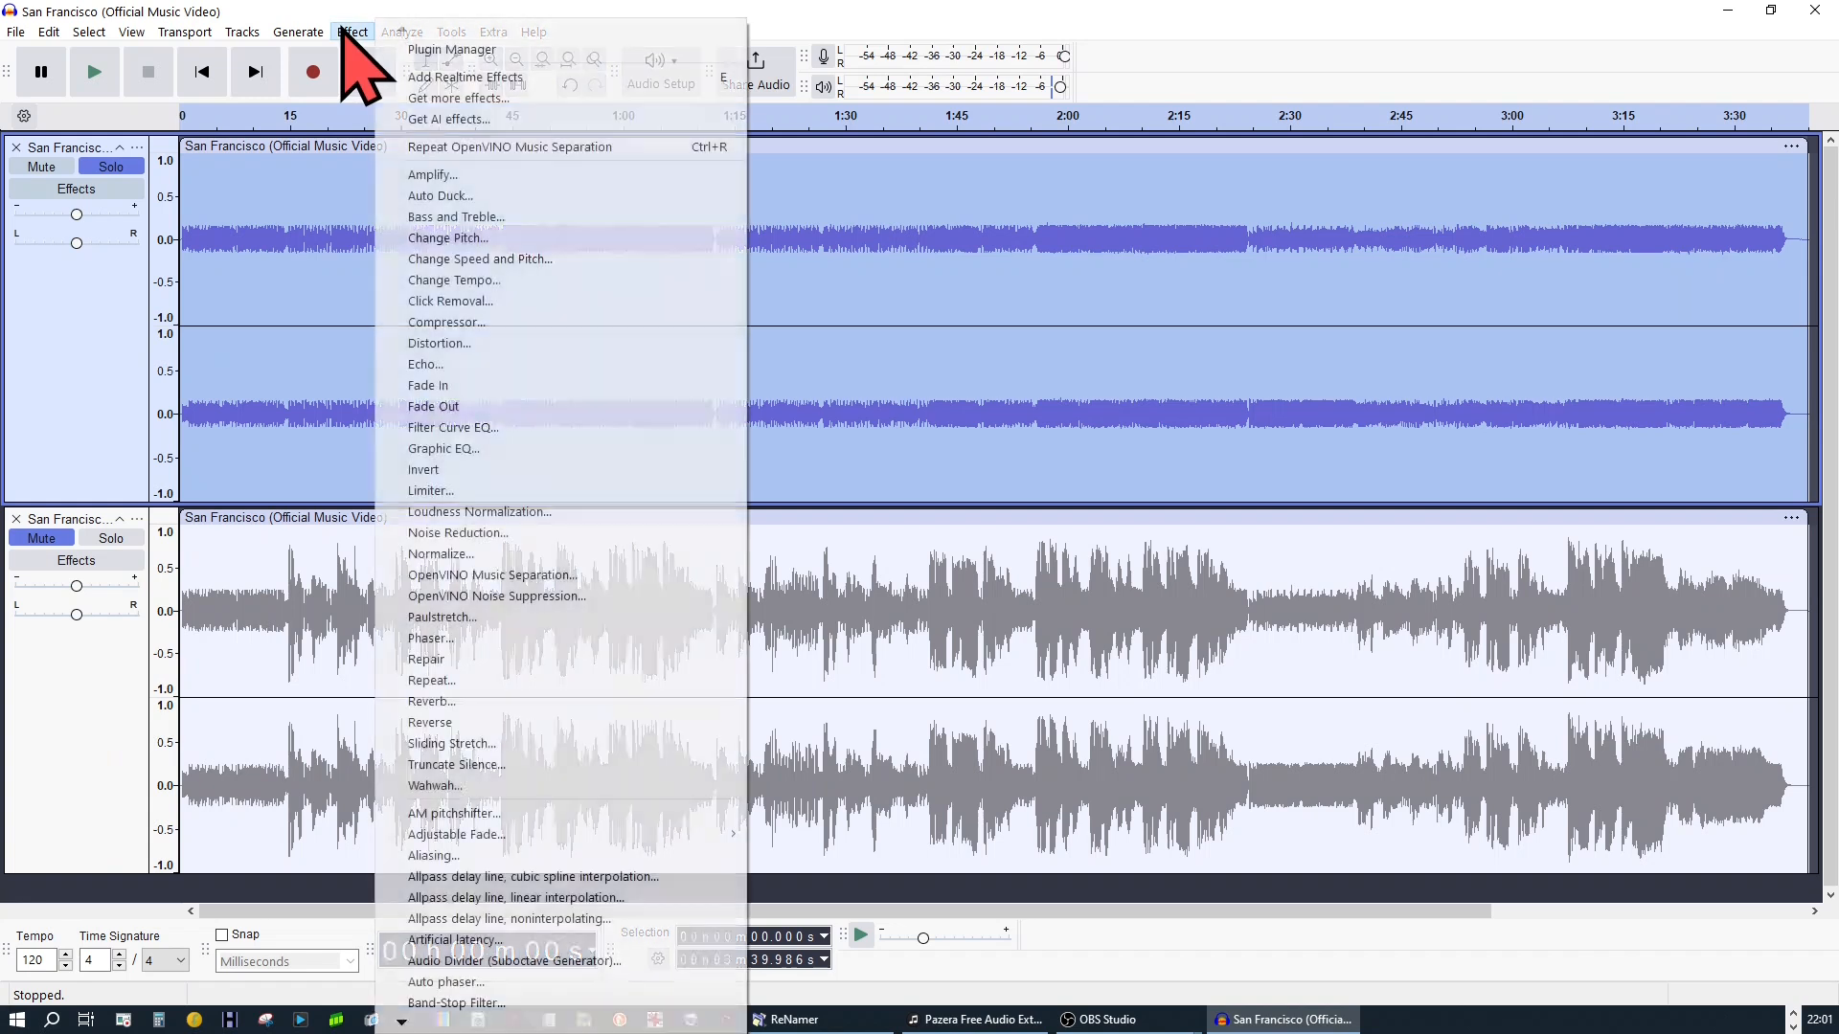
{"action": "left_click", "coordinate": [445, 175]}
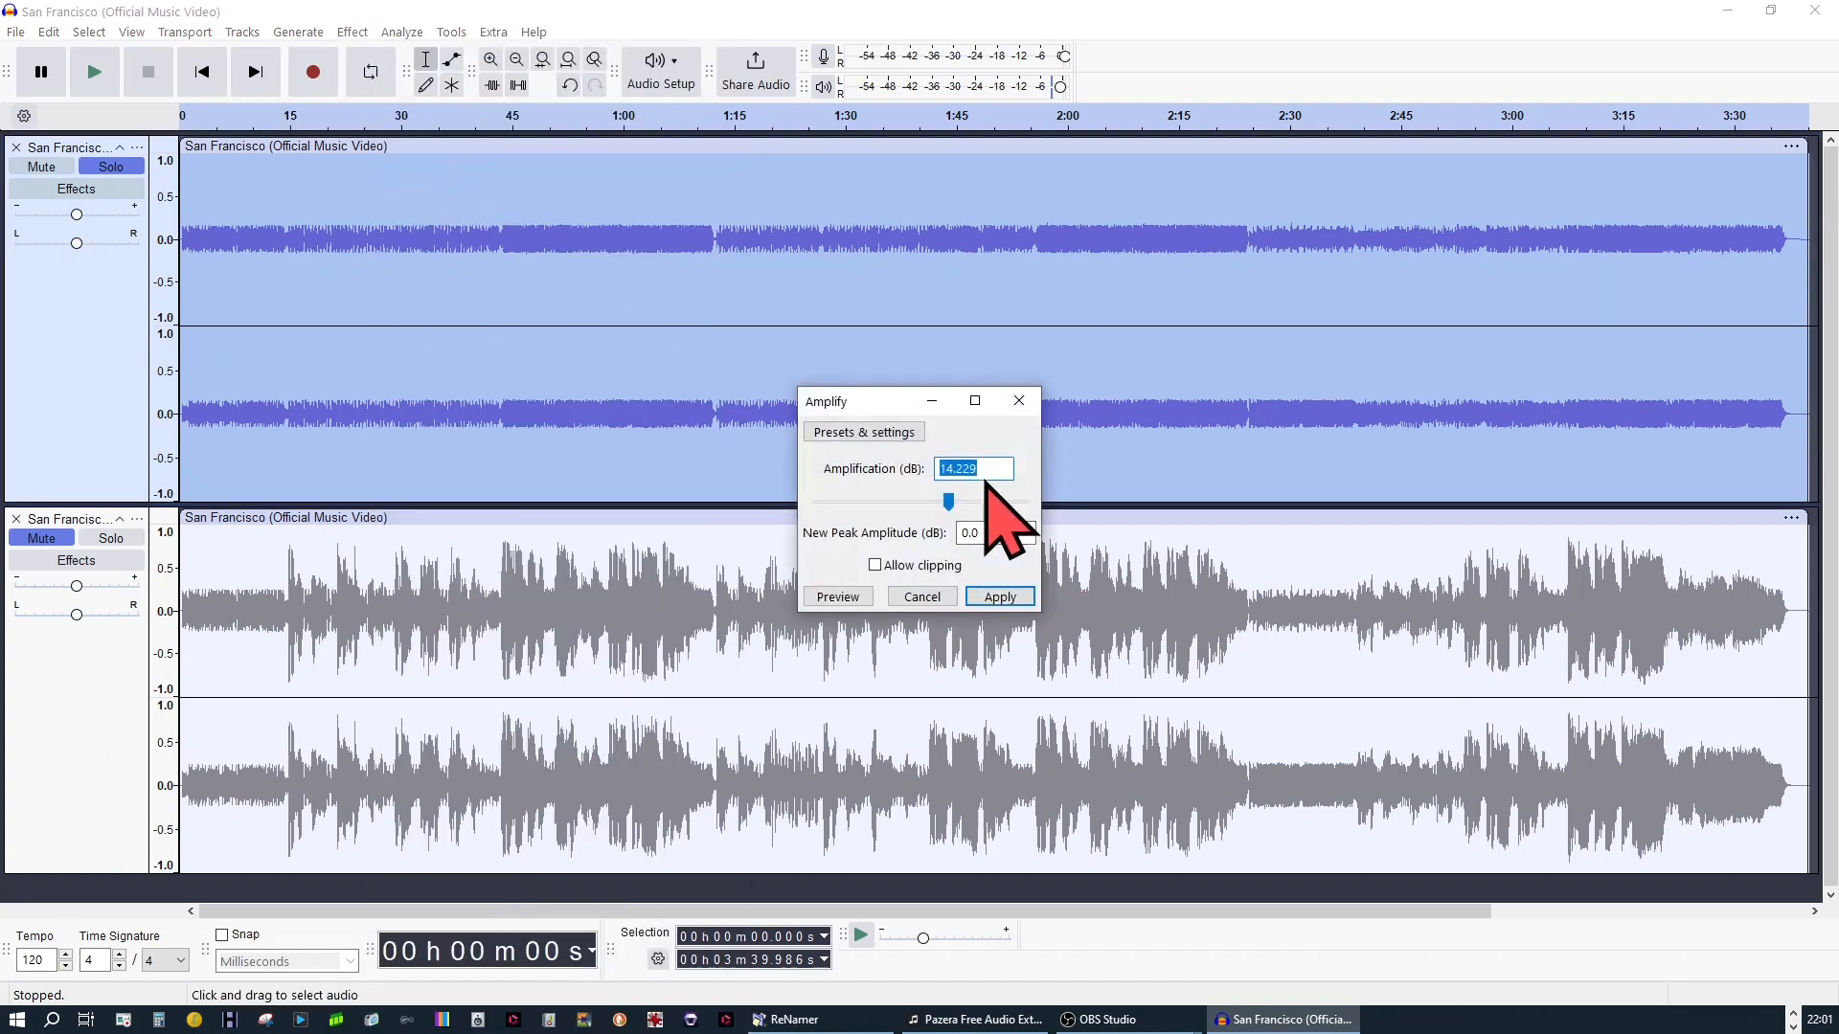
{"action": "left_click", "coordinate": [941, 595]}
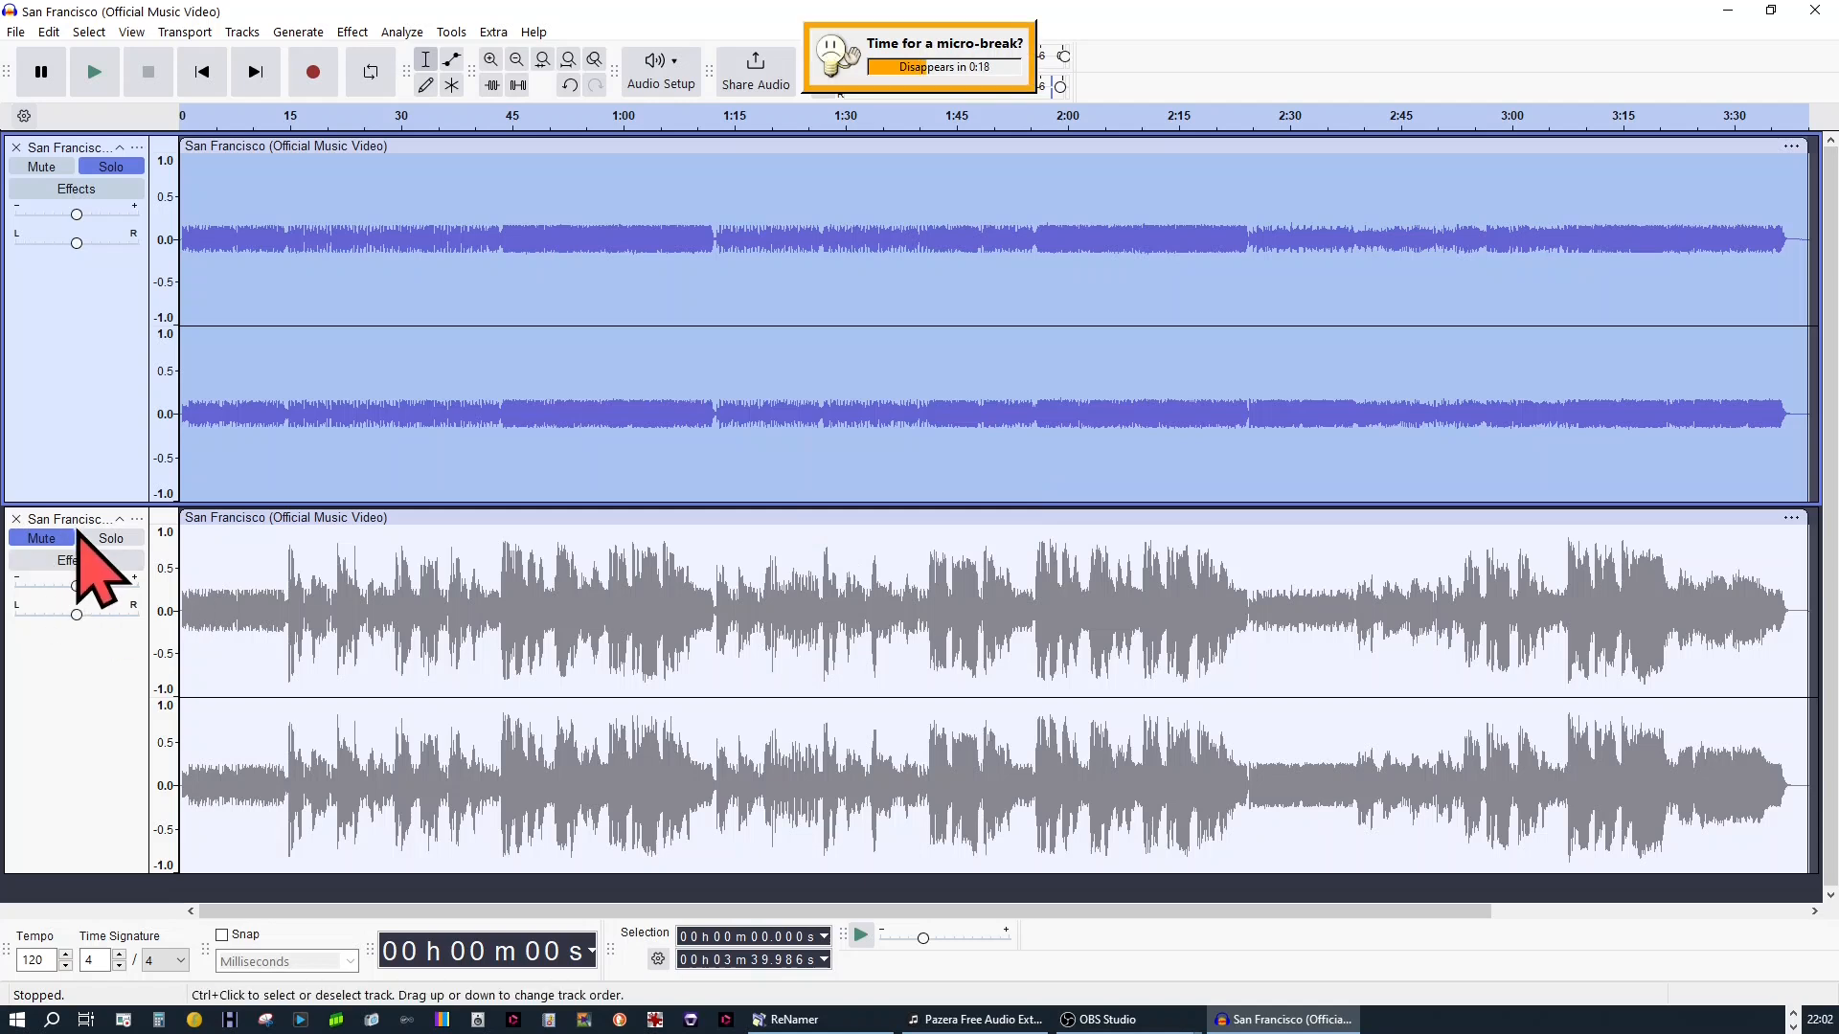
Solo the processed track, switch solo back to the original track and play it from the beginning
{"action": "left_click", "coordinate": [107, 538]}
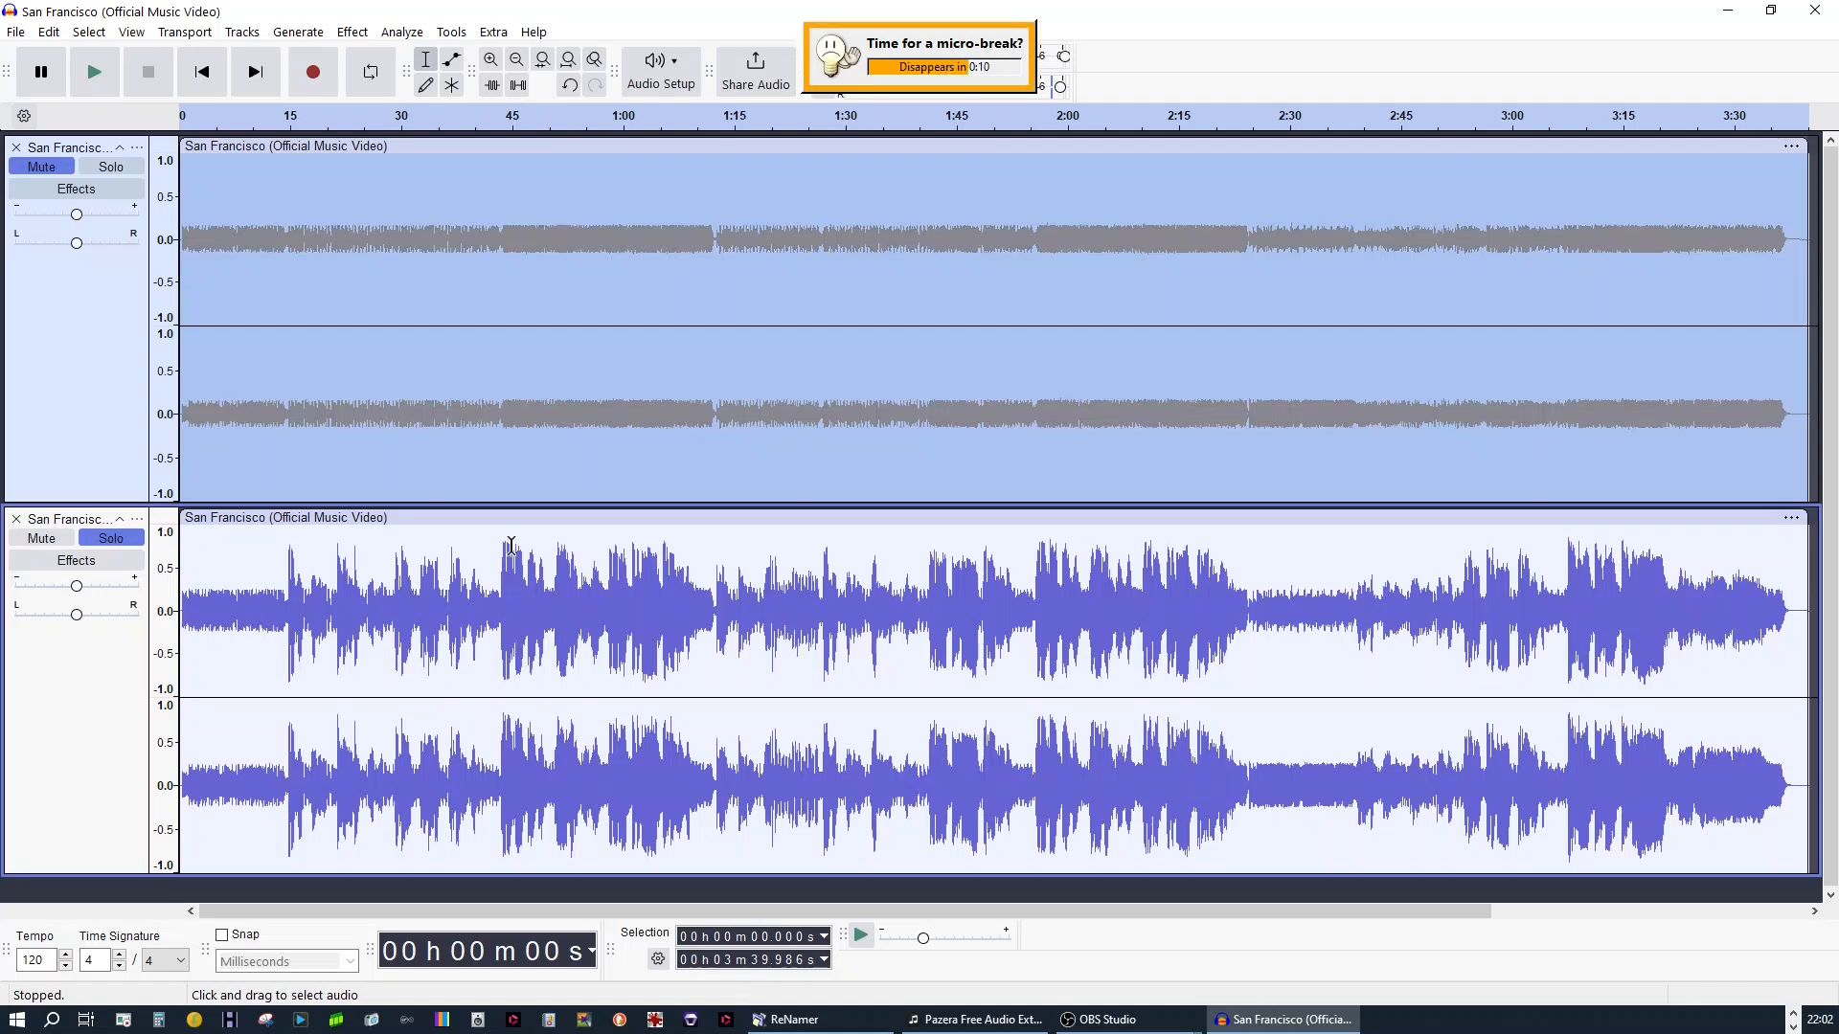
{"action": "left_click", "coordinate": [105, 169]}
{"action": "left_click", "coordinate": [94, 72]}
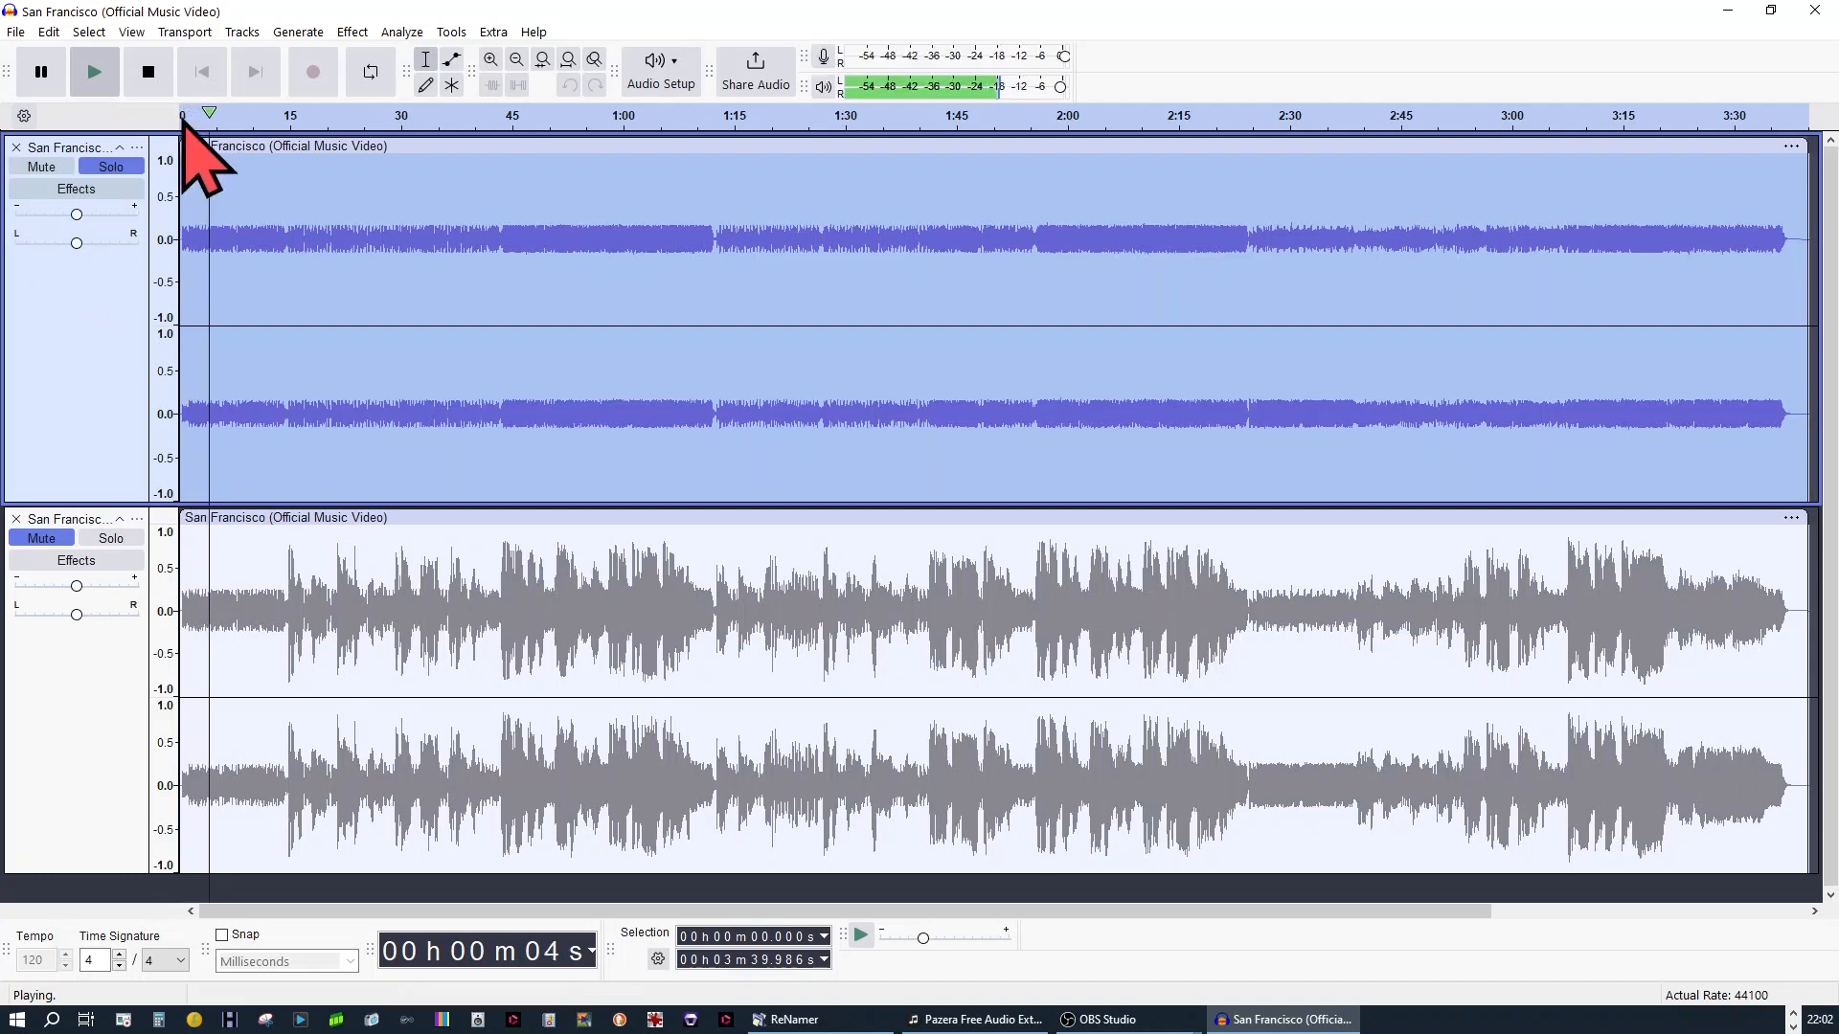
Raise the original track's gain to +8.0 dB during playback and switch solo to the processed track for comparison
{"action": "mouse_move", "coordinate": [81, 216]}
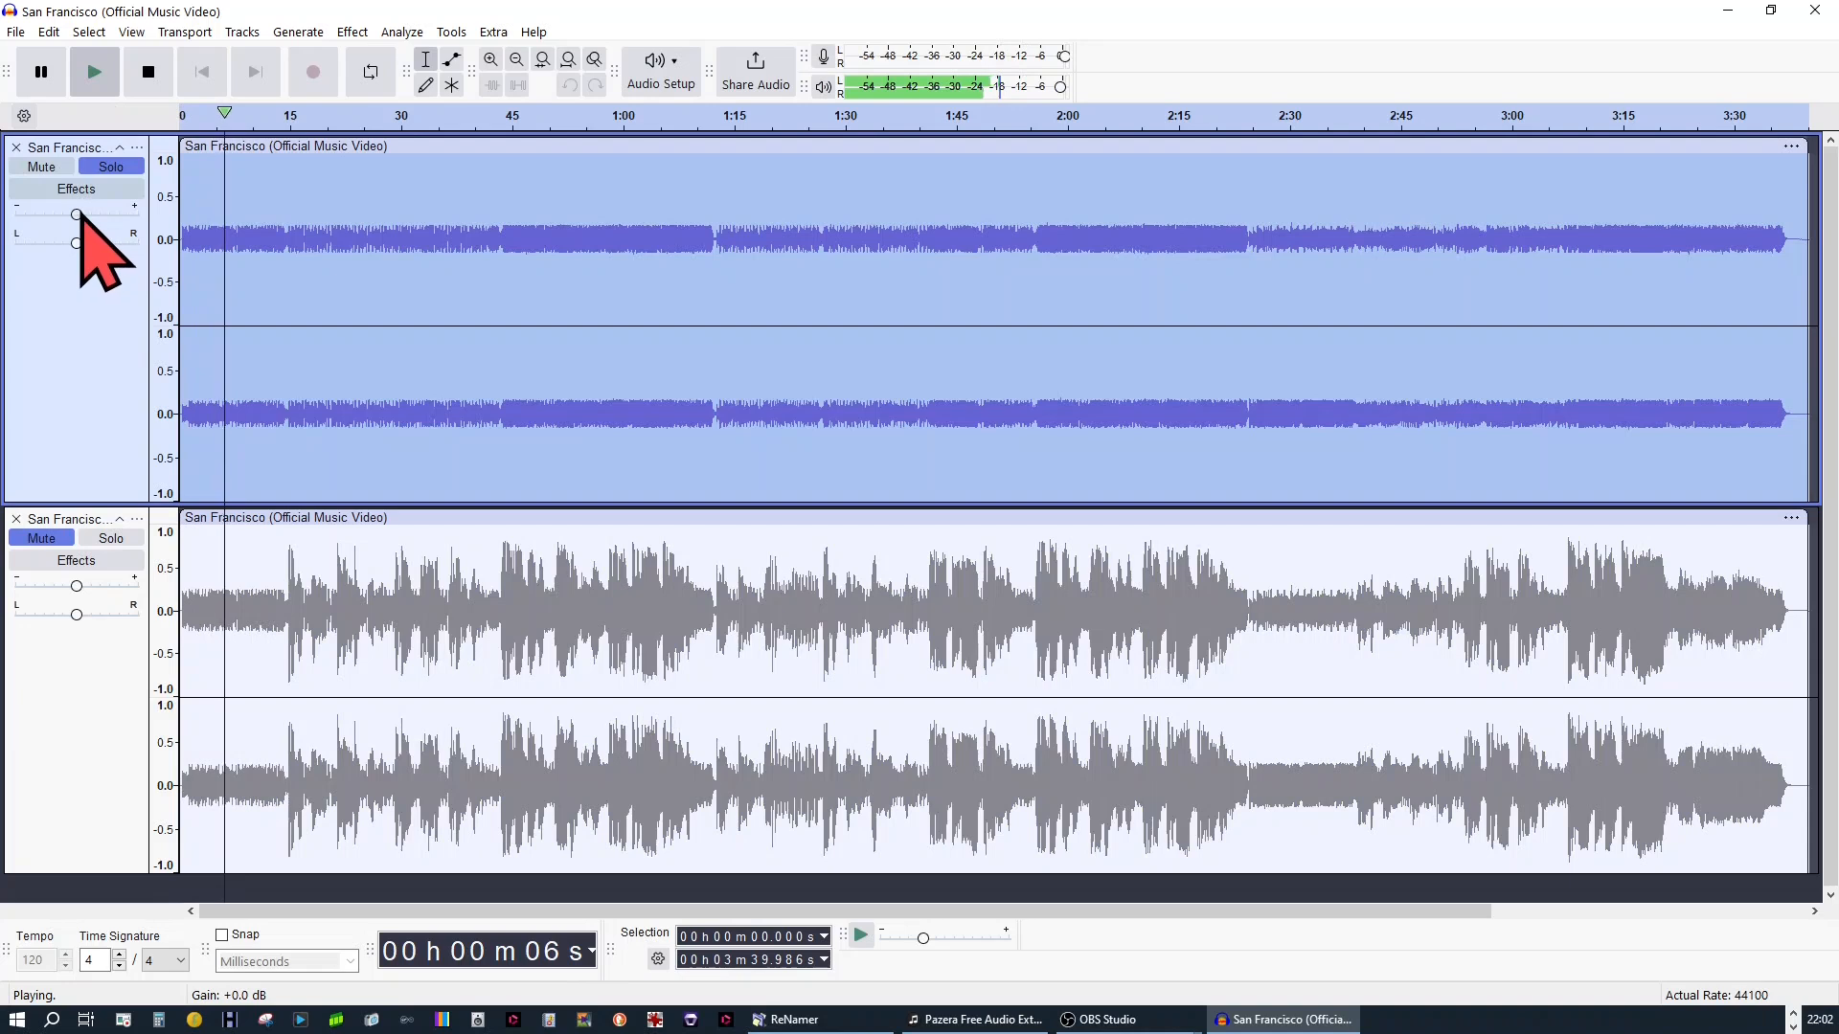
{"action": "left_click_drag", "start_coordinate": [80, 214], "coordinate": [108, 218]}
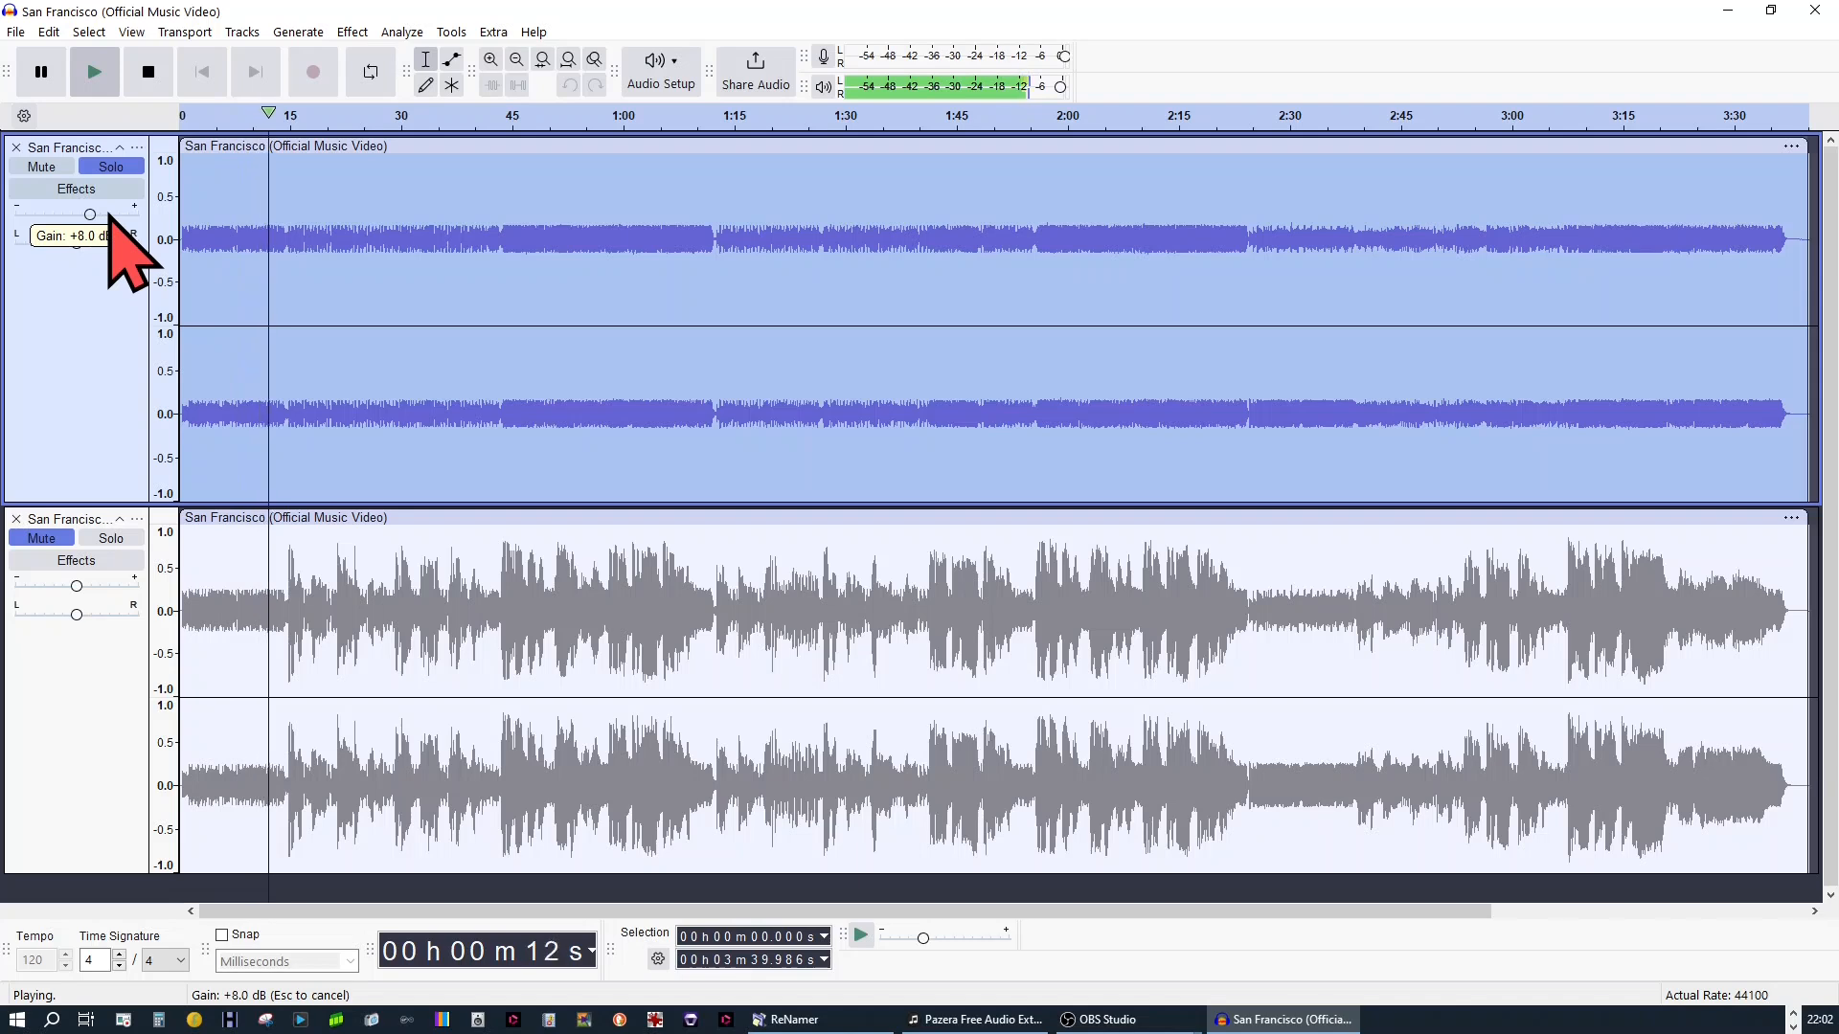
{"action": "left_click_drag", "start_coordinate": [109, 218], "coordinate": [108, 218]}
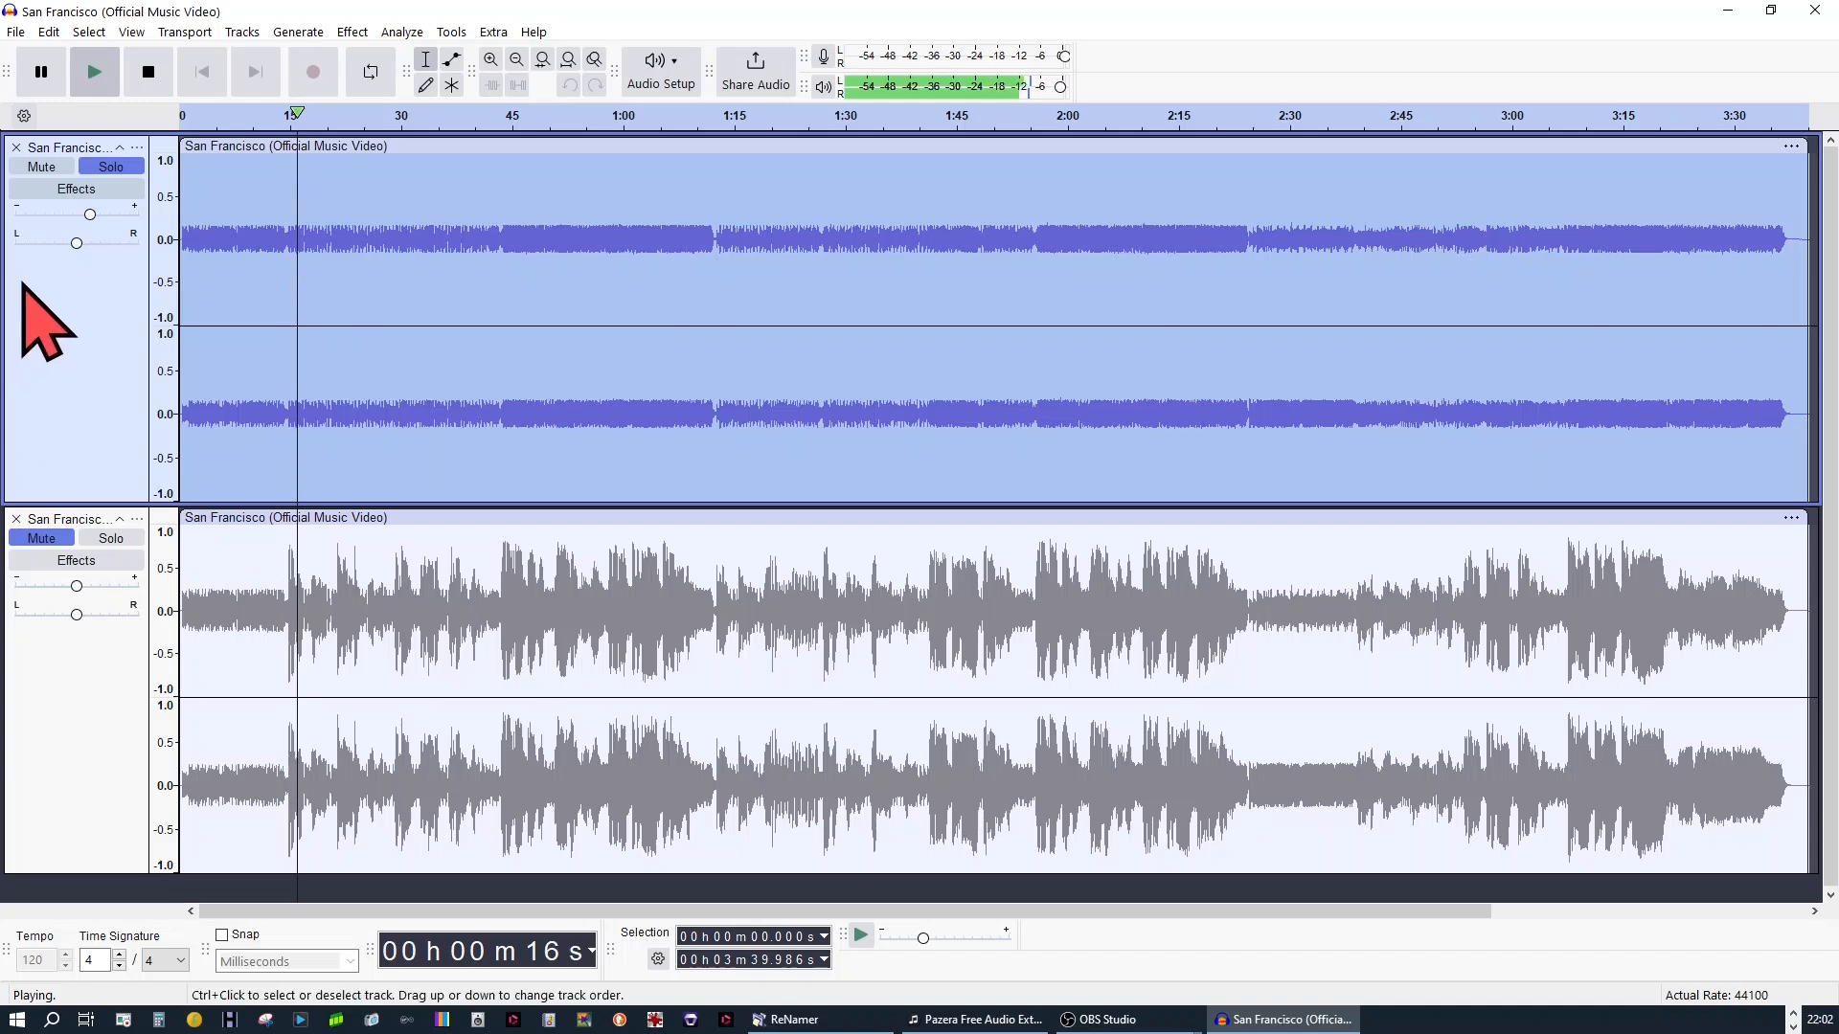
{"action": "left_click", "coordinate": [95, 540]}
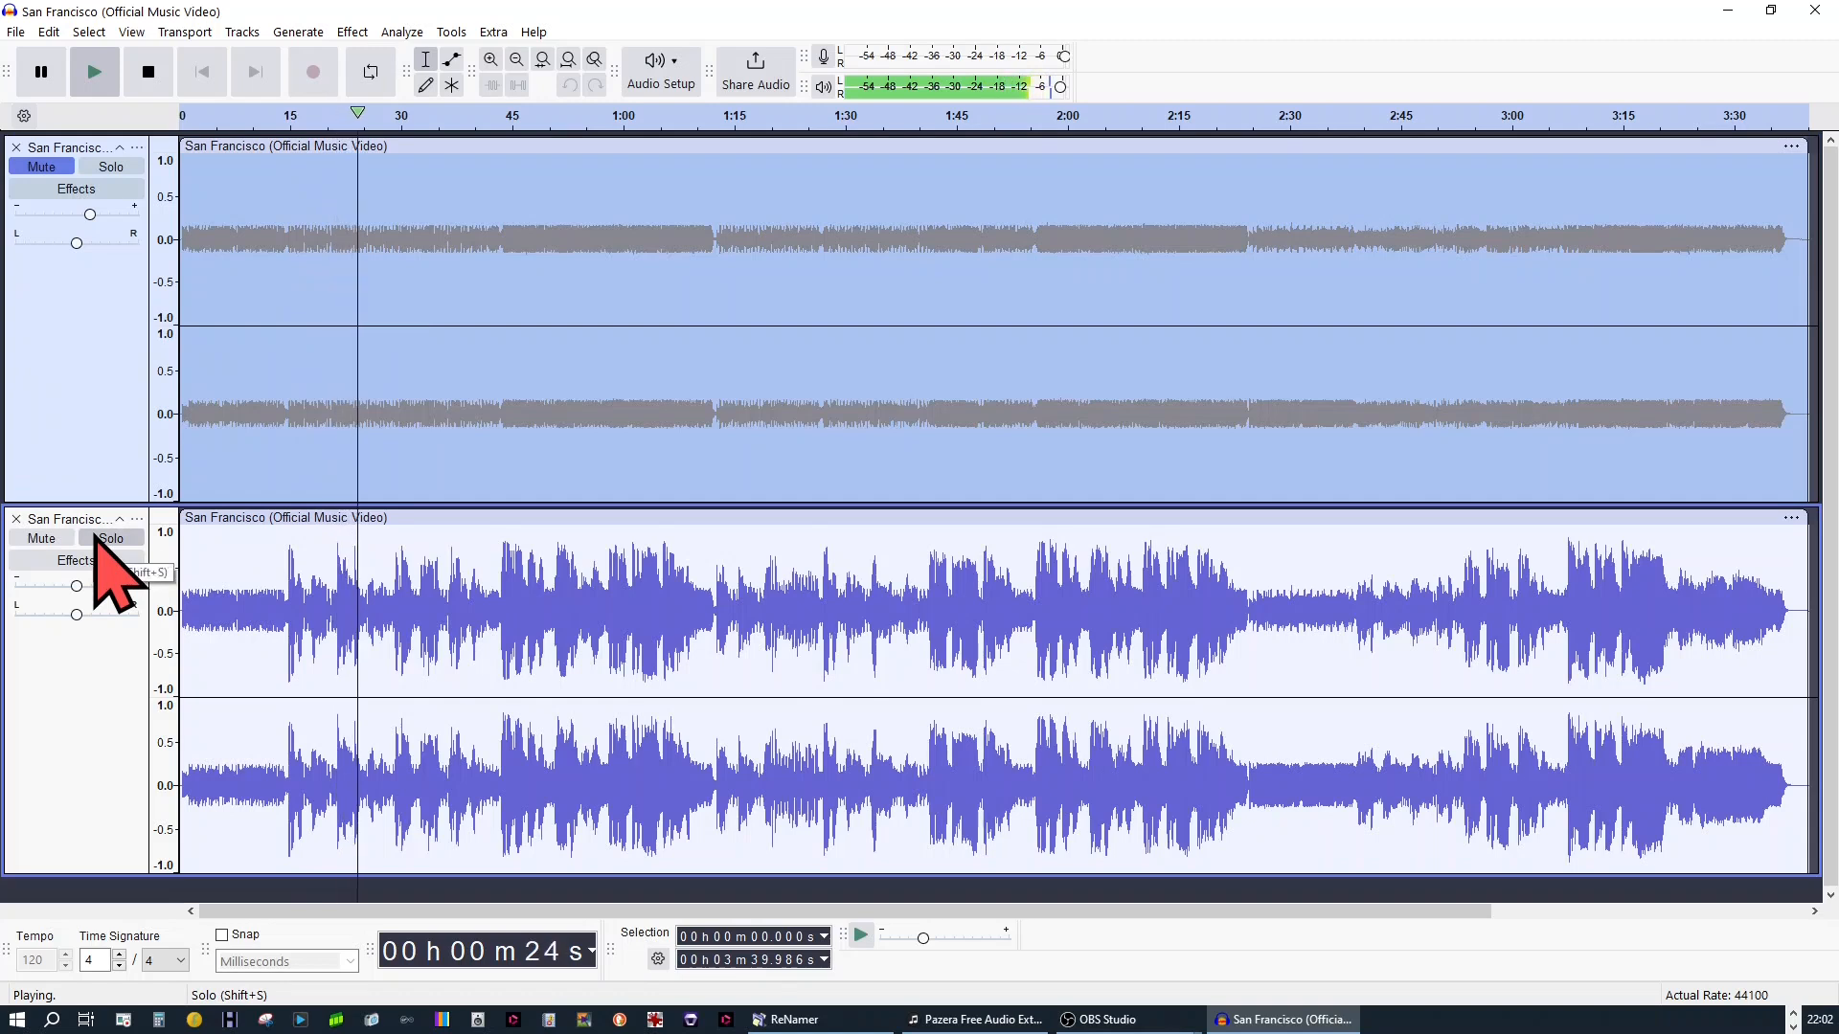
Switch solo back to the original San Francisco track, pause playback and delete the processed track
{"action": "left_click", "coordinate": [124, 169]}
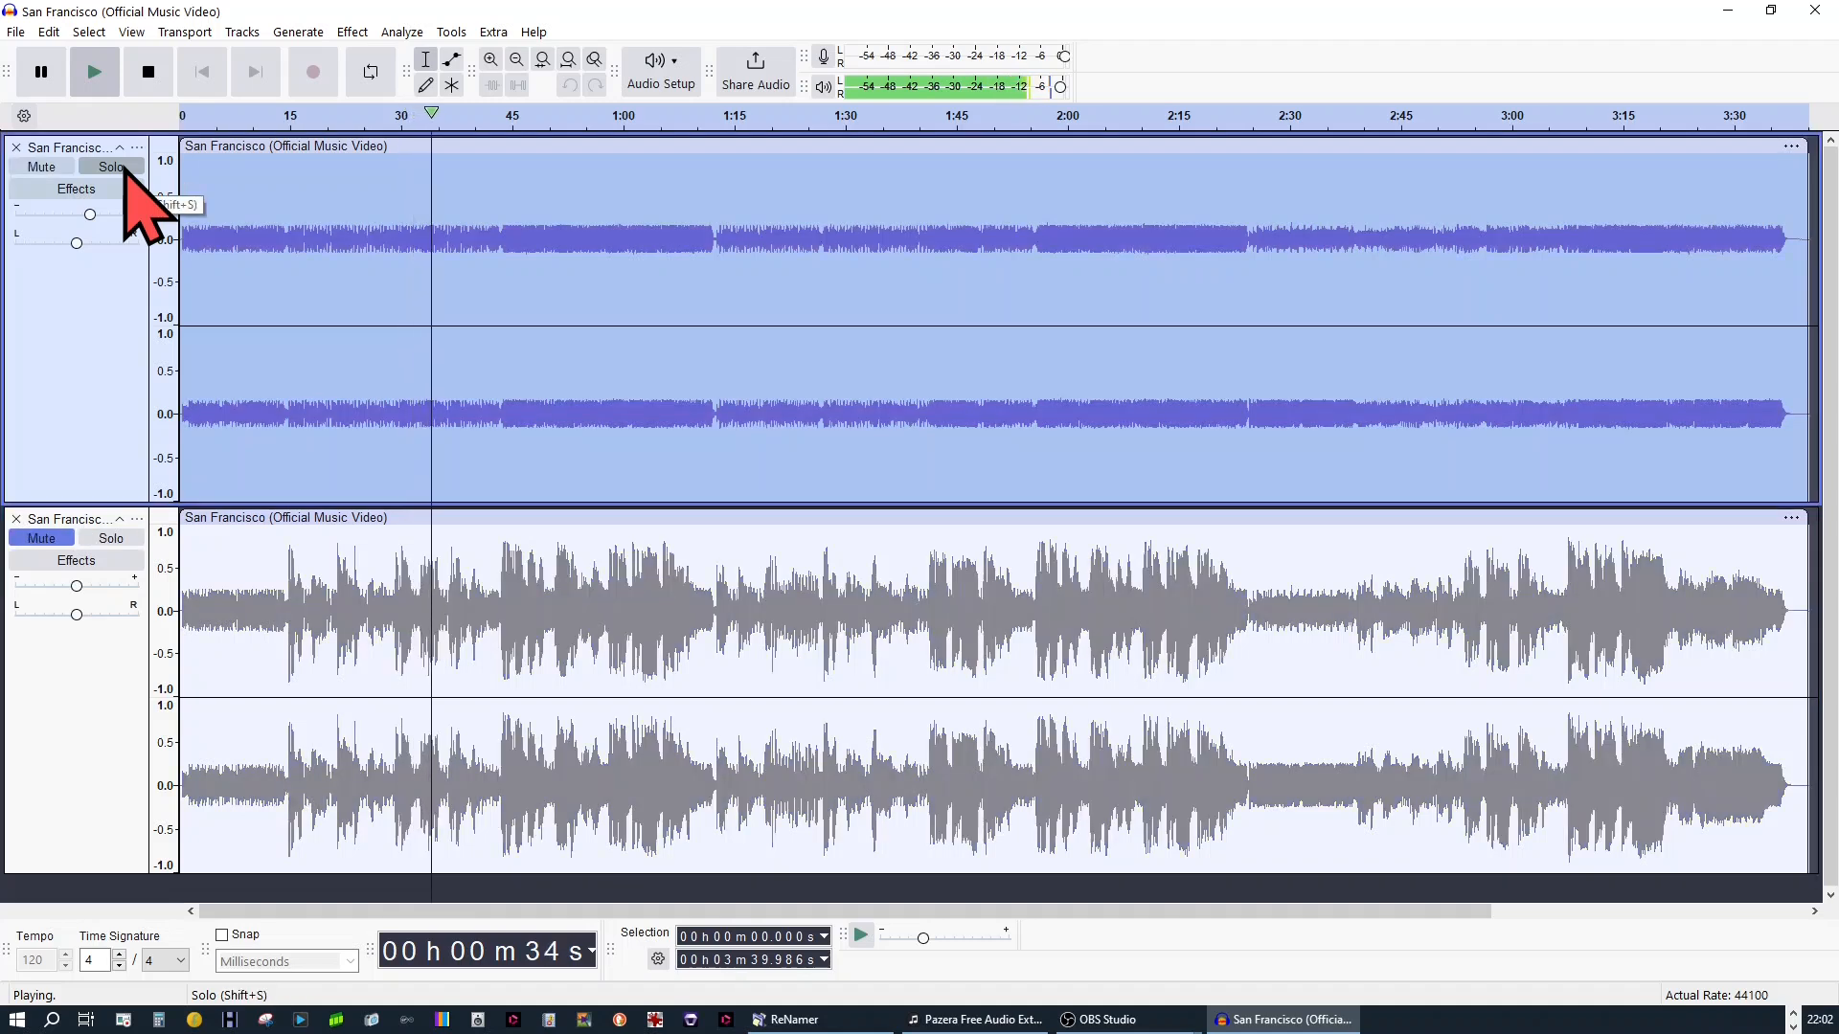
{"action": "left_click", "coordinate": [41, 72]}
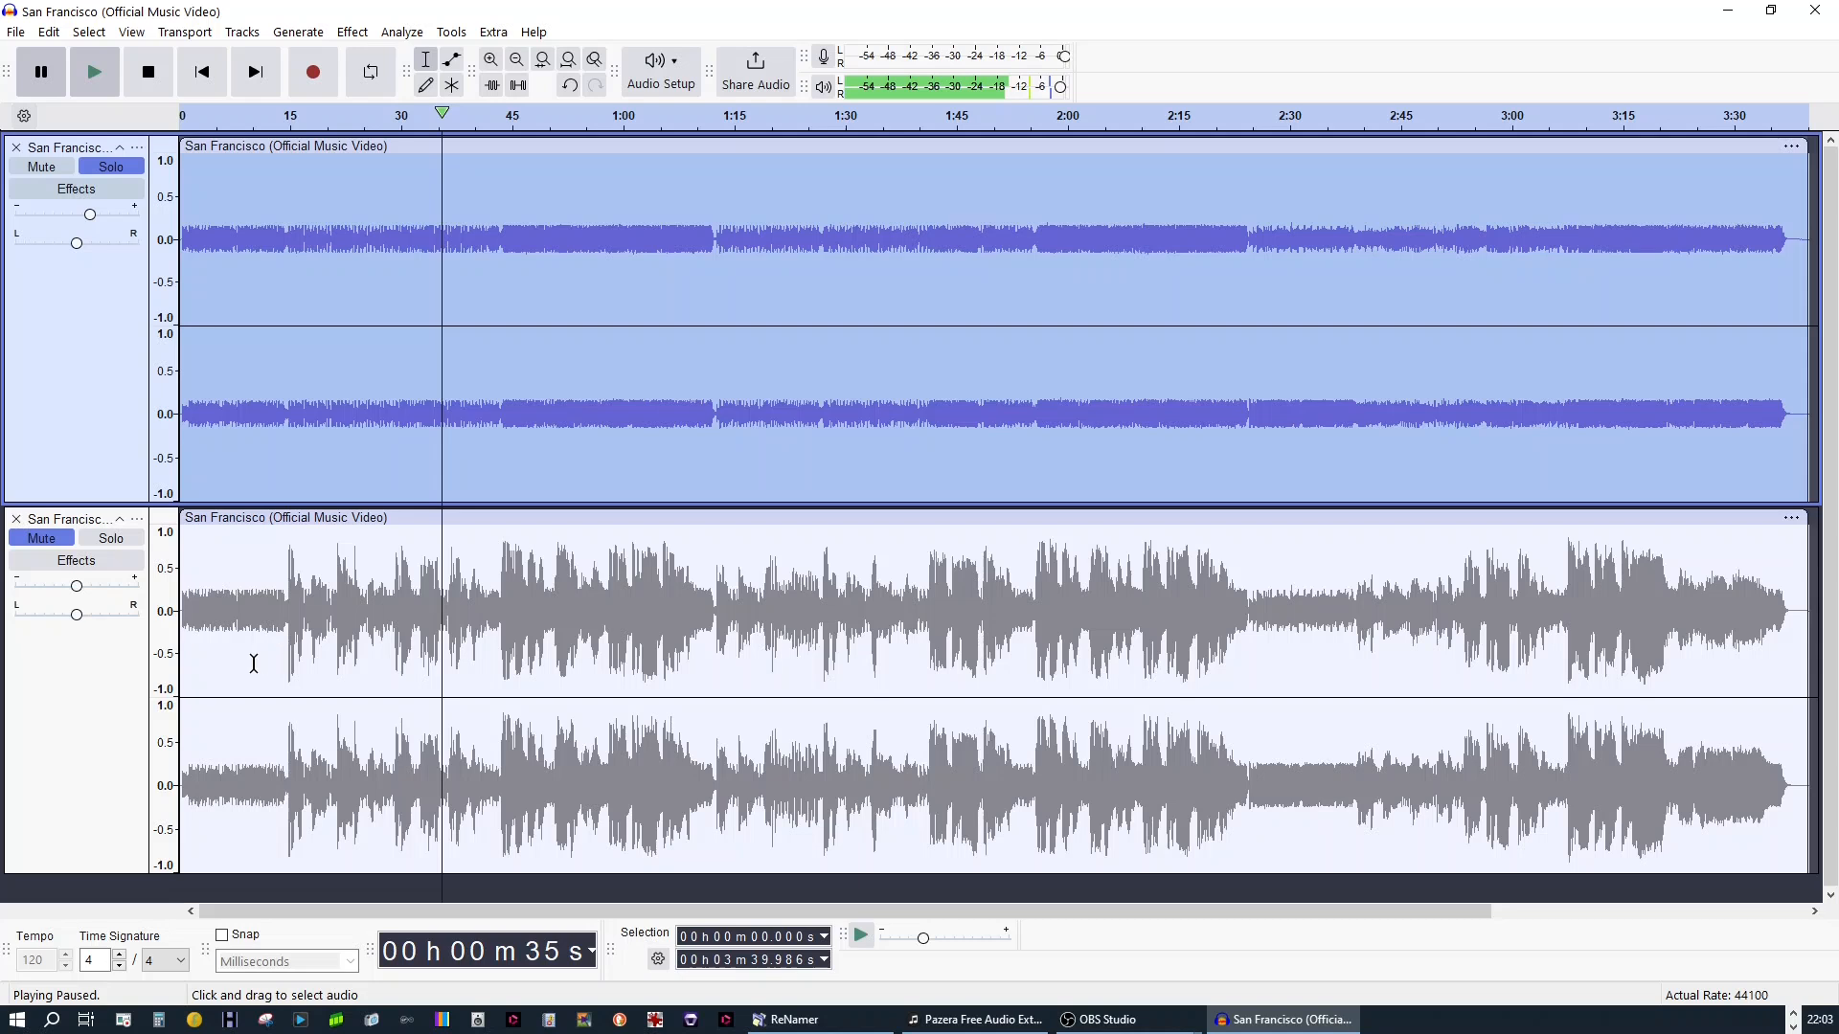
{"action": "left_click", "coordinate": [16, 521]}
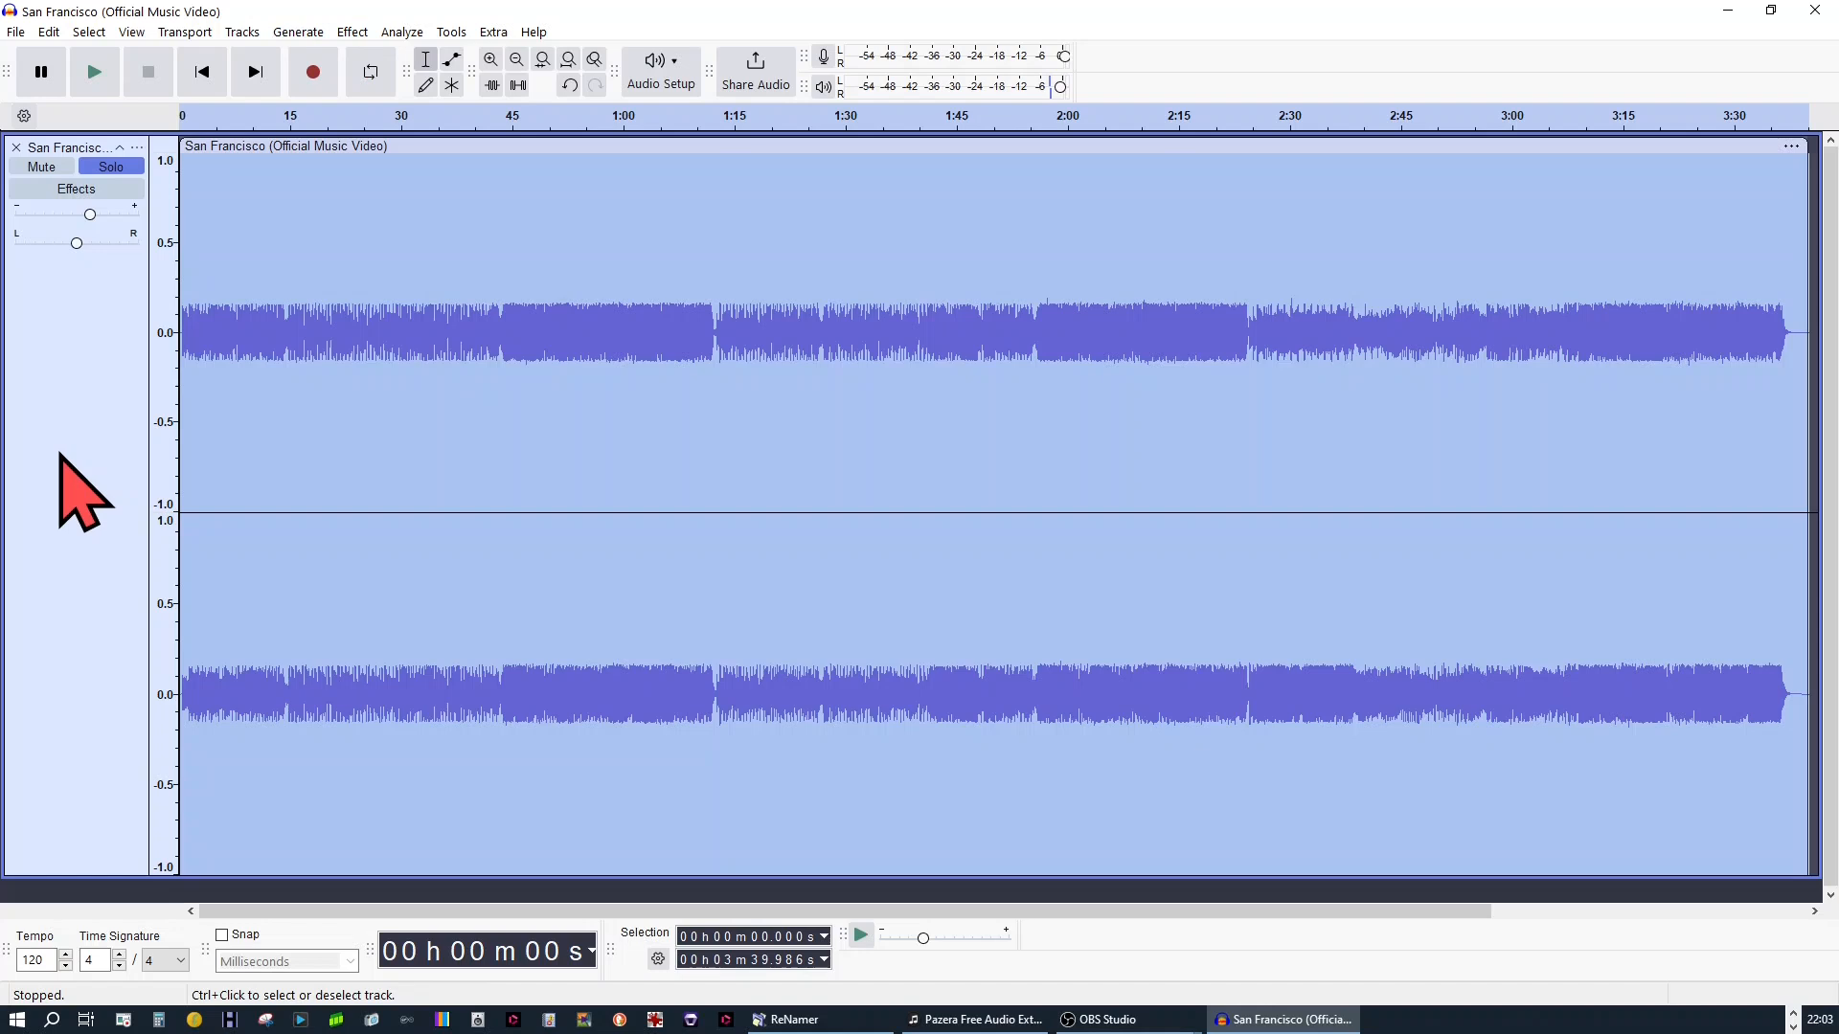
Apply OpenVINO Music Separation to the San Francisco track in (2 Stem) Instrumental, Vocals mode with the GPU as inference device
{"action": "left_click", "coordinate": [362, 32]}
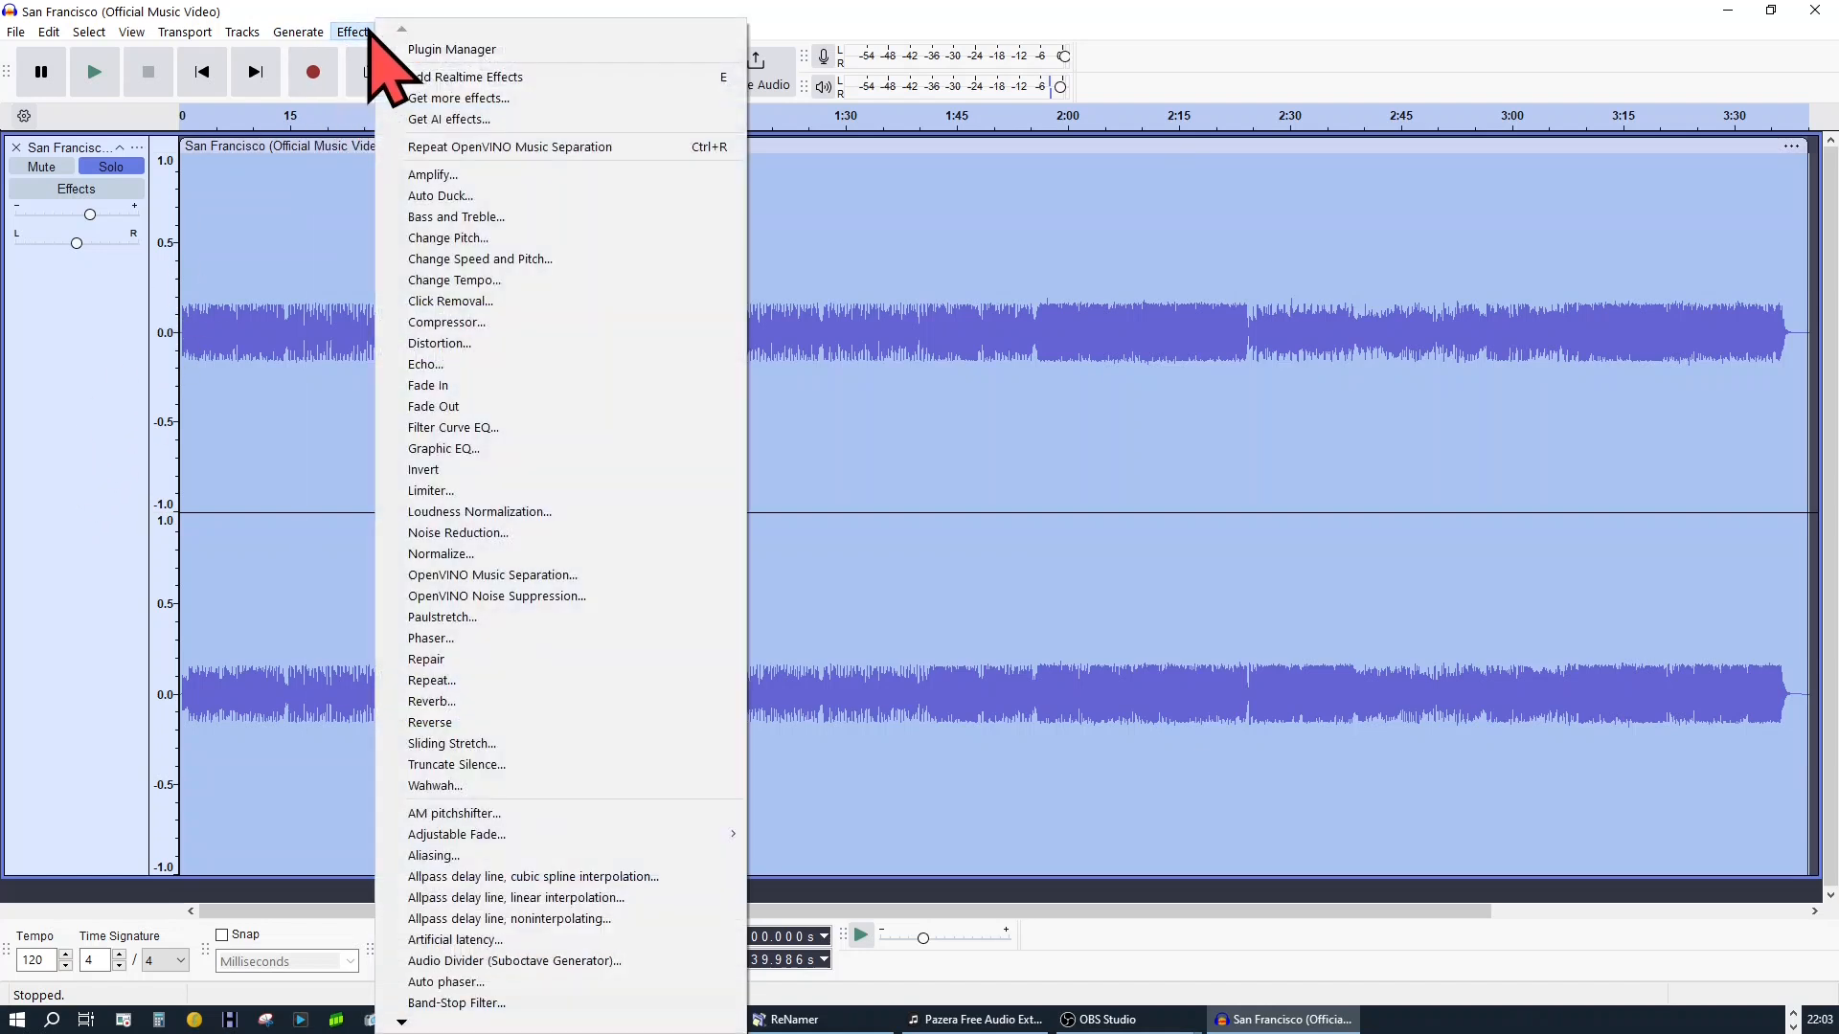
{"action": "left_click", "coordinate": [543, 577]}
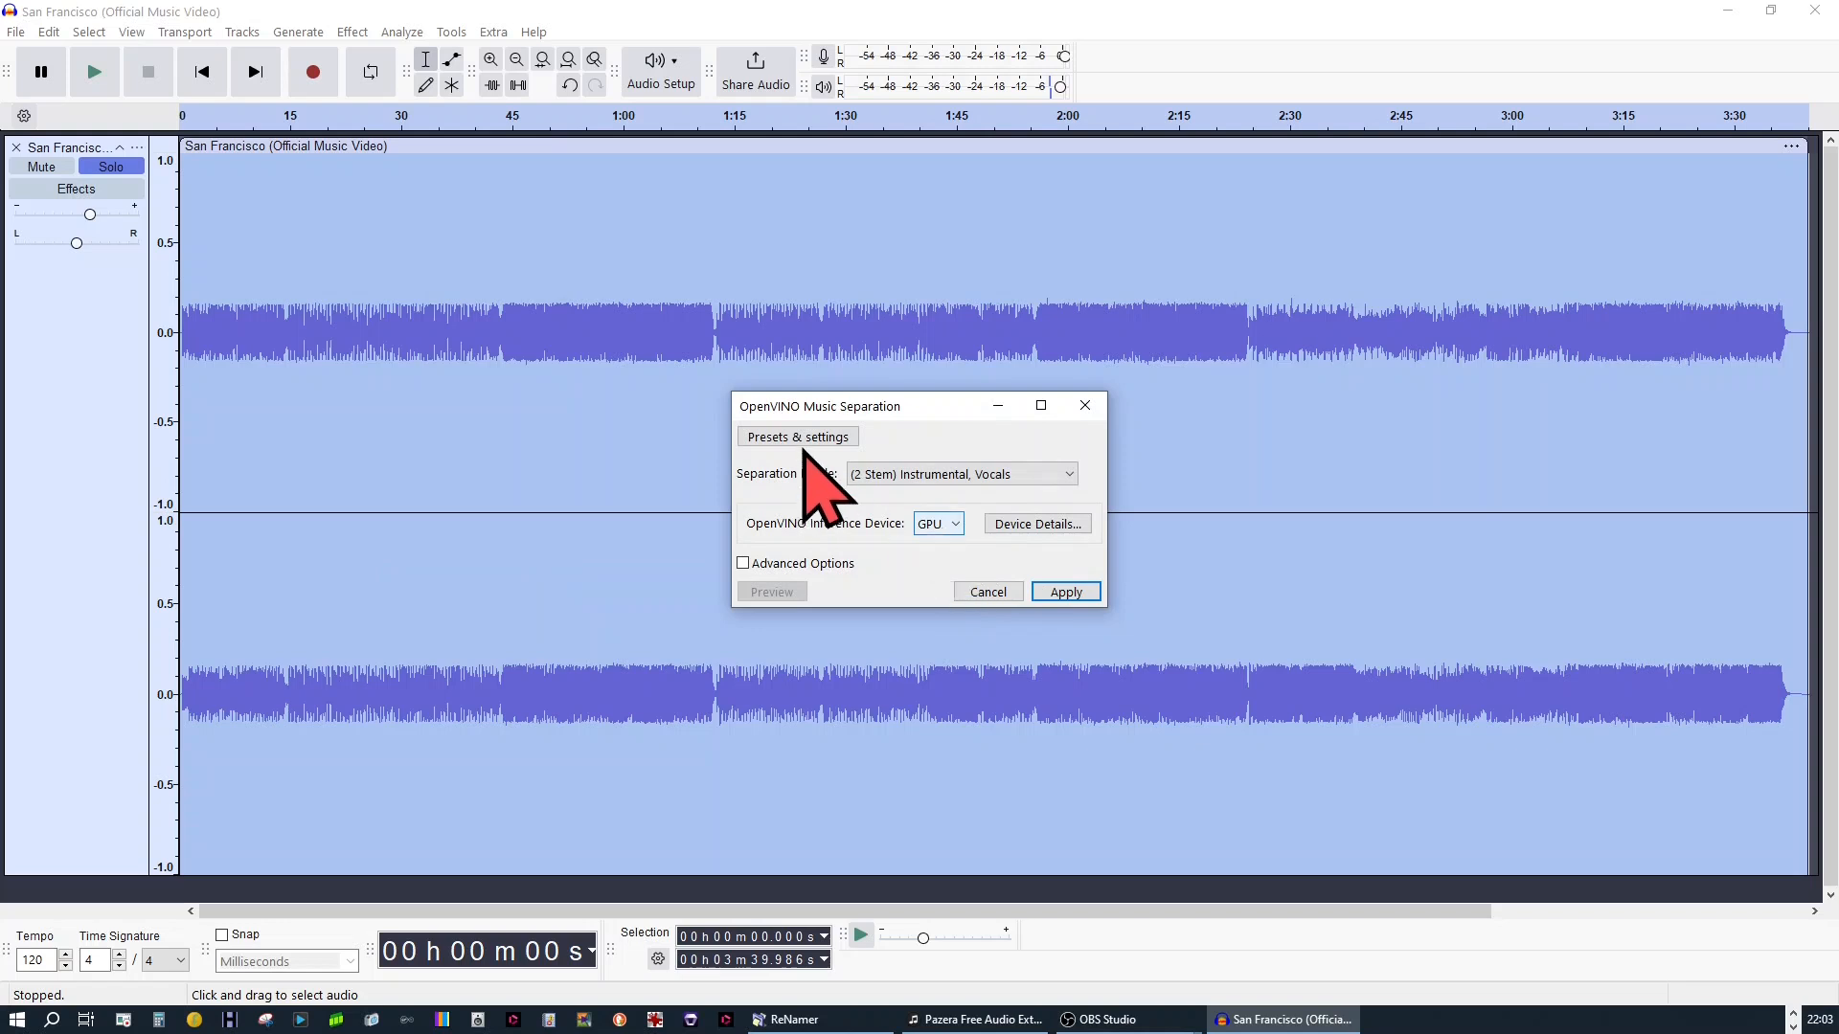
{"action": "left_click", "coordinate": [1070, 594]}
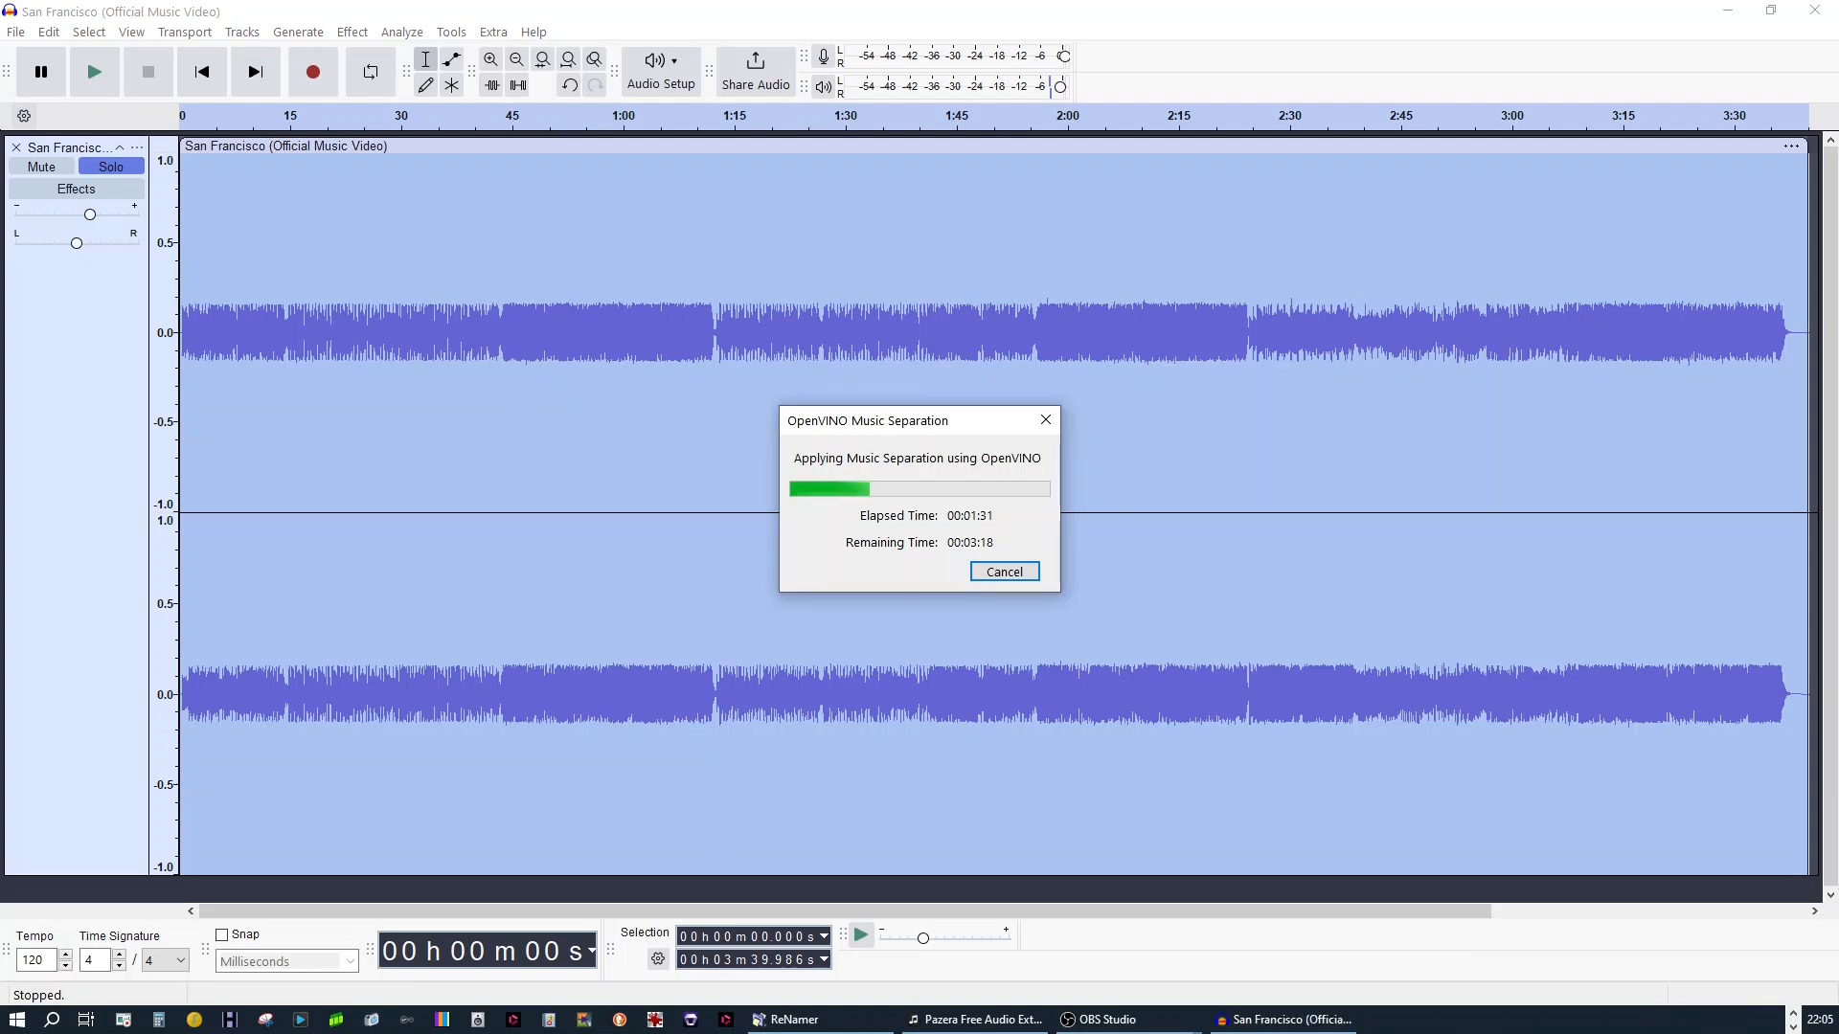
Switch to Task Manager, expand the Audacity entry and examine the GPU performance graphs in an enlarged window while the separation runs
{"action": "key", "text": "ctrl+shift+Escape"}
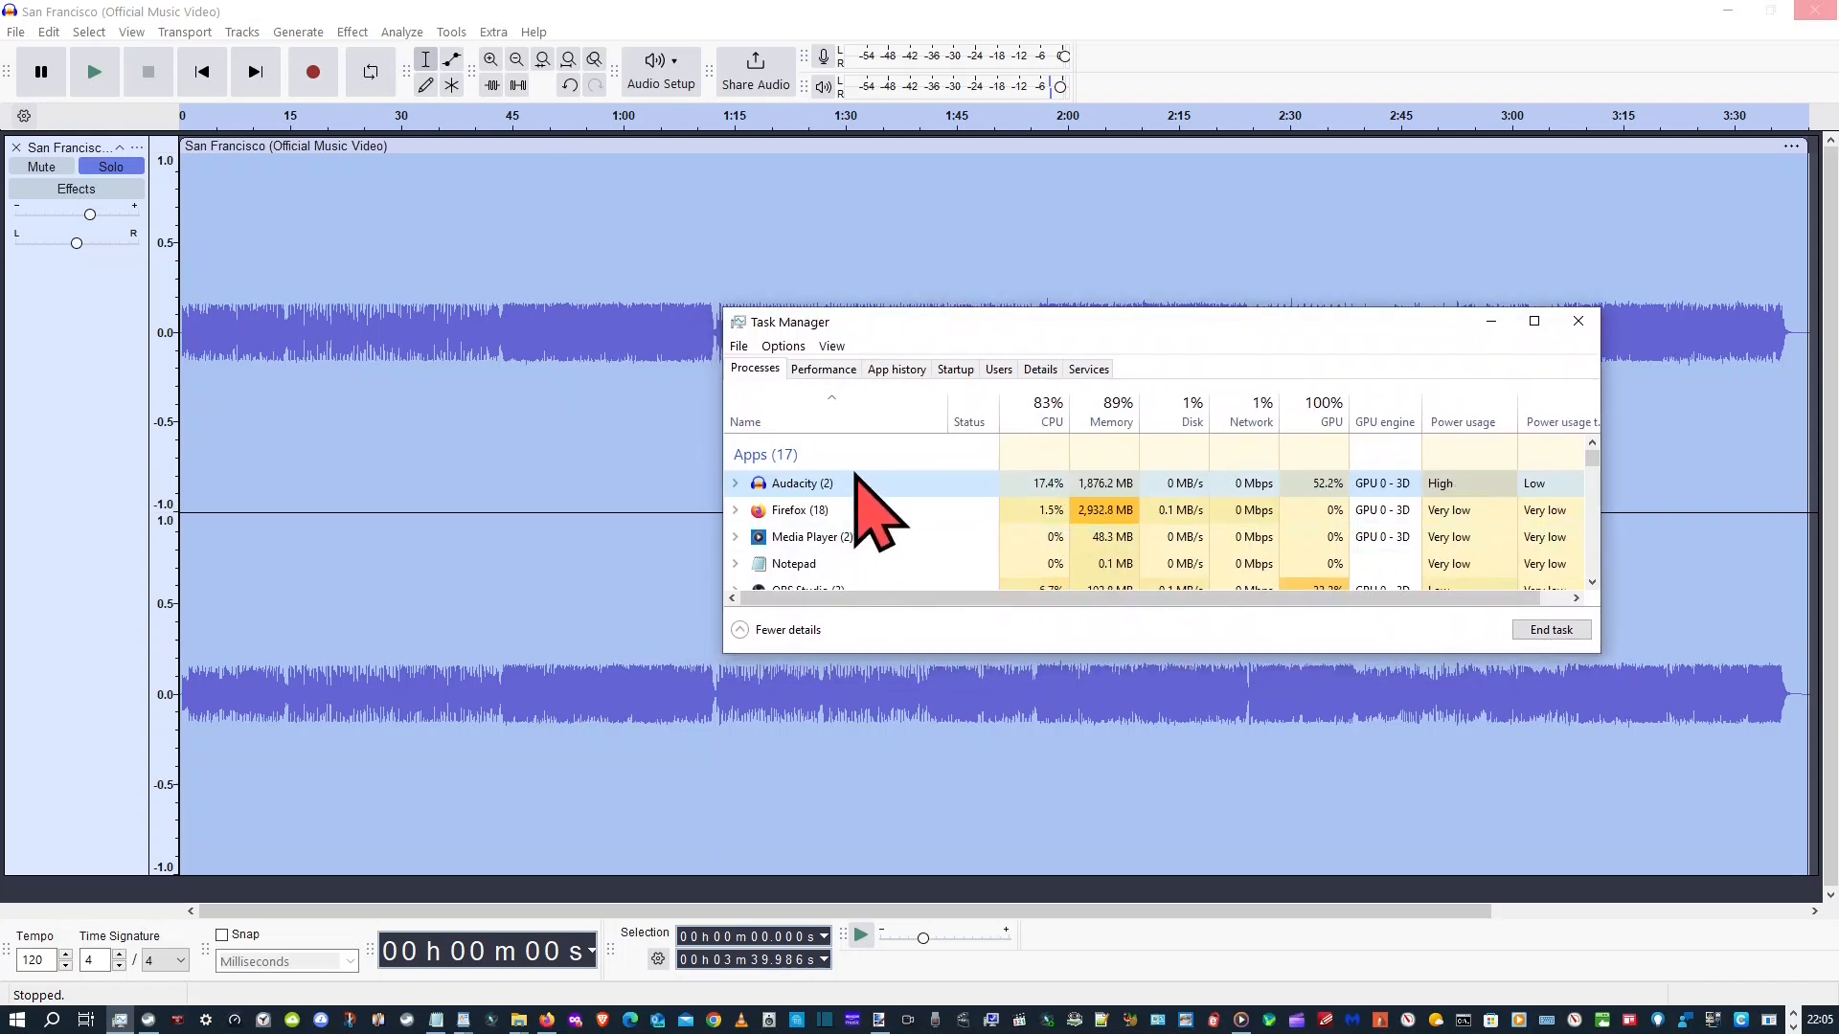
{"action": "left_click", "coordinate": [736, 483]}
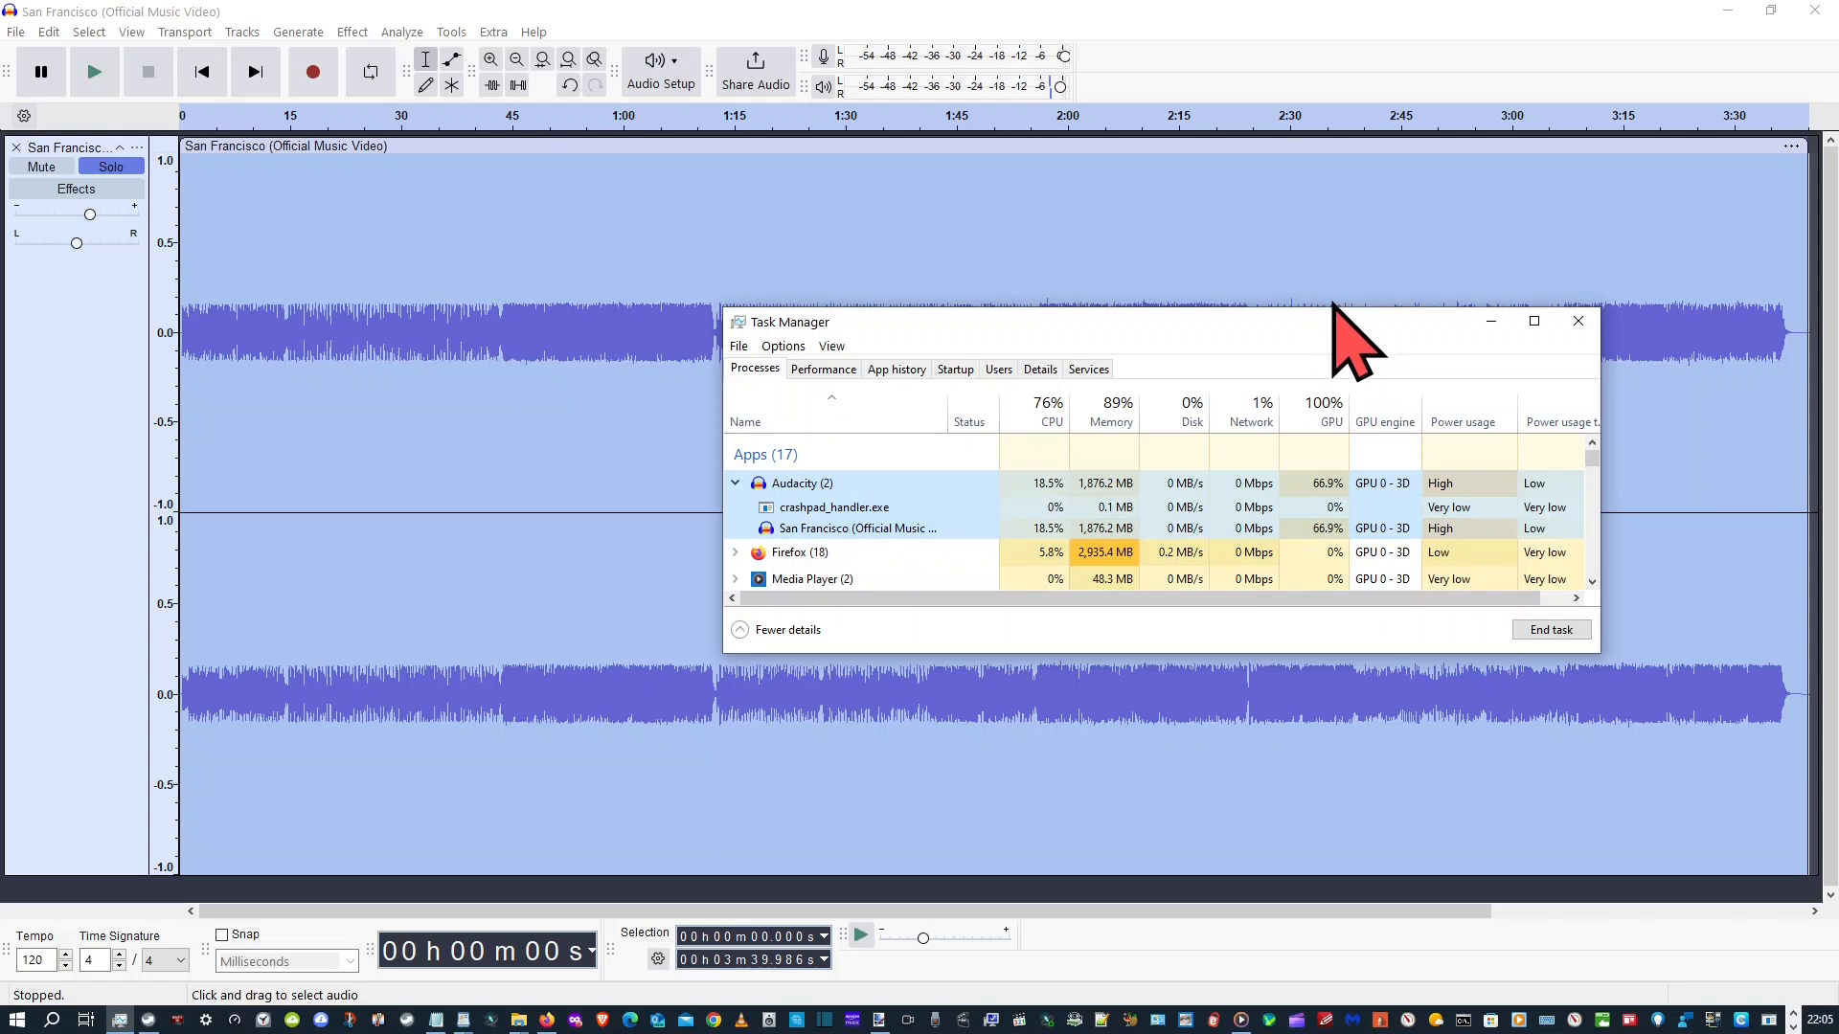
{"action": "left_click_drag", "start_coordinate": [1327, 309], "coordinate": [1379, 125]}
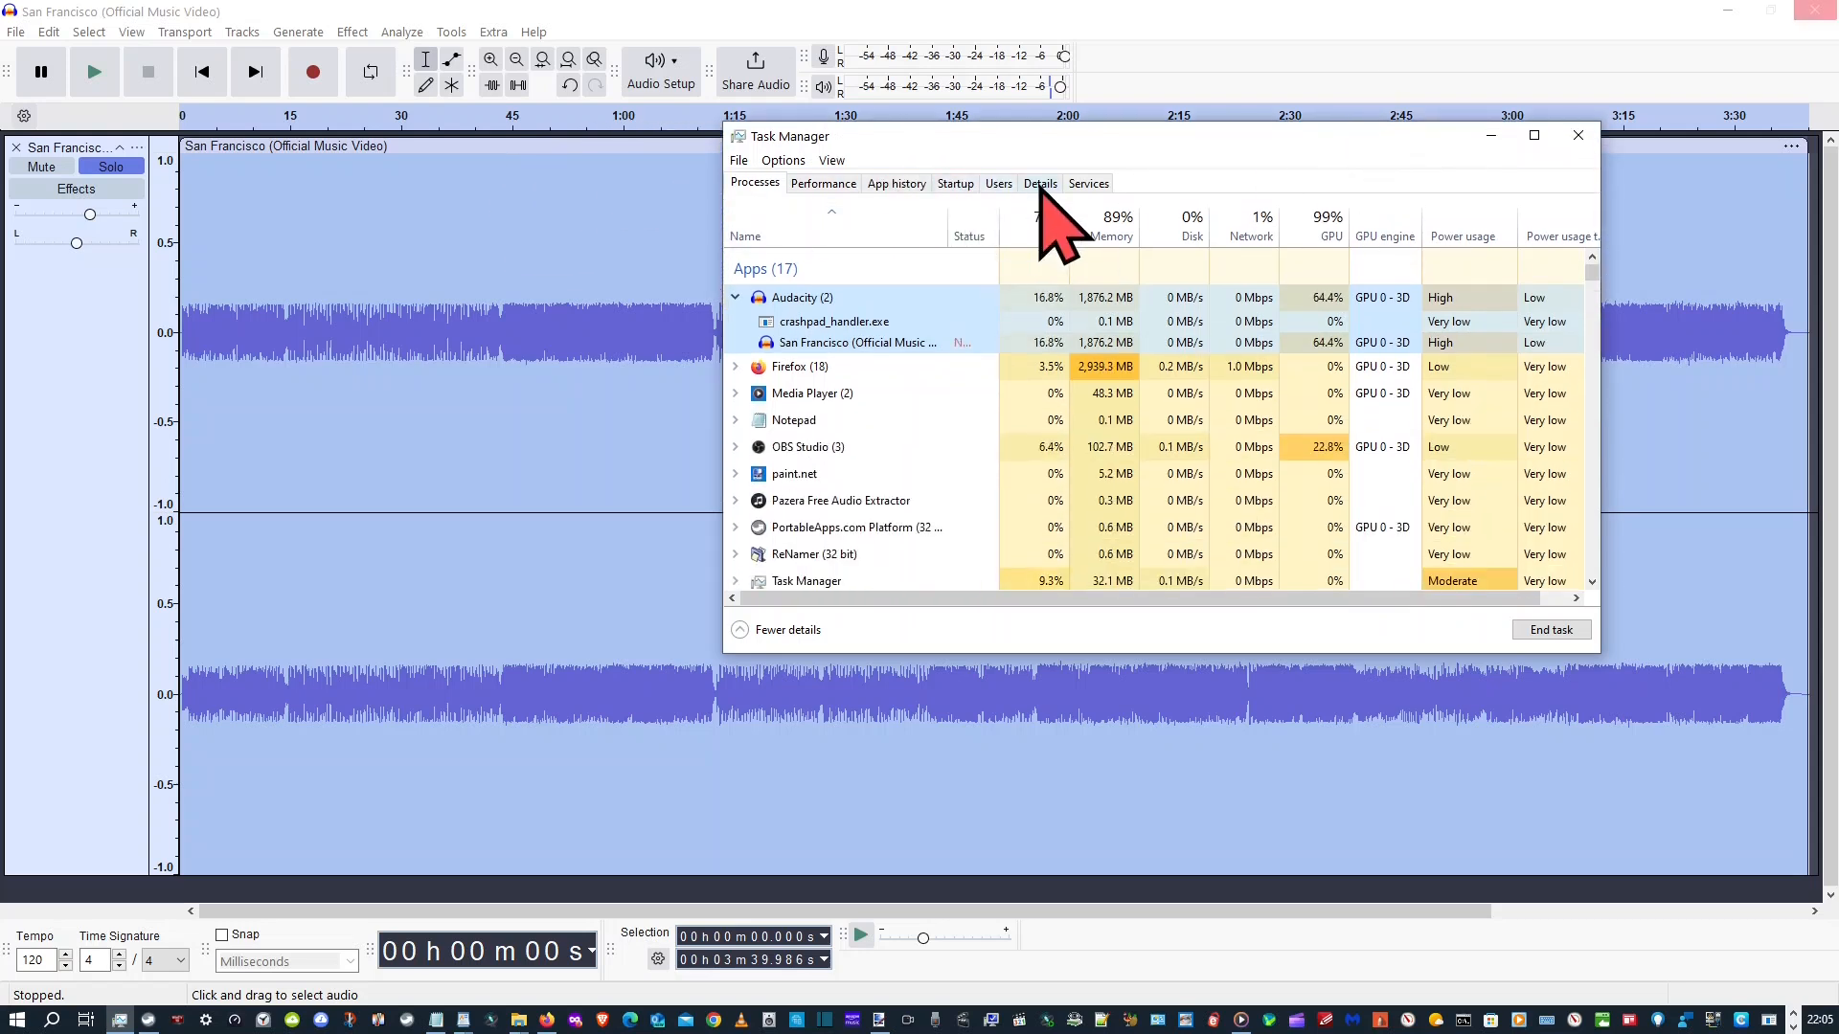
{"action": "left_click", "coordinate": [823, 183]}
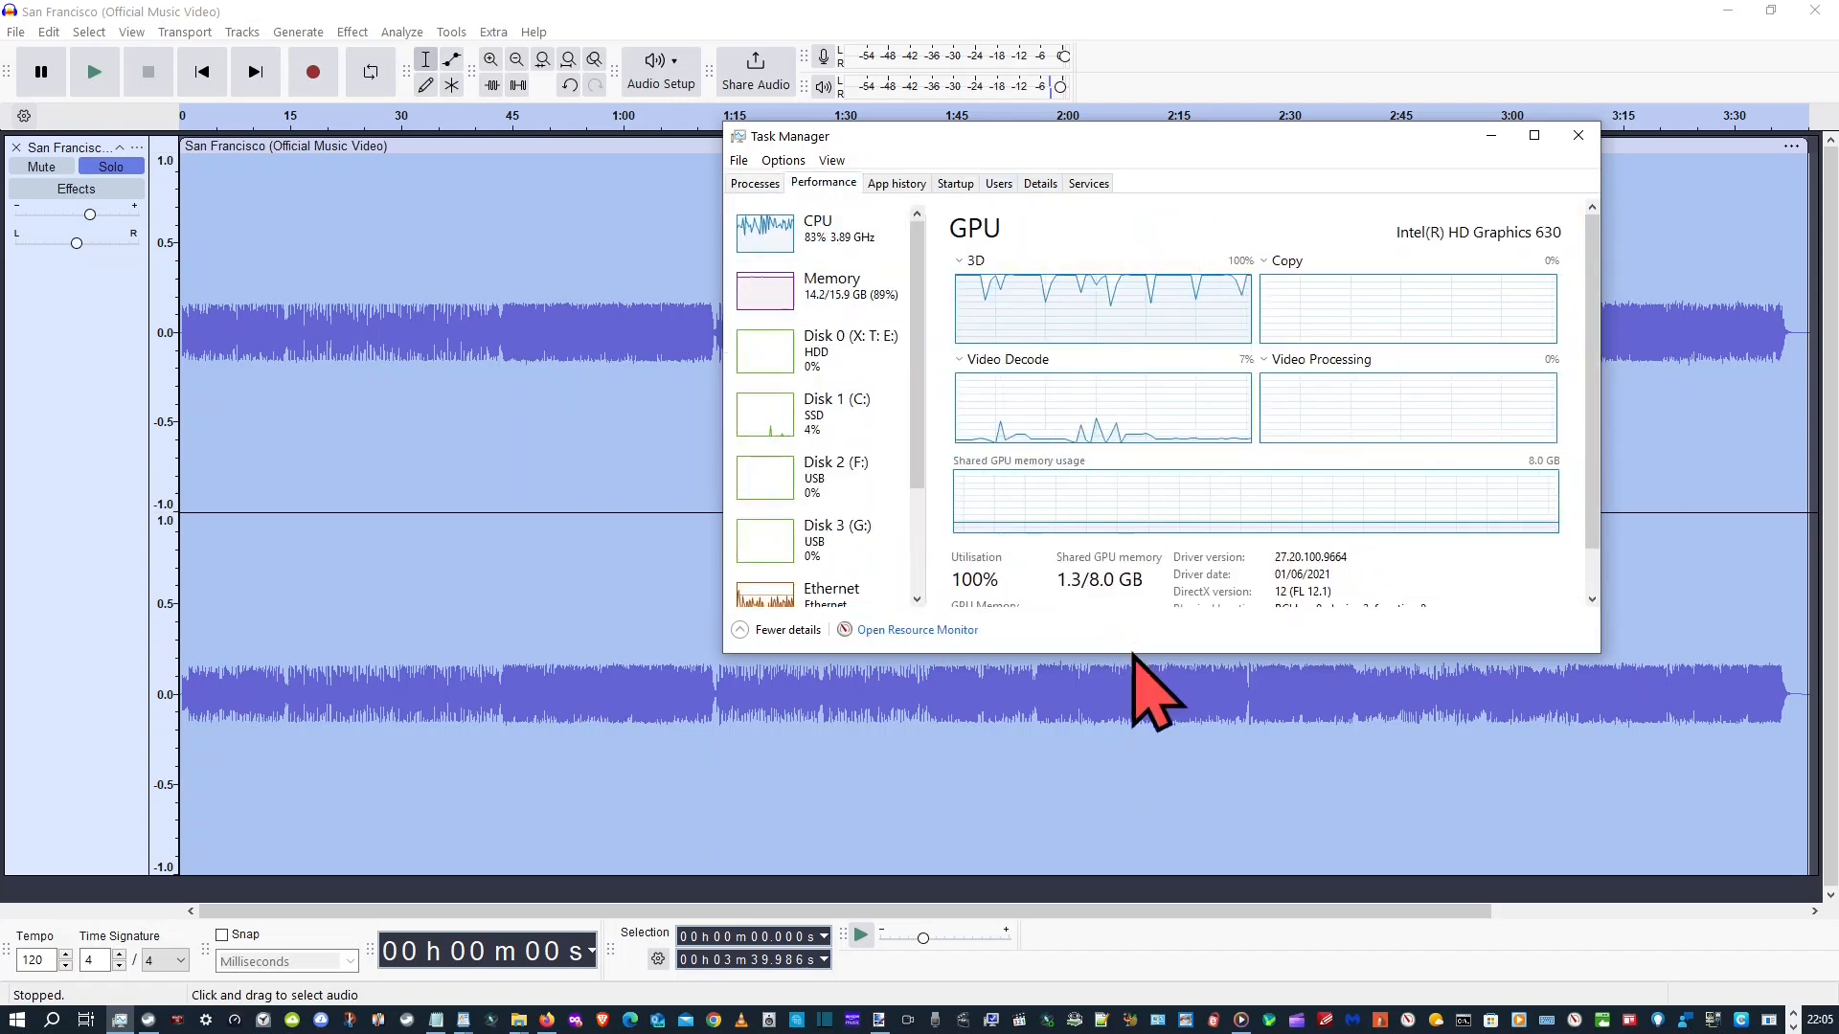
{"action": "left_click_drag", "start_coordinate": [1154, 656], "coordinate": [1164, 759]}
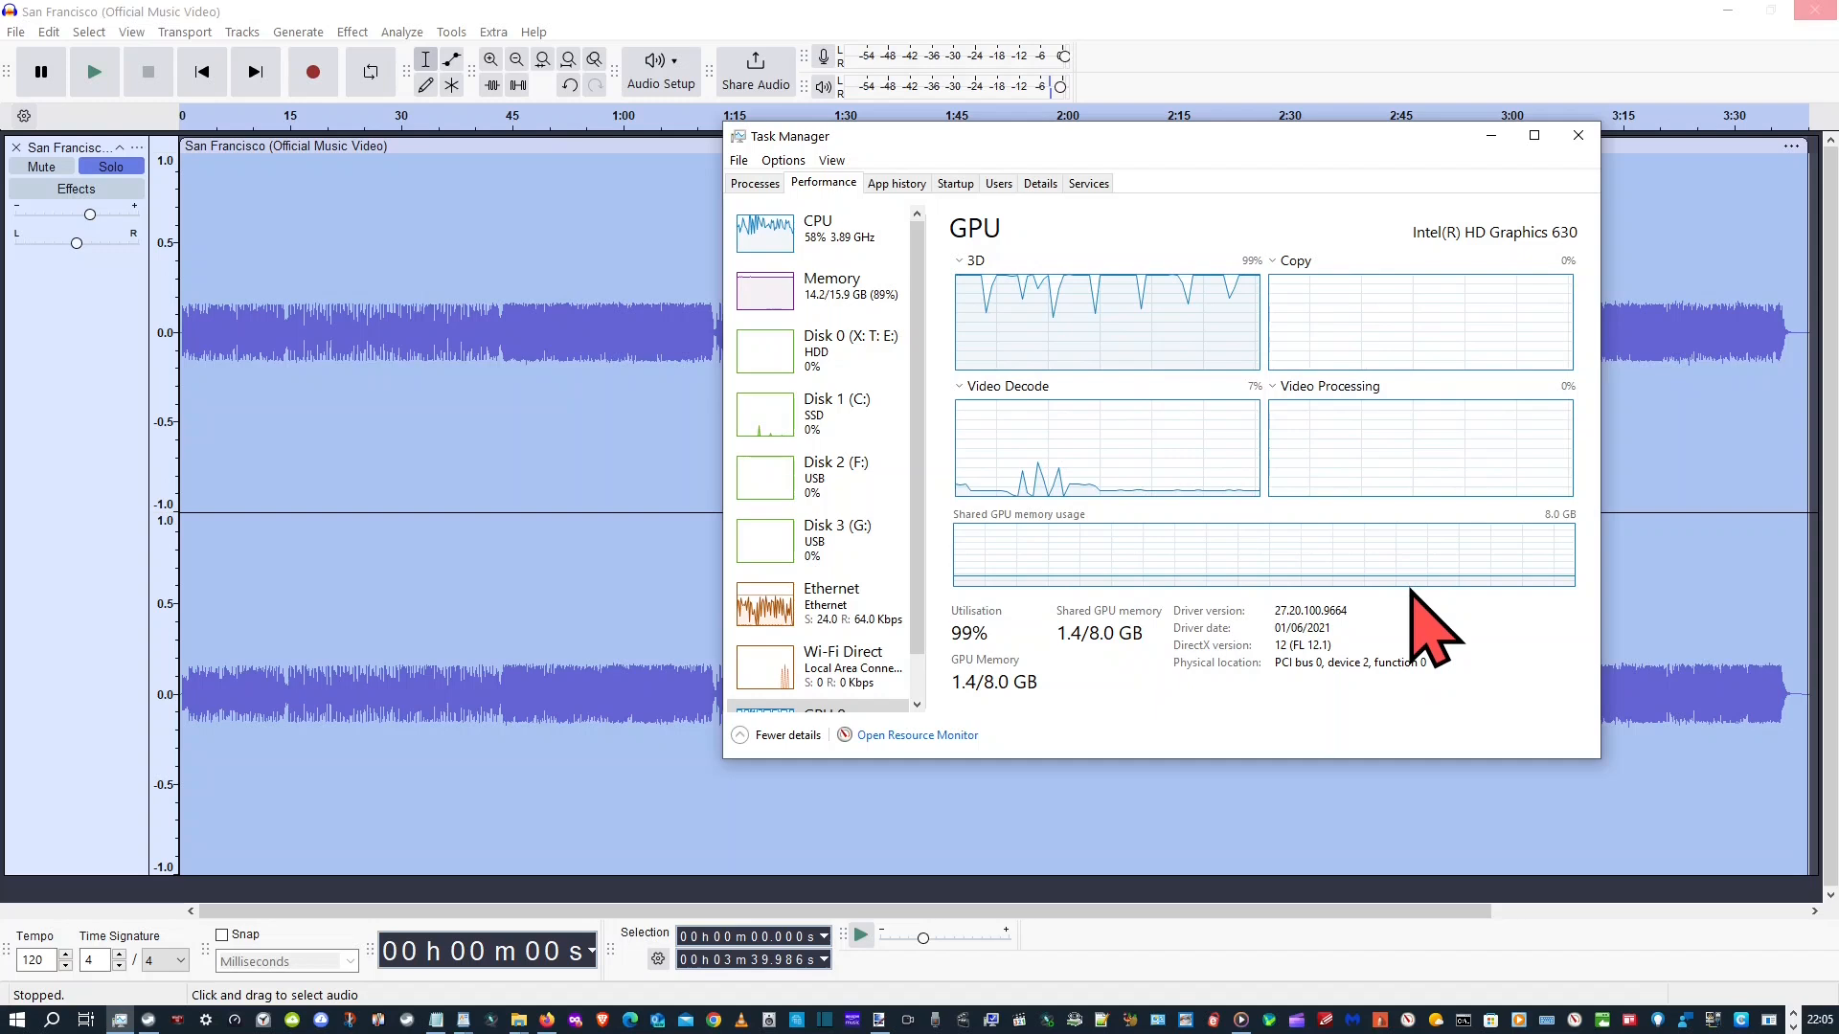
{"action": "left_click_drag", "start_coordinate": [1408, 149], "coordinate": [0, 229]}
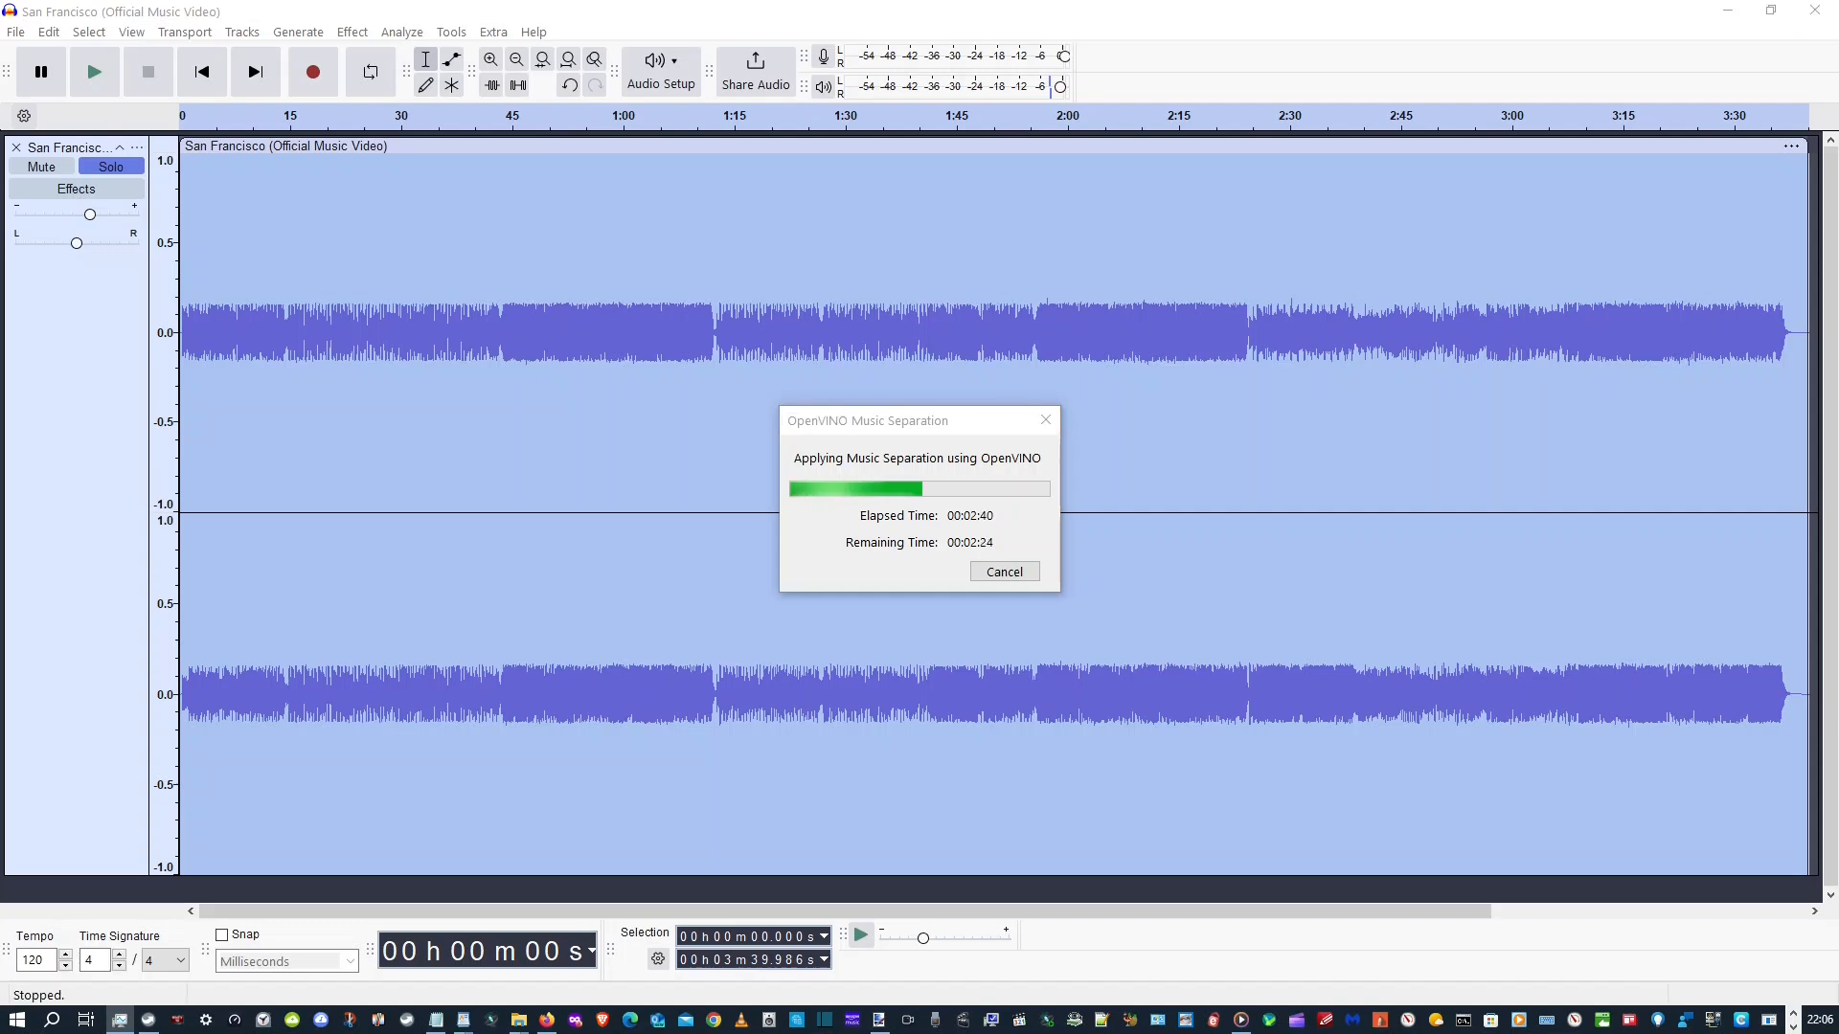
{"action": "left_click_drag", "start_coordinate": [0, 501], "coordinate": [1398, 225]}
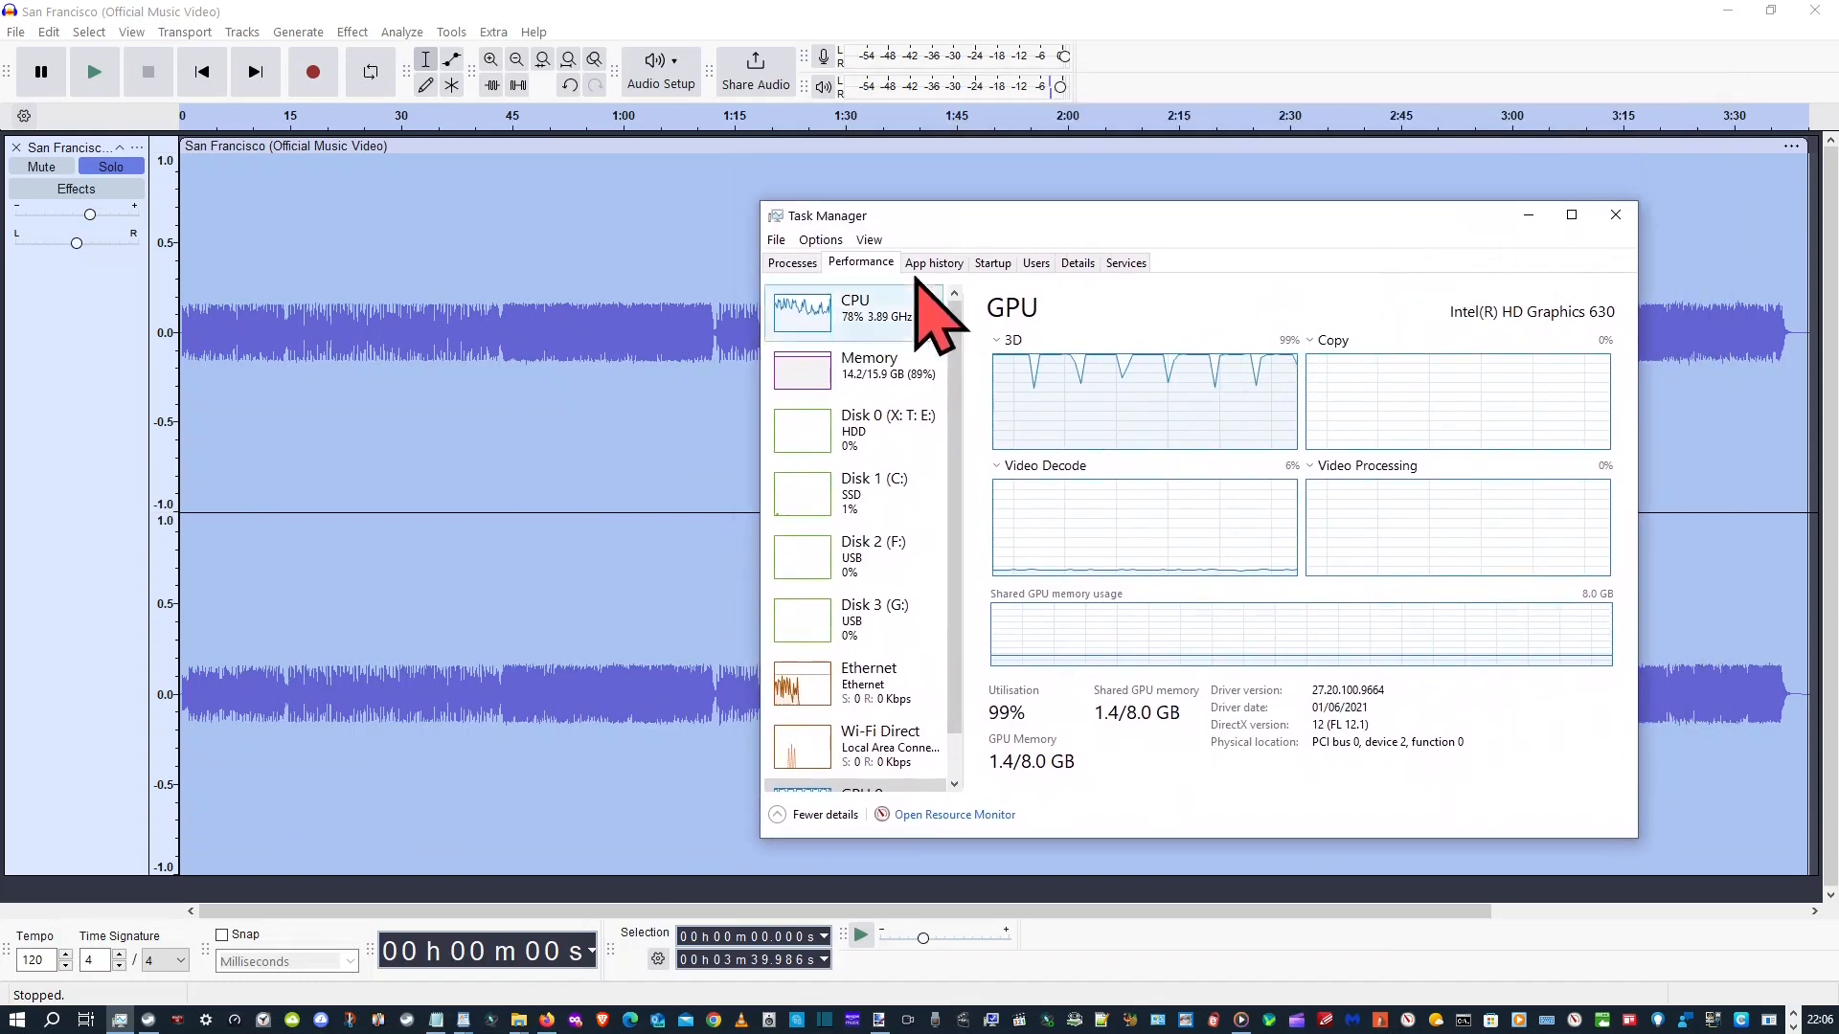
Locate Audacity.exe in the process details from its expanded Audacity entry and view its priority options
{"action": "left_click", "coordinate": [780, 263]}
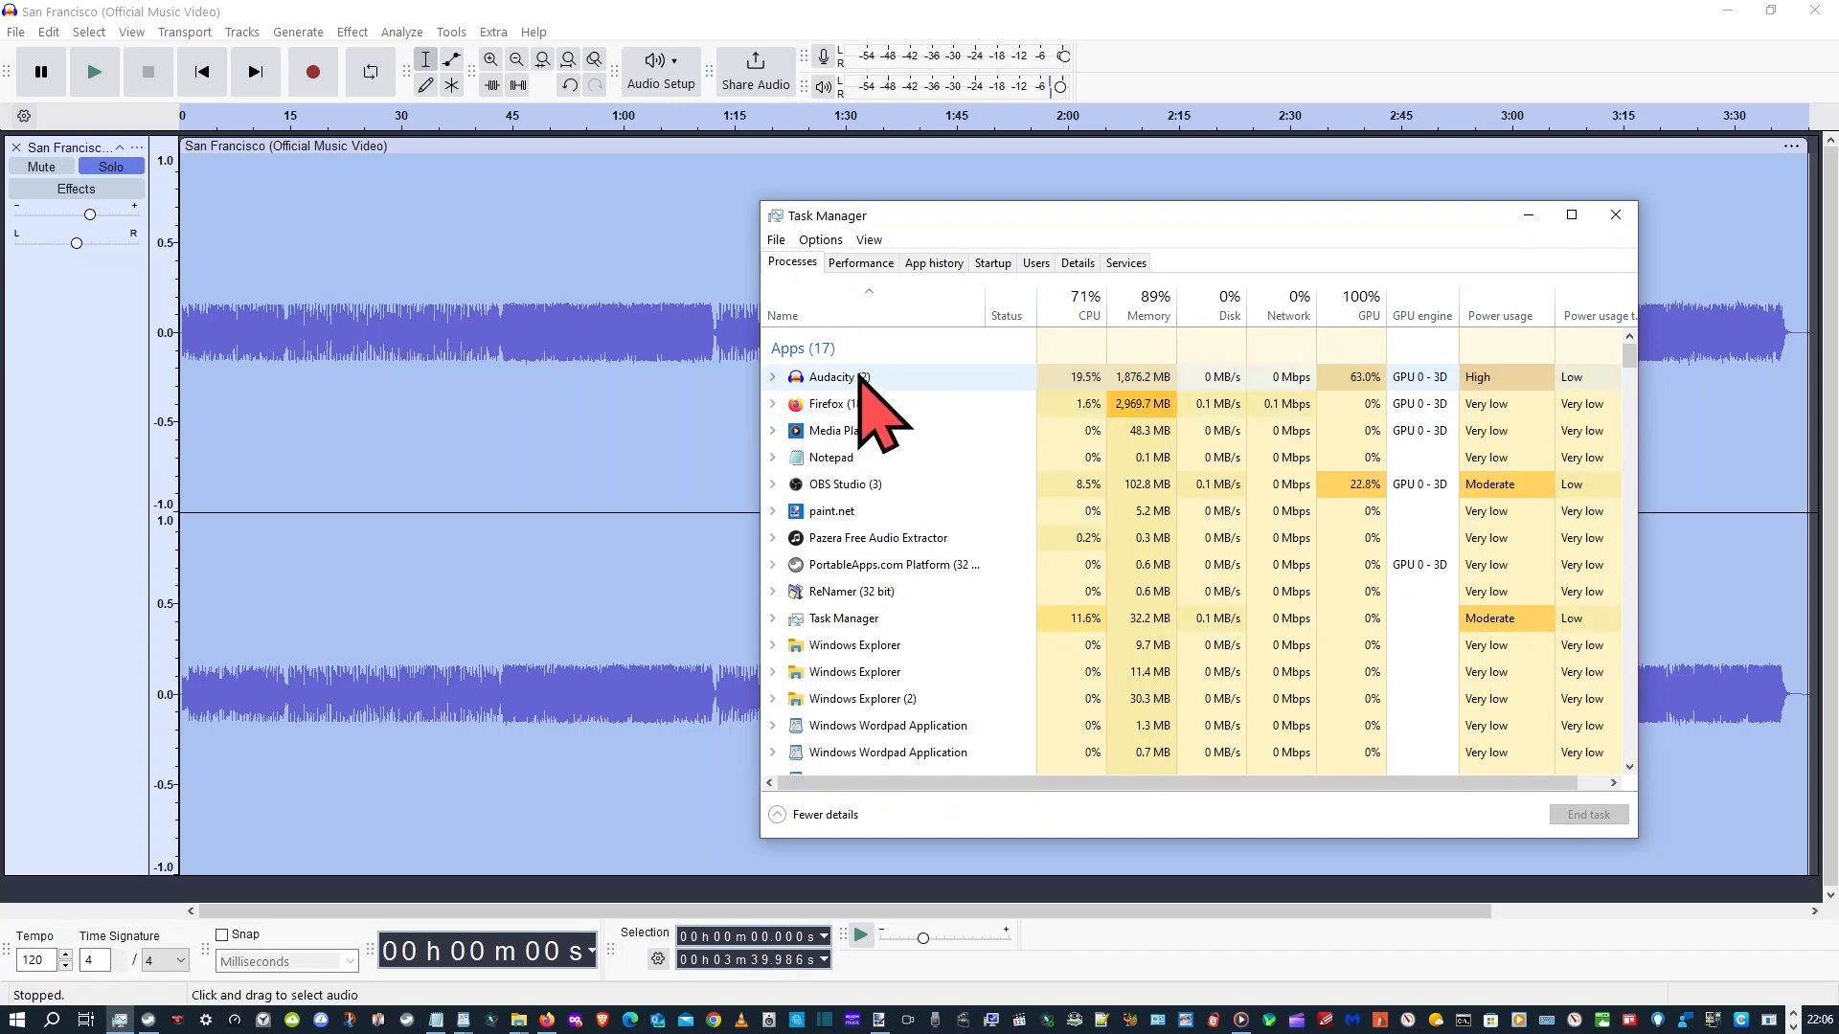
{"action": "right_click", "coordinate": [850, 377]}
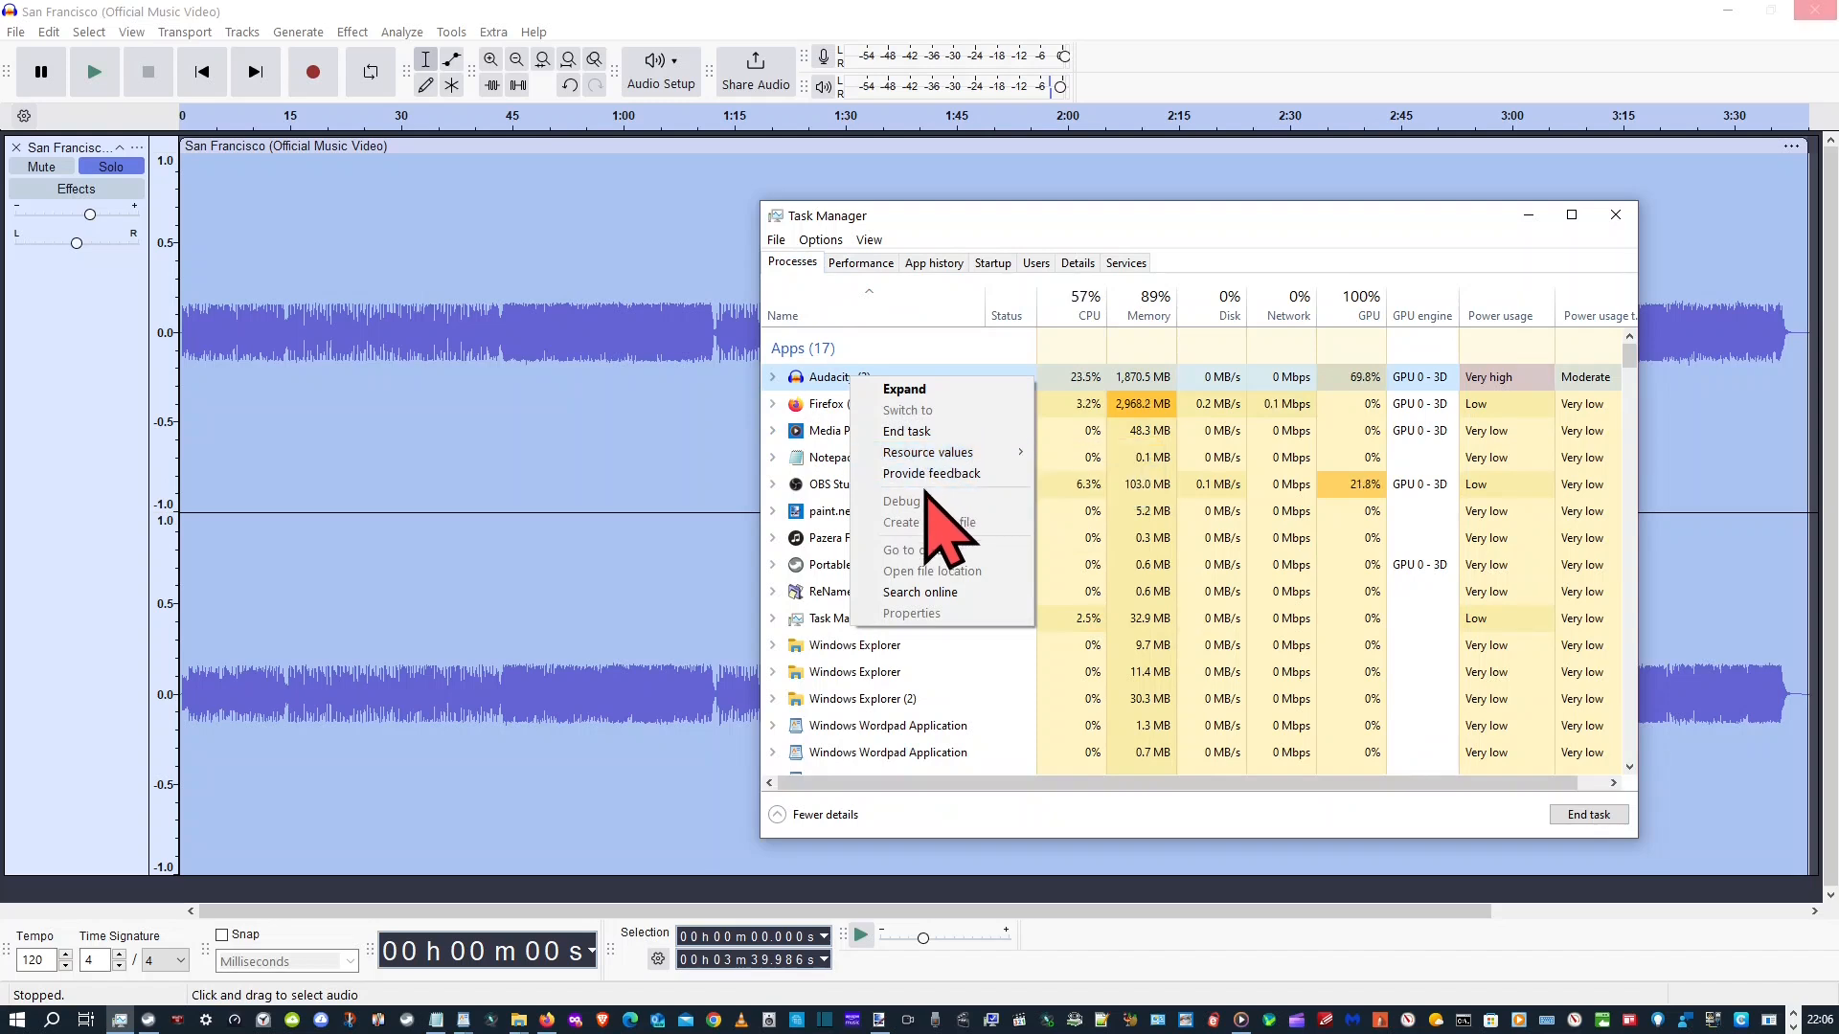
{"action": "left_click", "coordinate": [773, 377]}
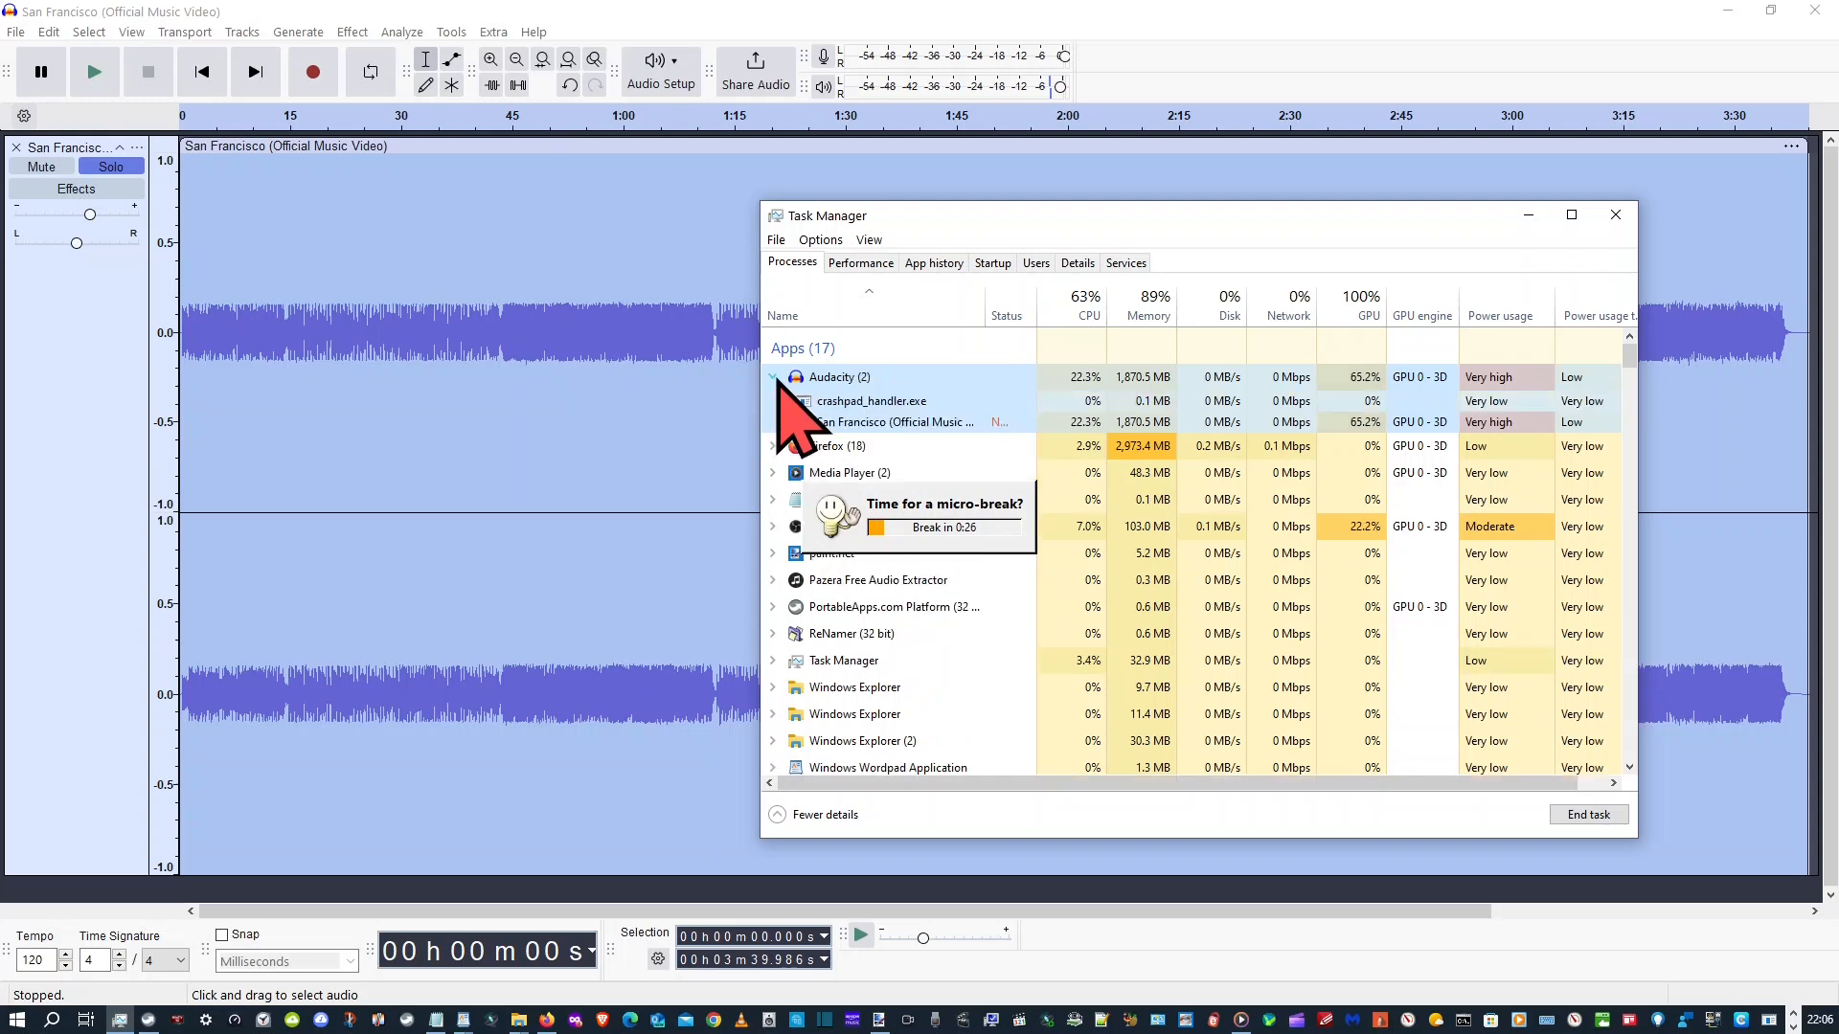
{"action": "right_click", "coordinate": [860, 425]}
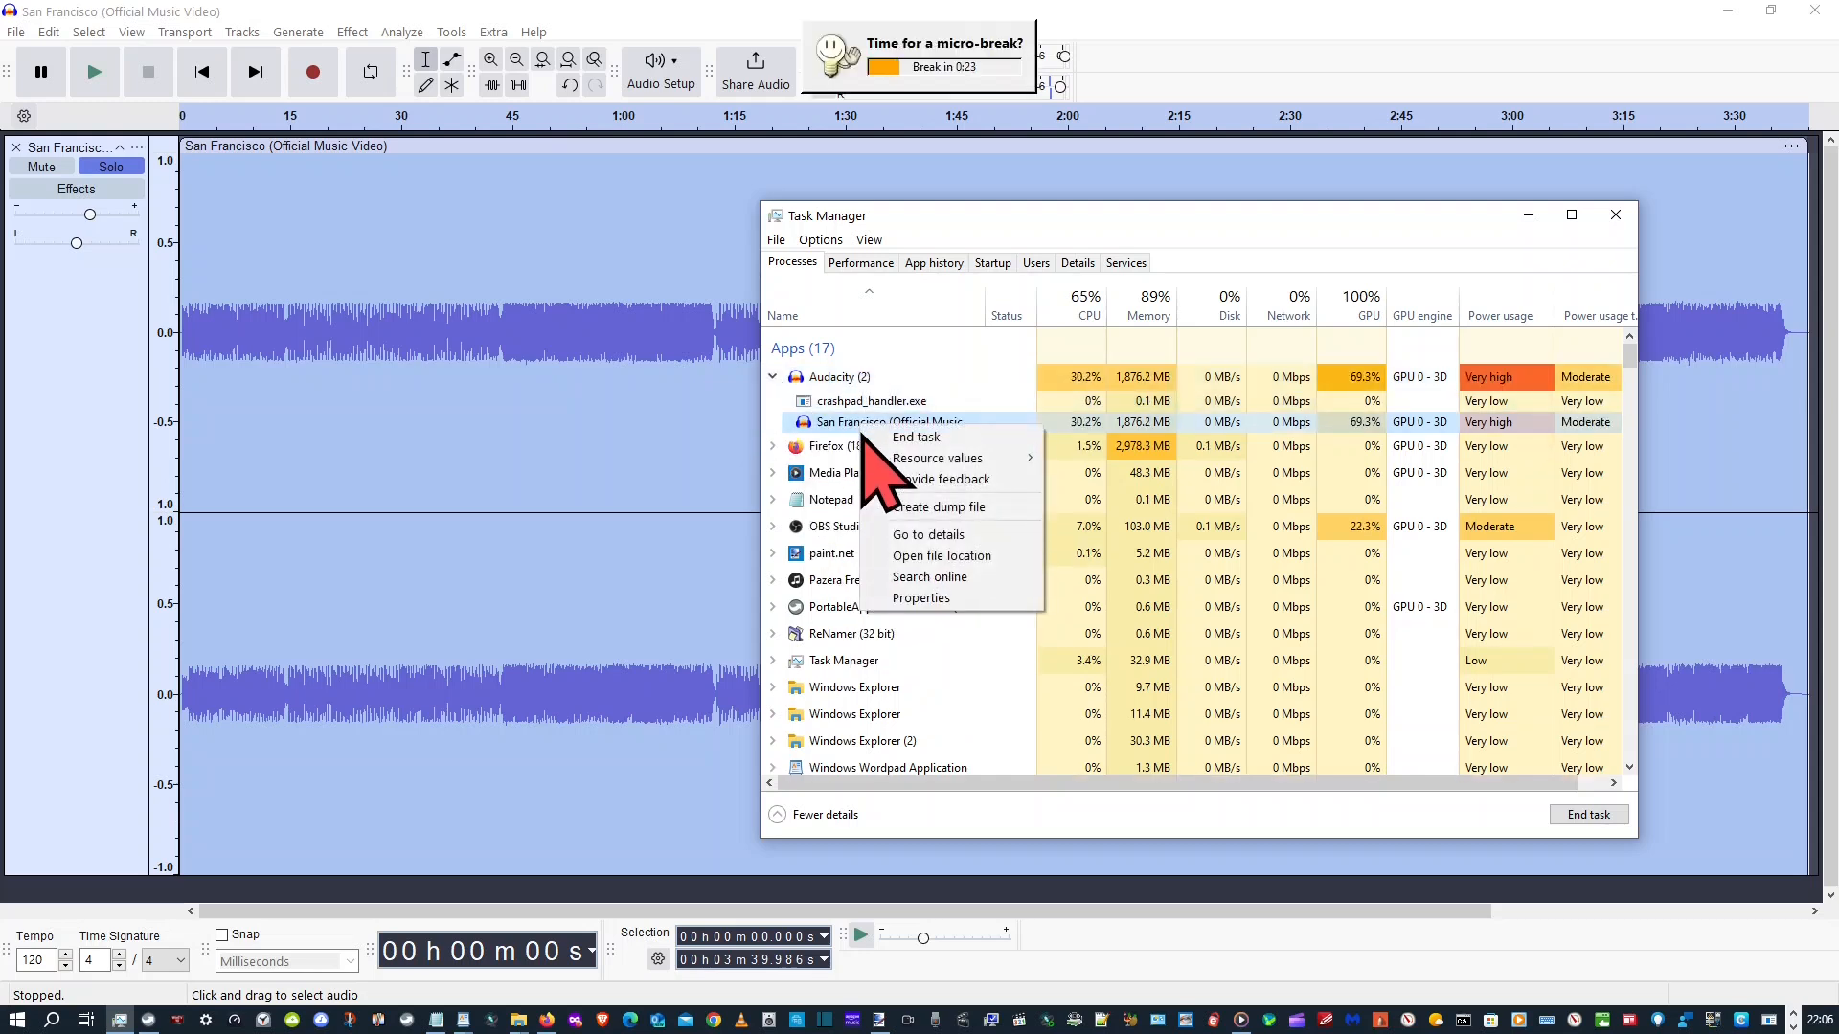
{"action": "left_click", "coordinate": [950, 534]}
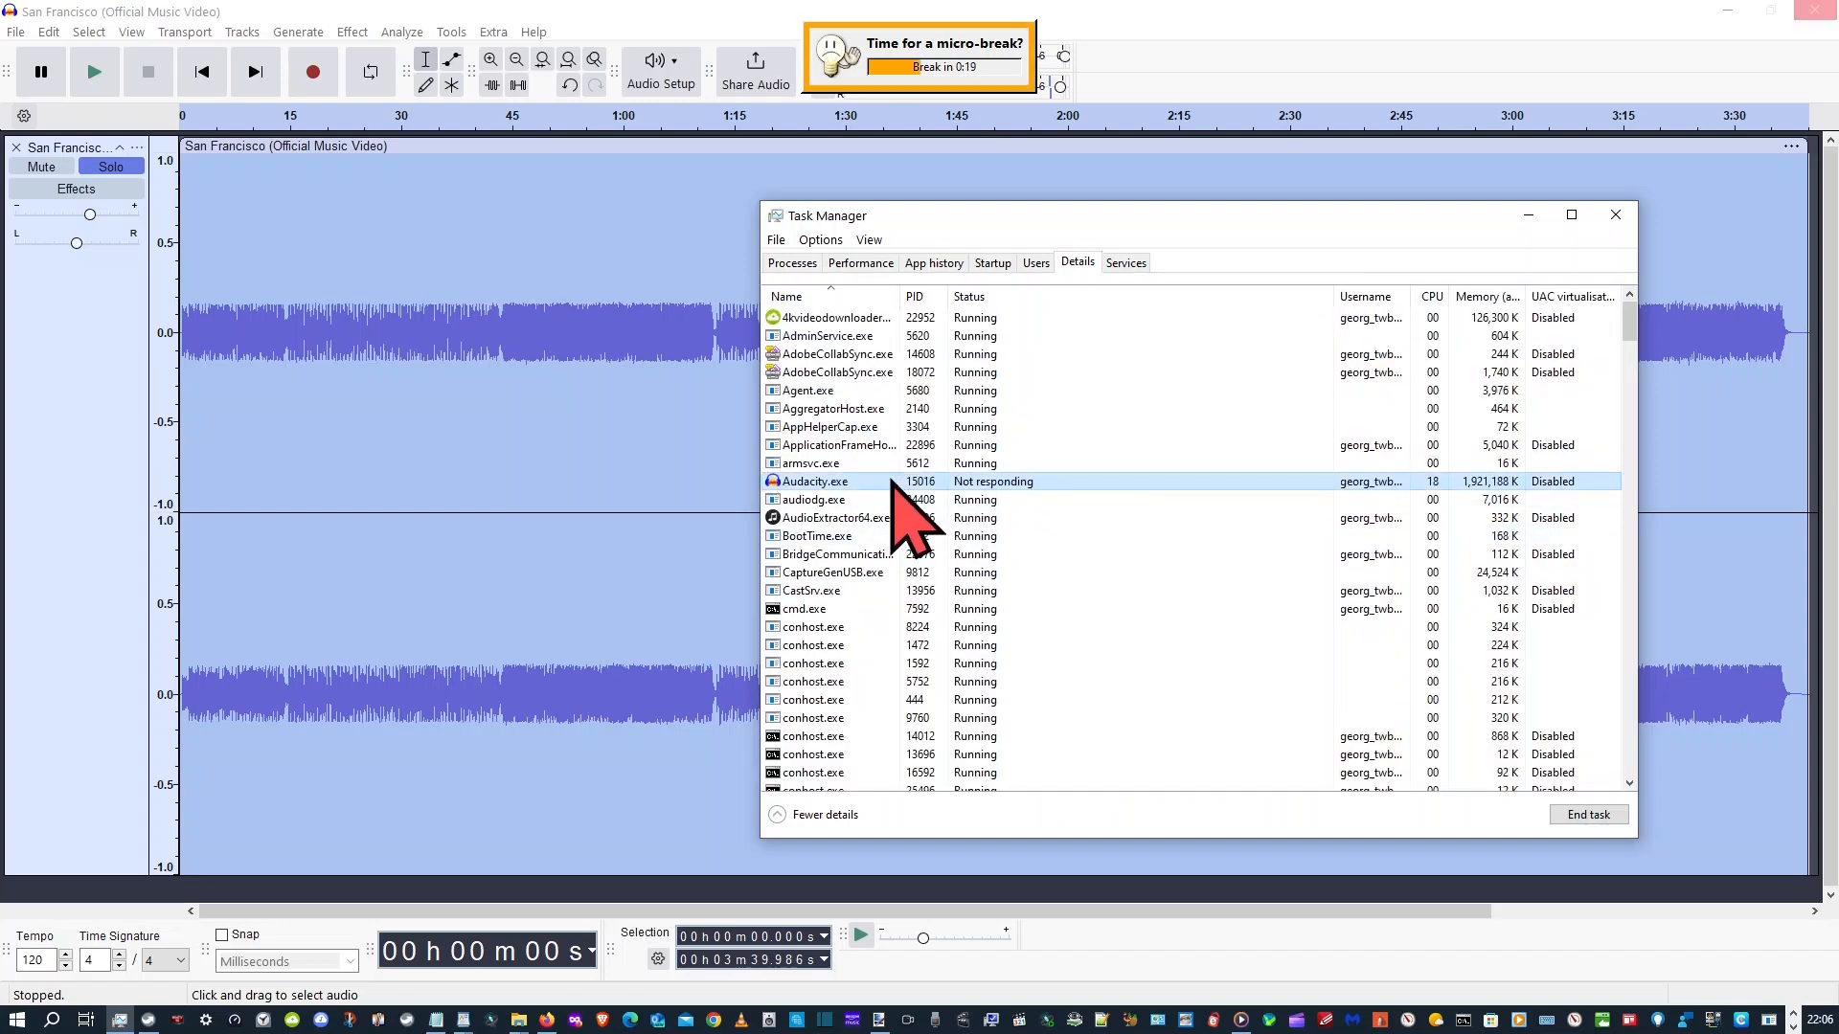
{"action": "right_click", "coordinate": [843, 487]}
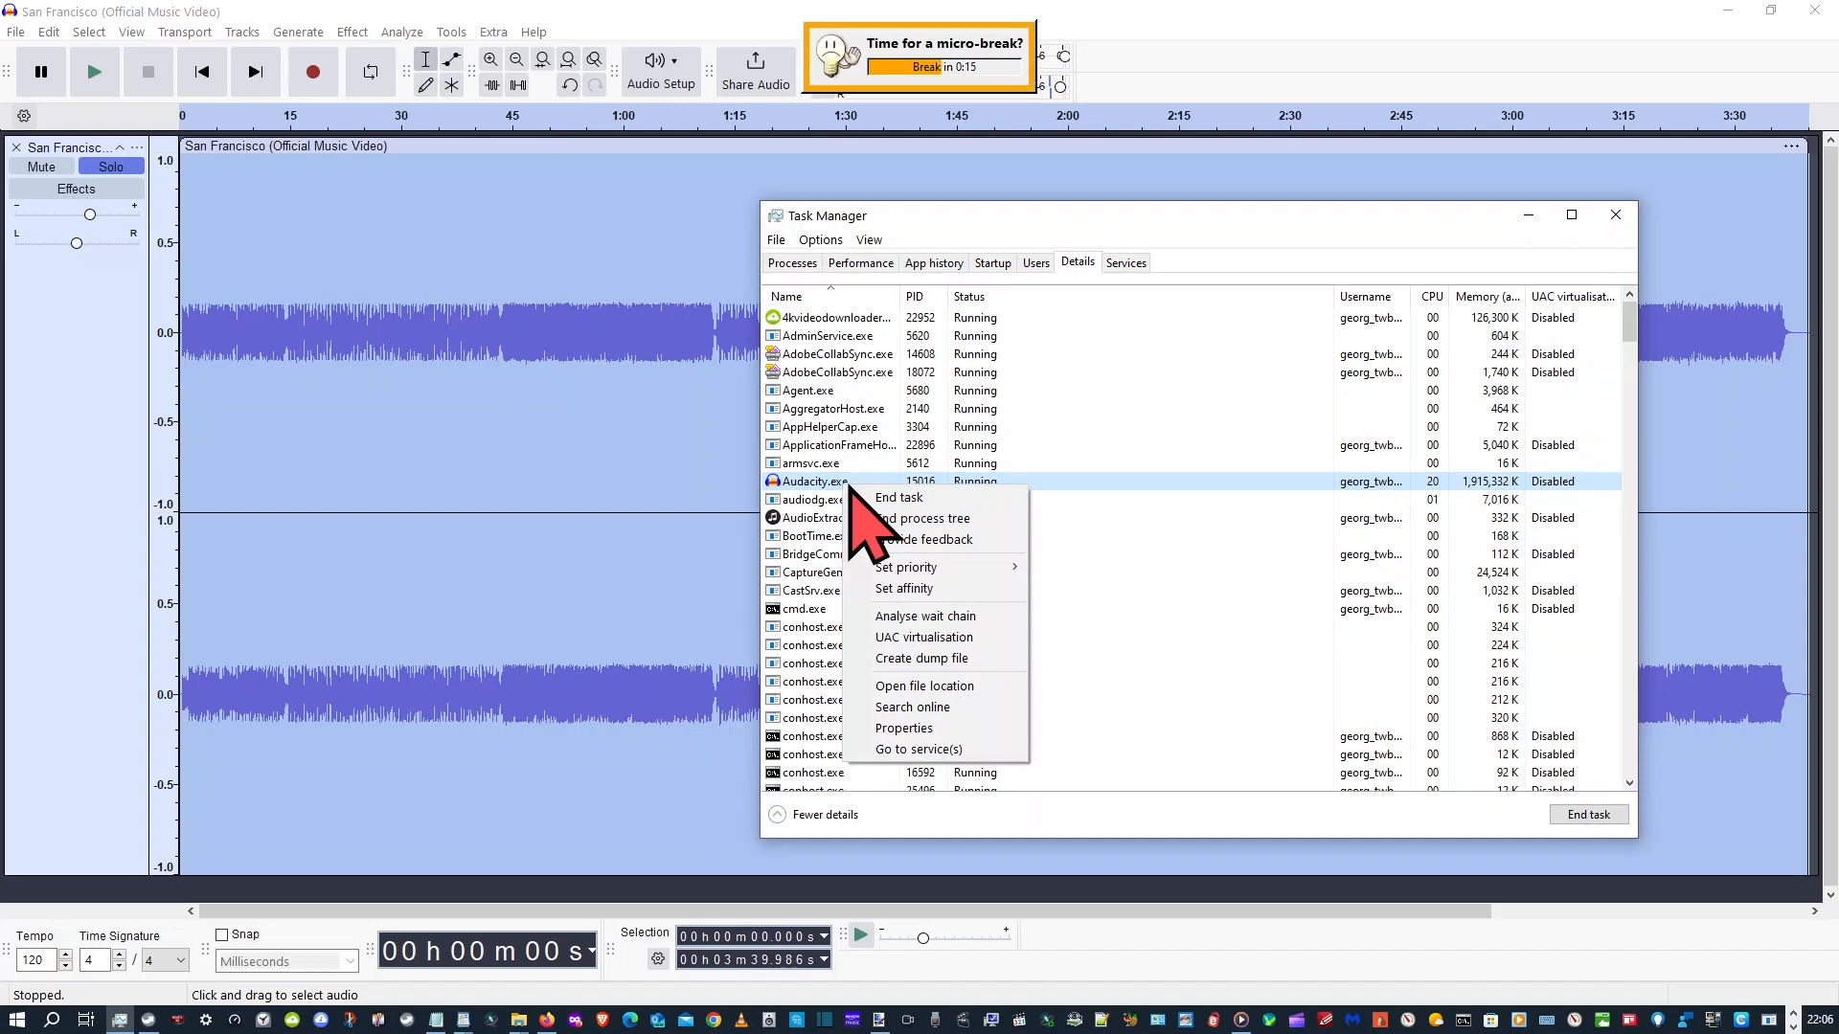
{"action": "mouse_move", "coordinate": [907, 569]}
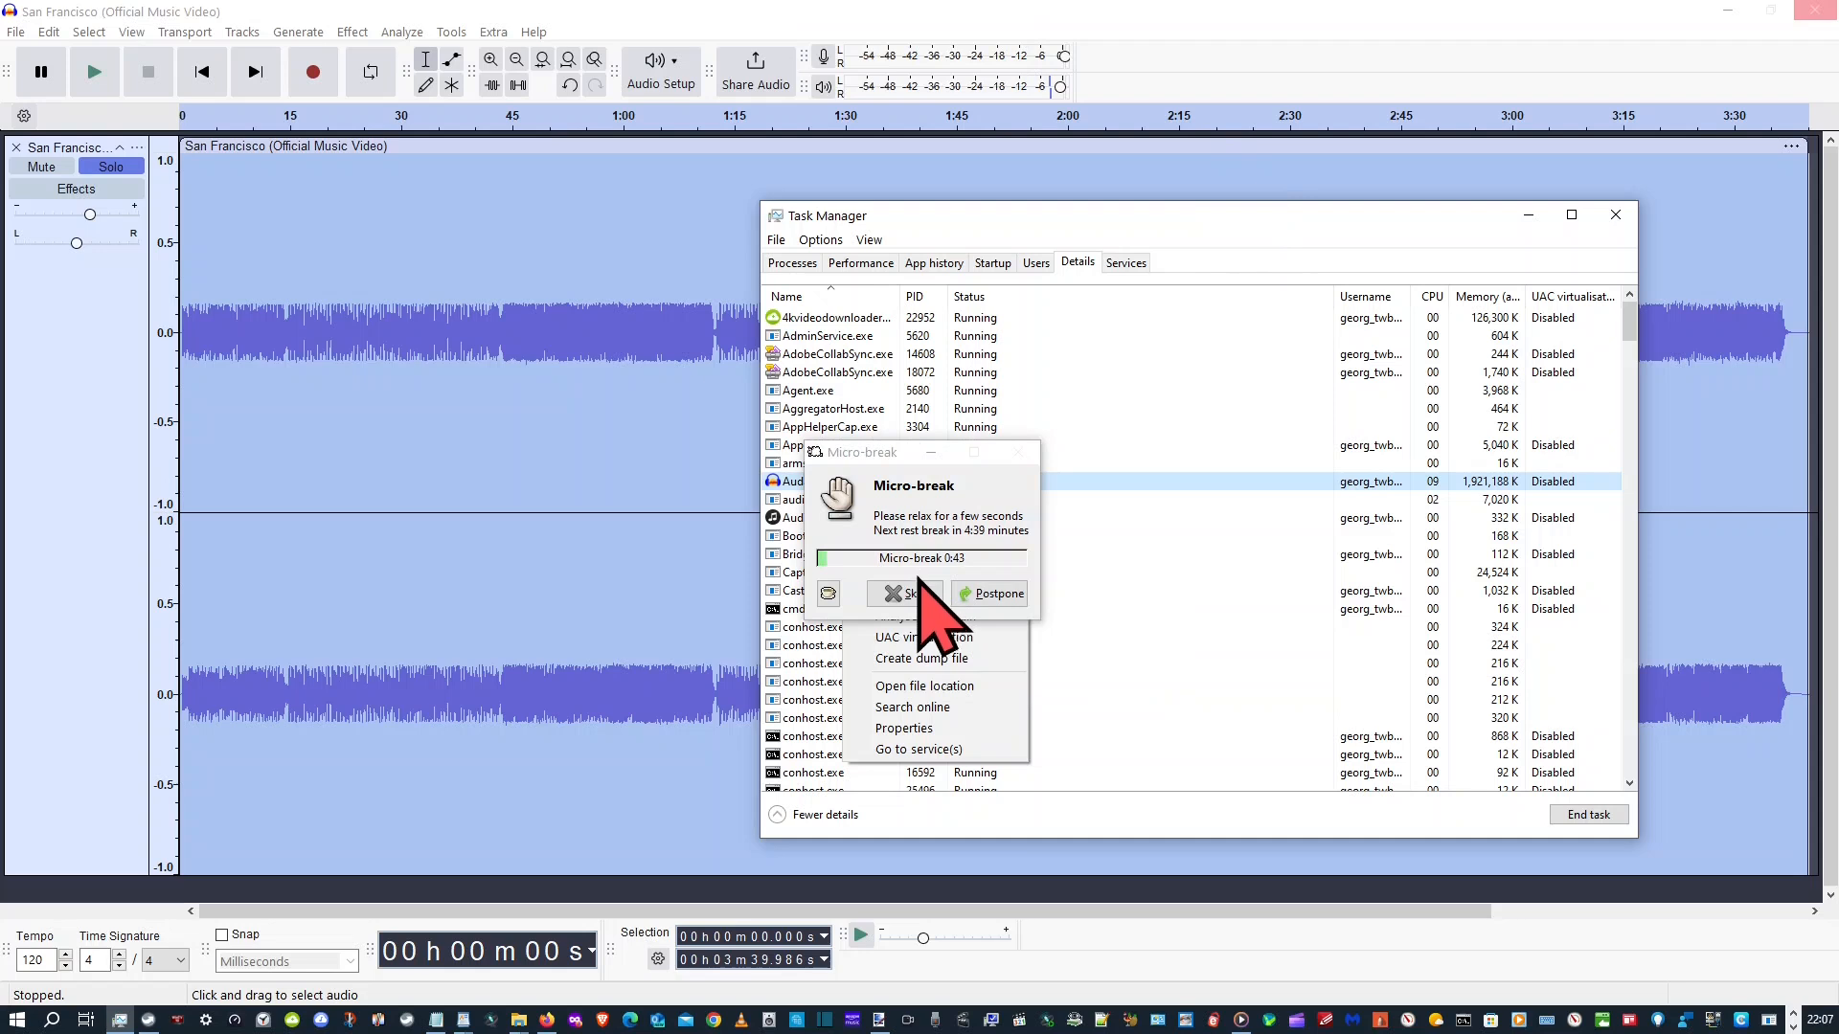
Skip the micro-break reminder, inspect the priority and processor affinity settings of Audacity.exe, and cancel without changing them
{"action": "left_click", "coordinate": [918, 593]}
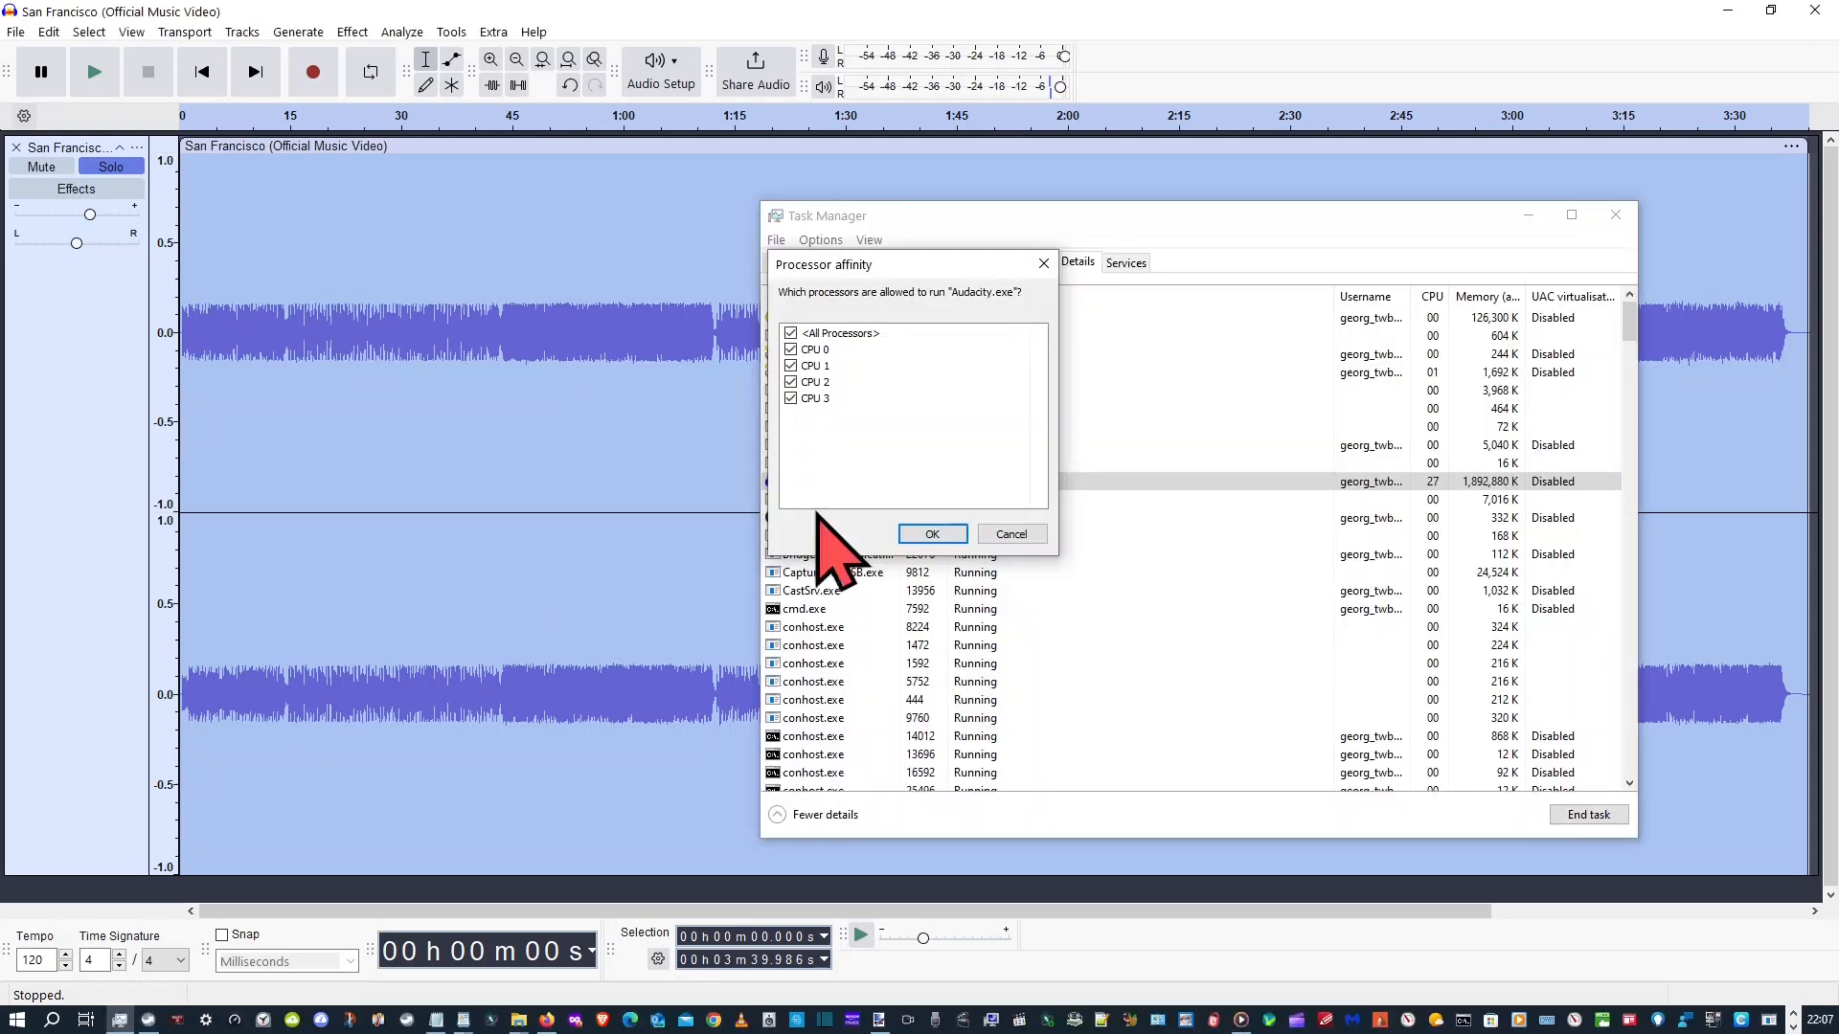
{"action": "left_click", "coordinate": [1001, 534]}
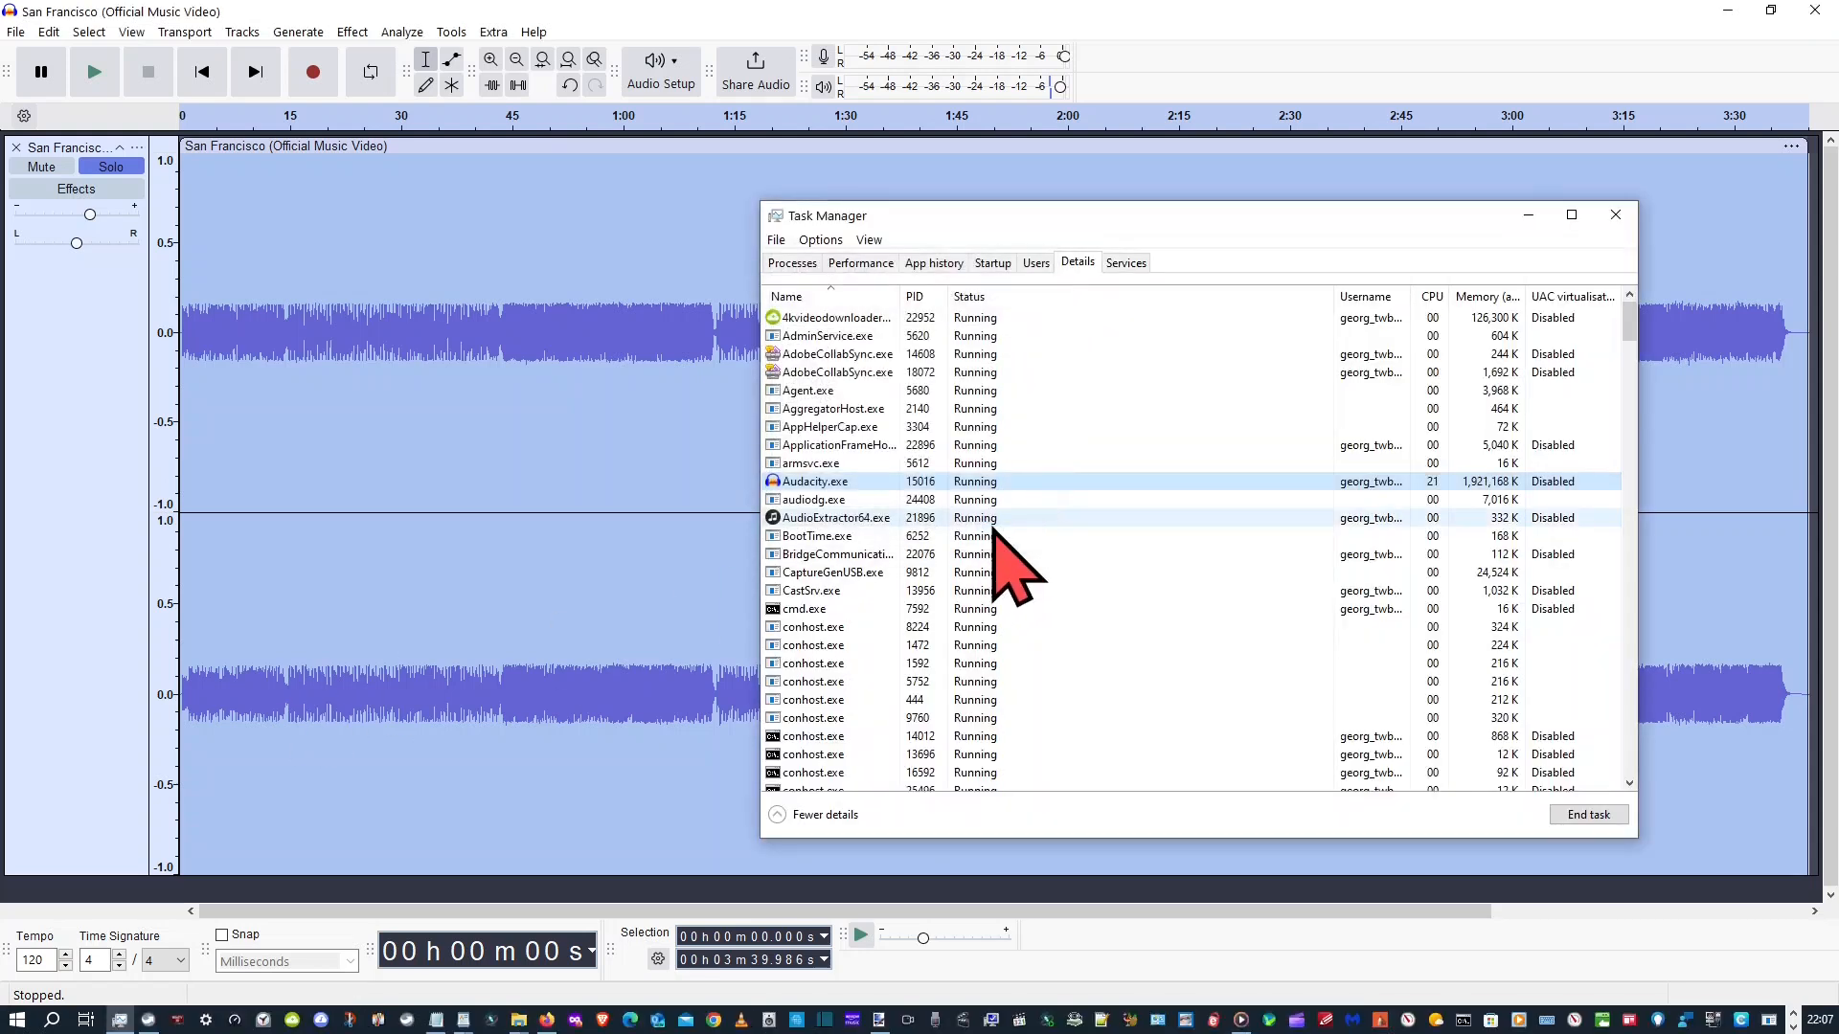
{"action": "right_click", "coordinate": [862, 487]}
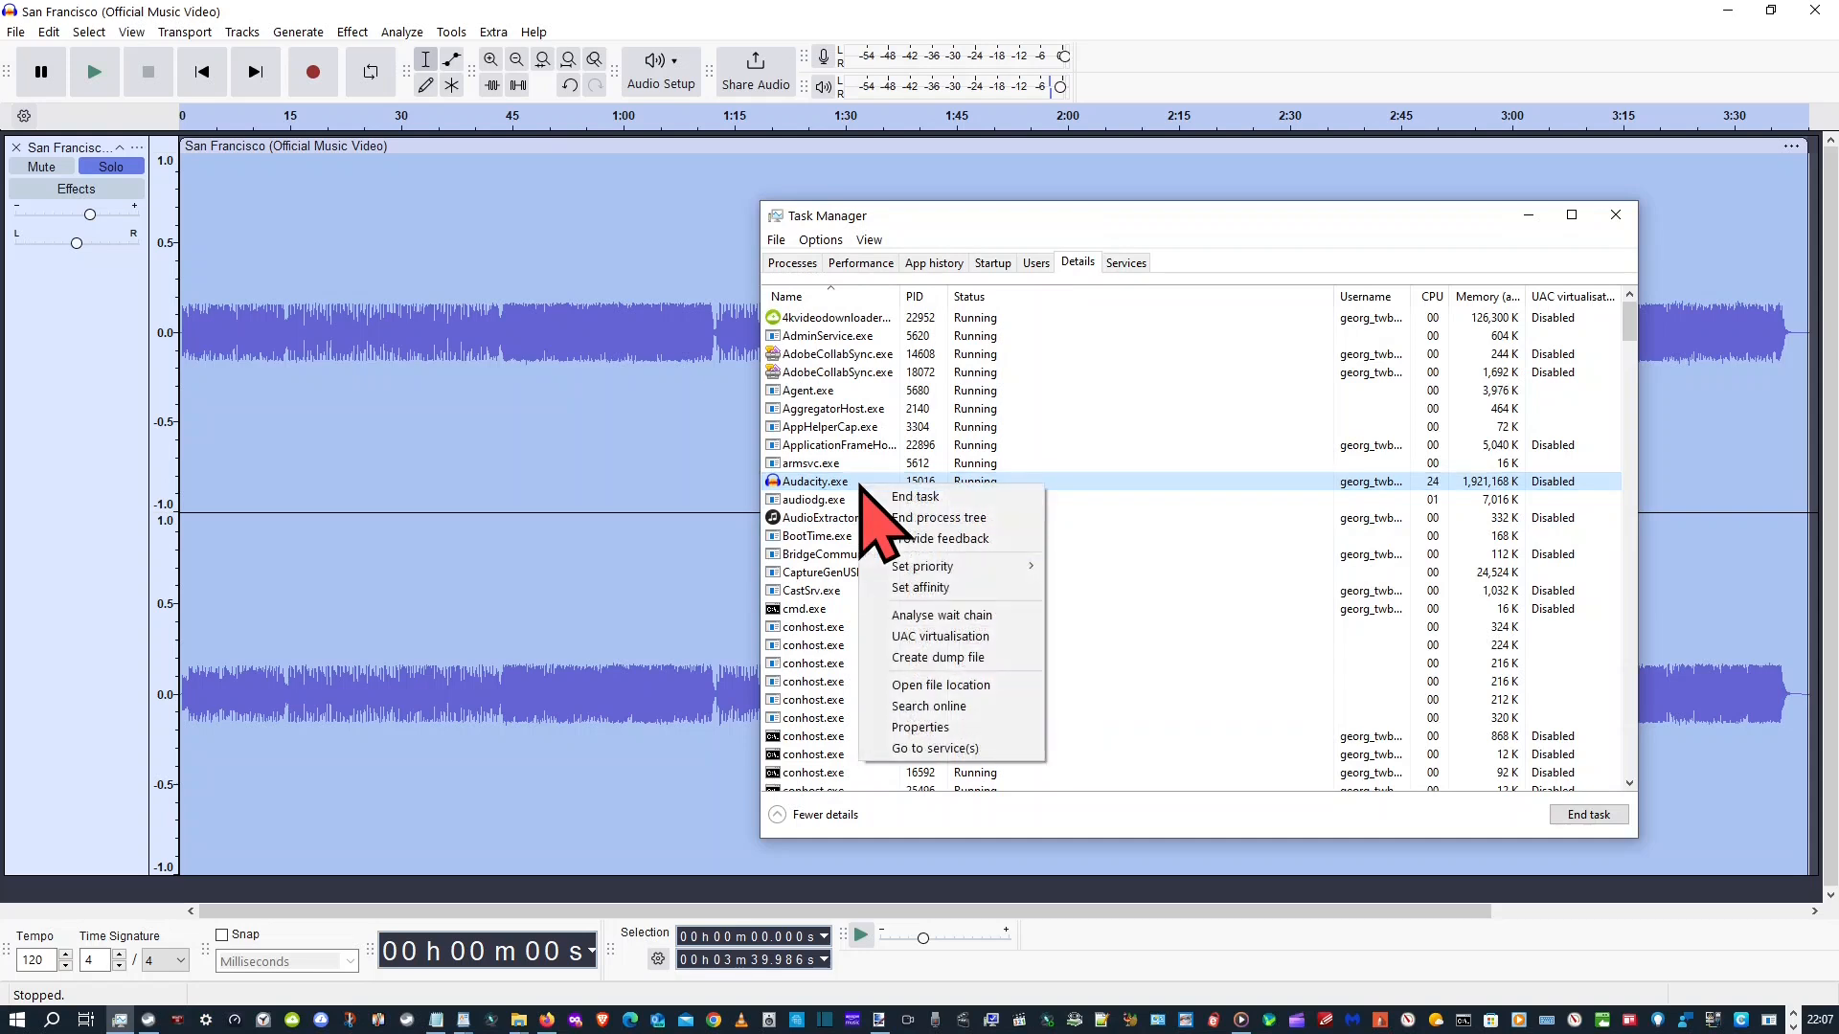
{"action": "mouse_move", "coordinate": [919, 567]}
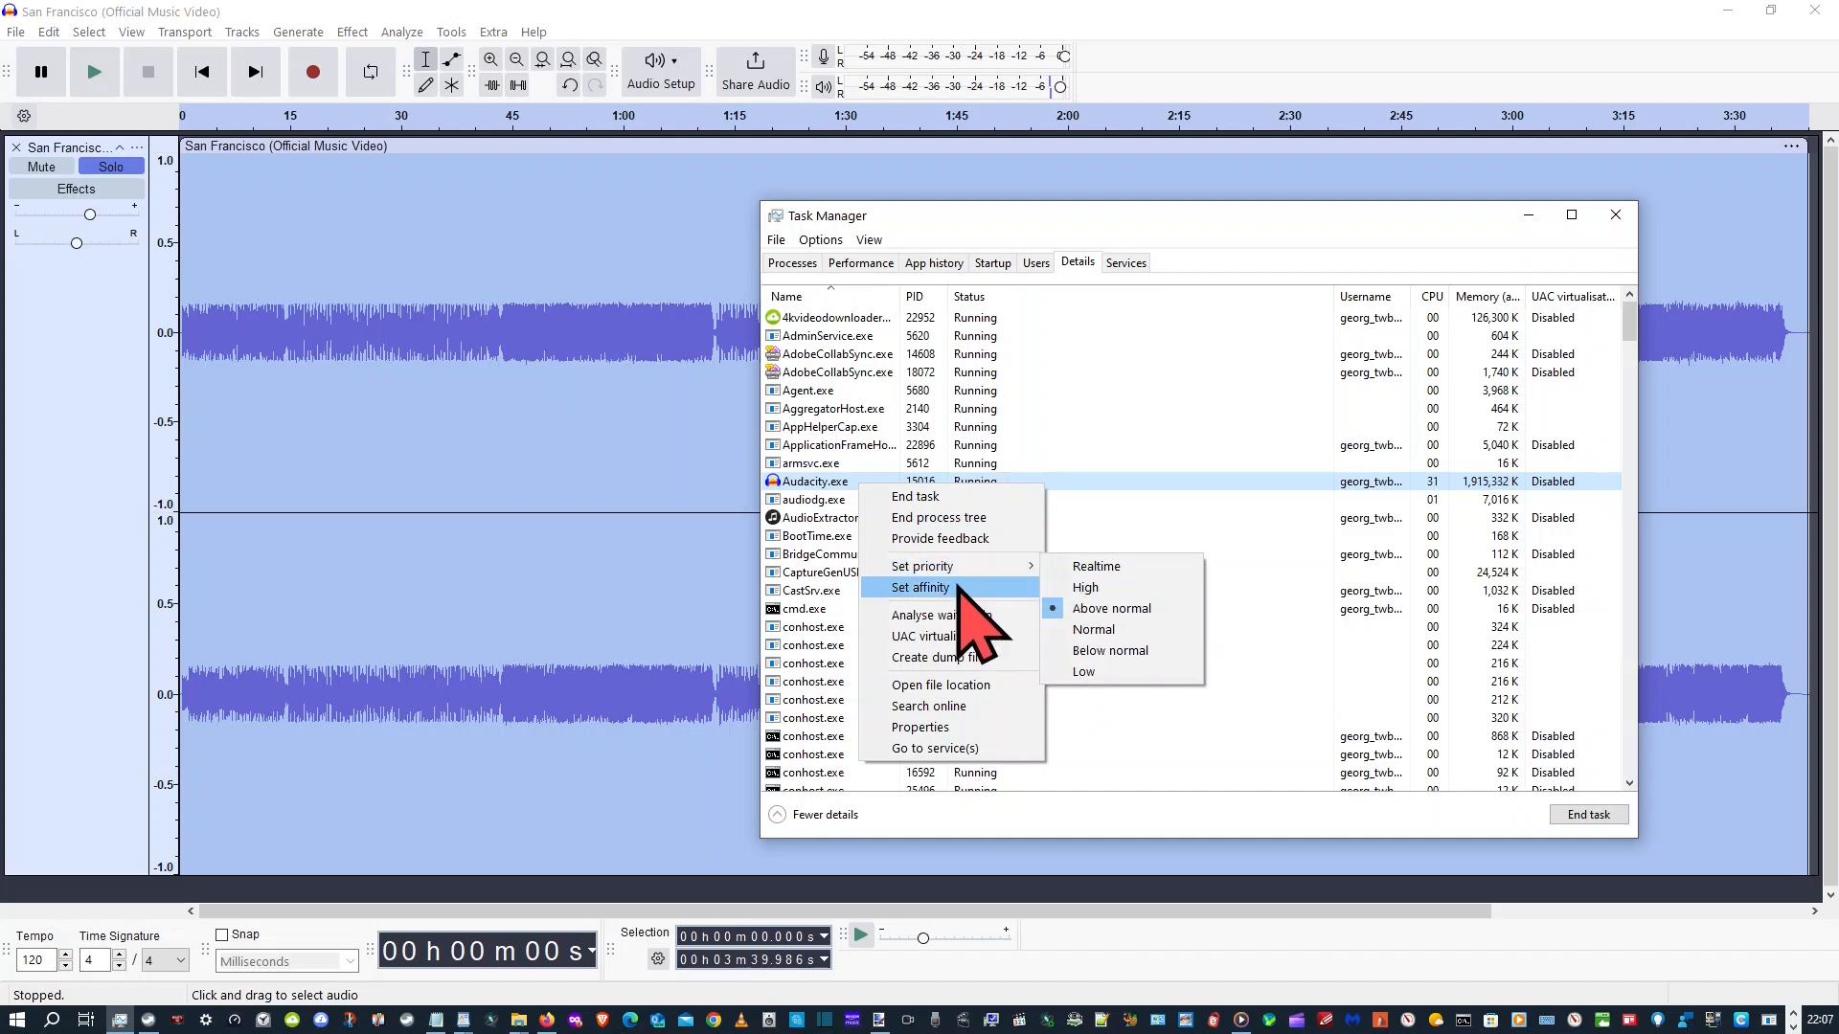
{"action": "left_click", "coordinate": [958, 589]}
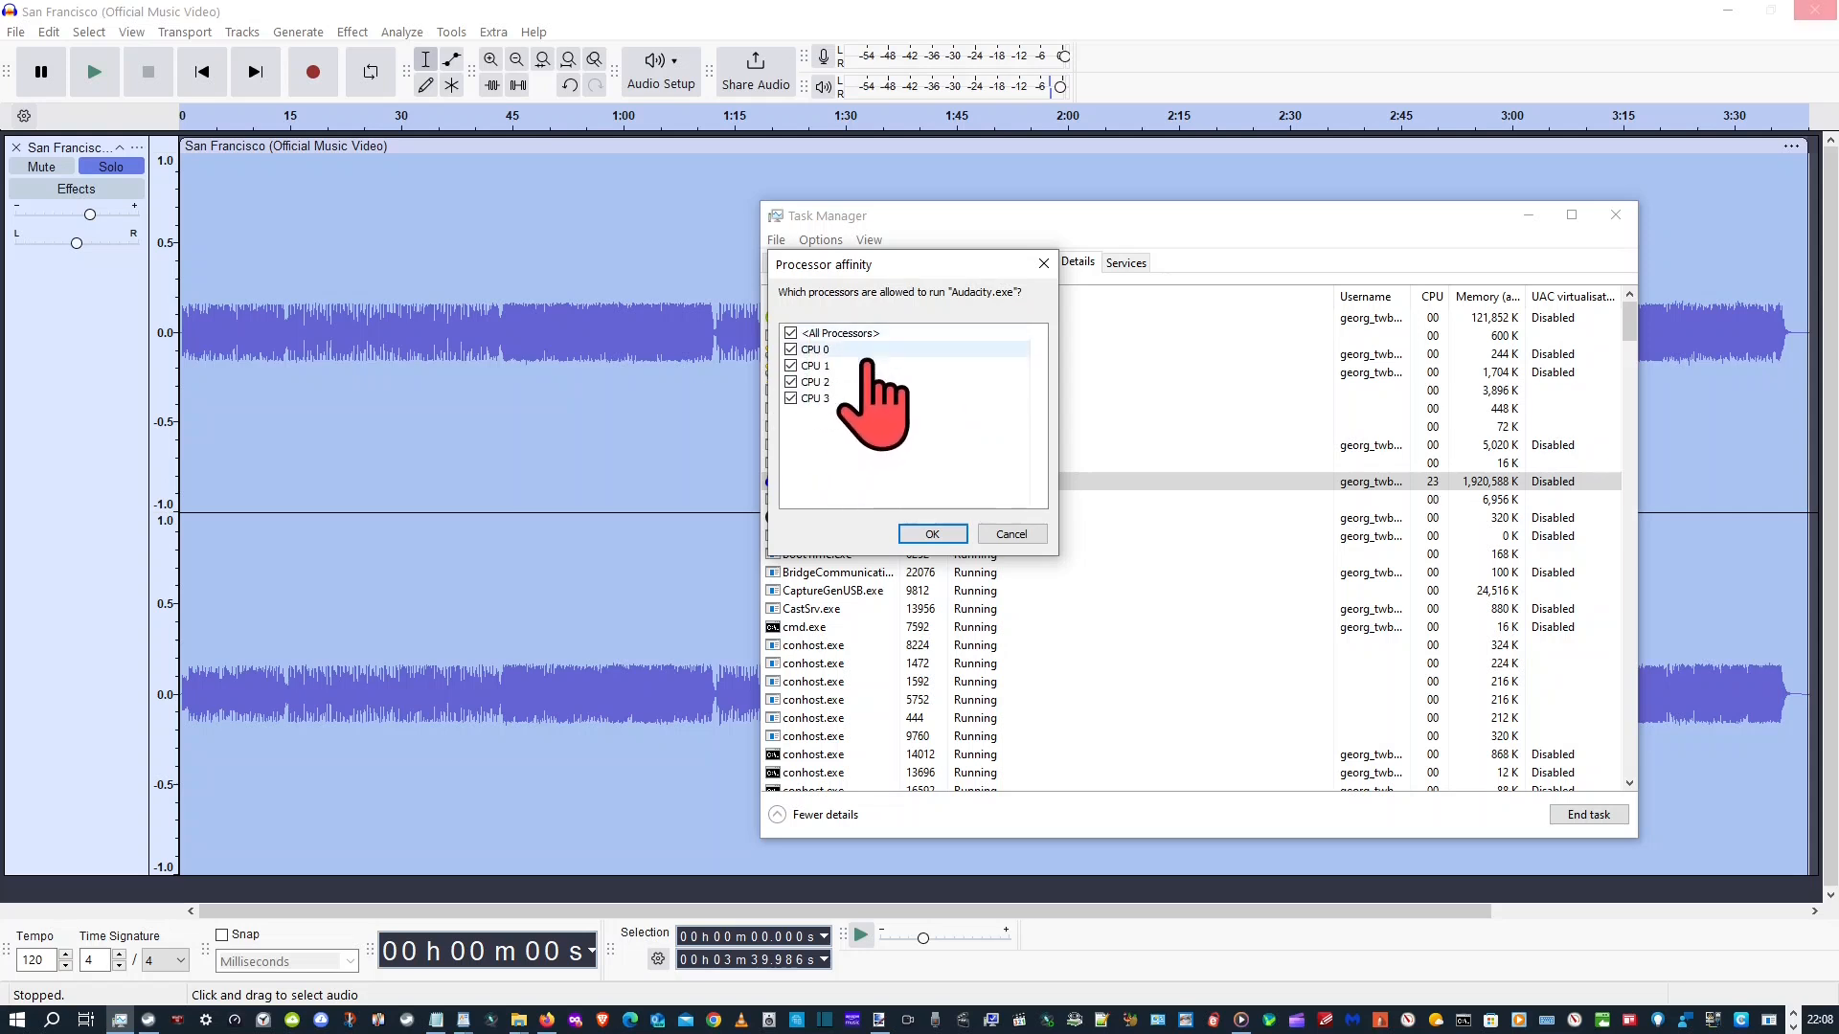
{"action": "left_click", "coordinate": [1014, 534]}
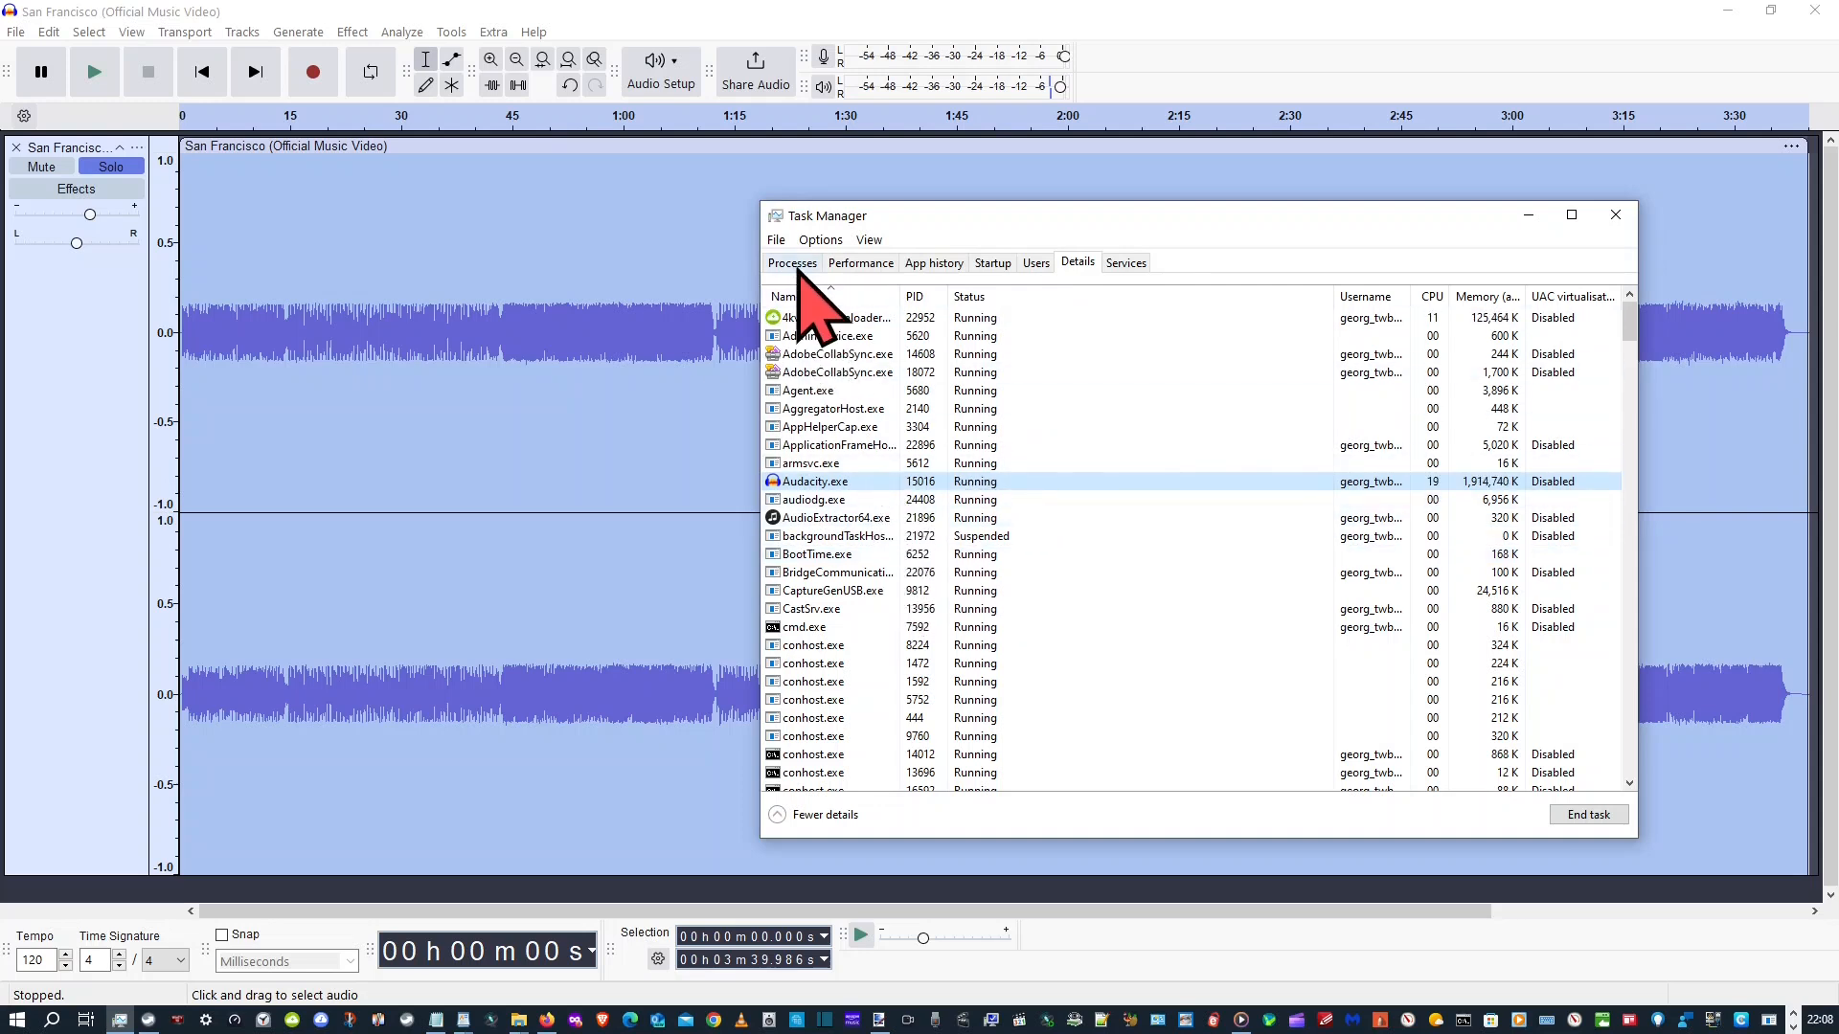
Check the GPU performance and Audacity's process resource usage again, and minimise Task Manager
{"action": "left_click", "coordinate": [856, 265]}
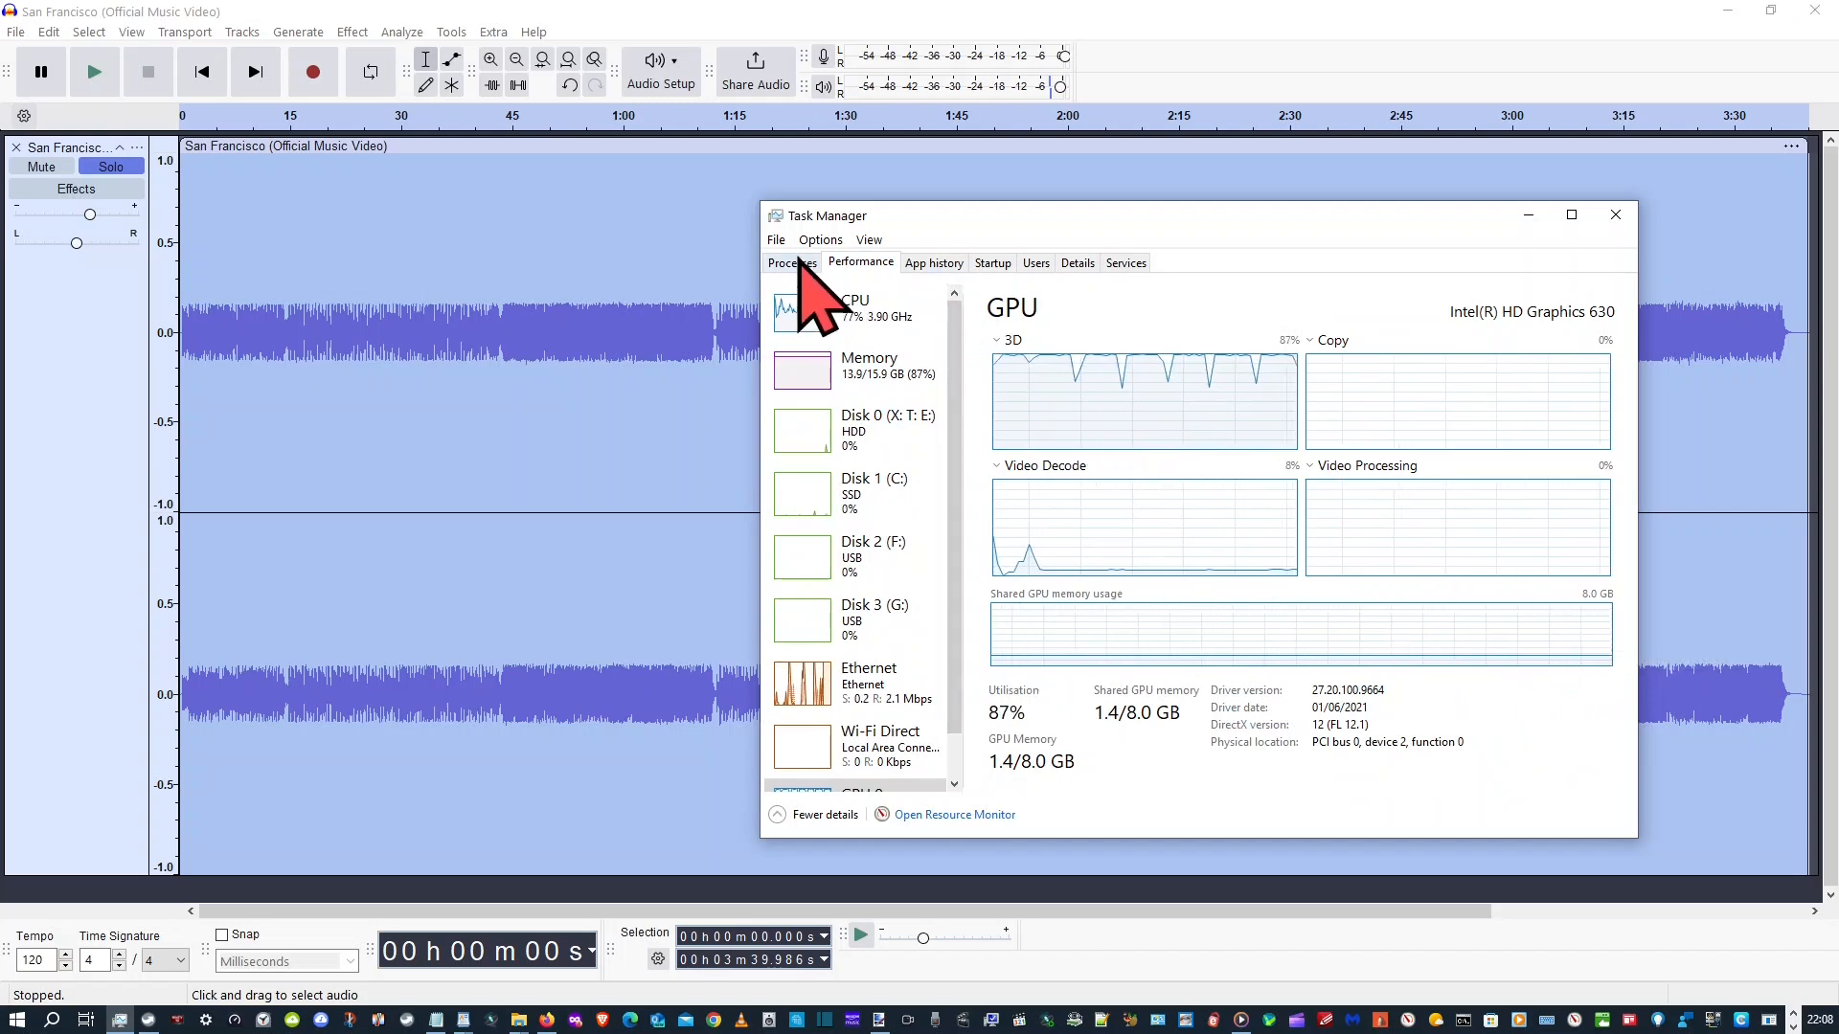
{"action": "left_click", "coordinate": [795, 263]}
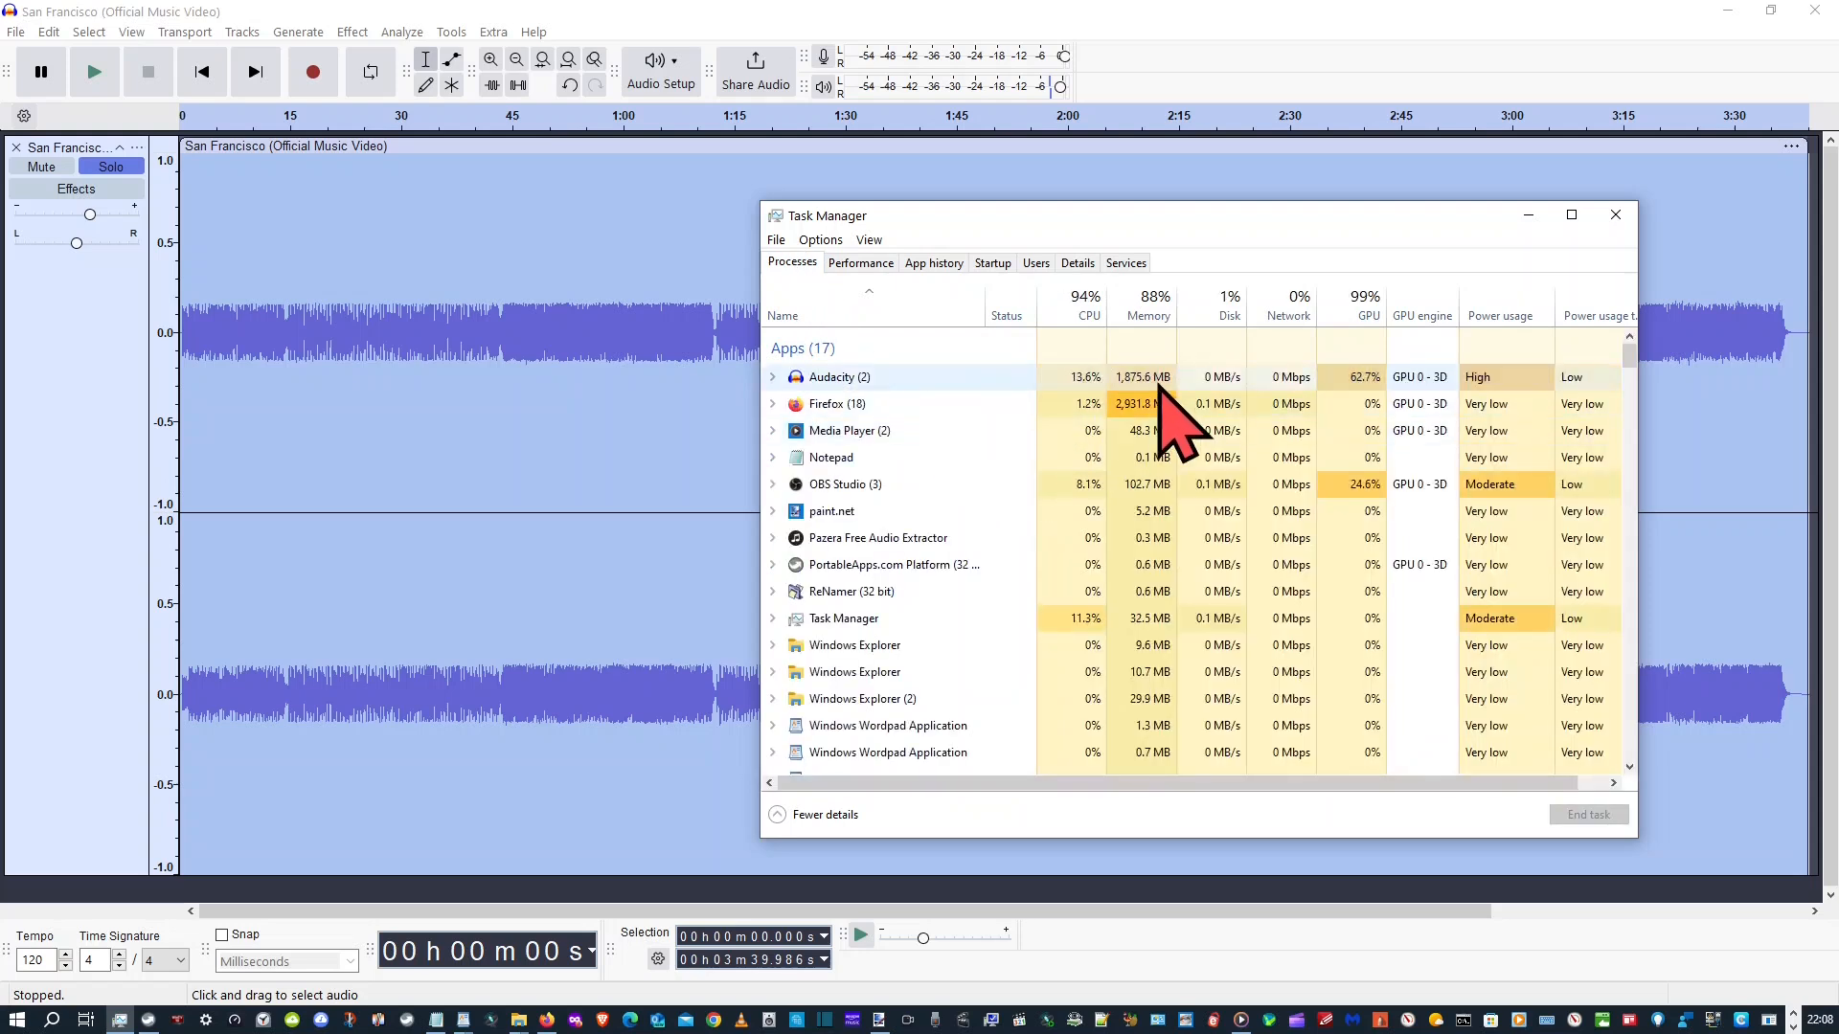
{"action": "left_click", "coordinate": [1000, 378]}
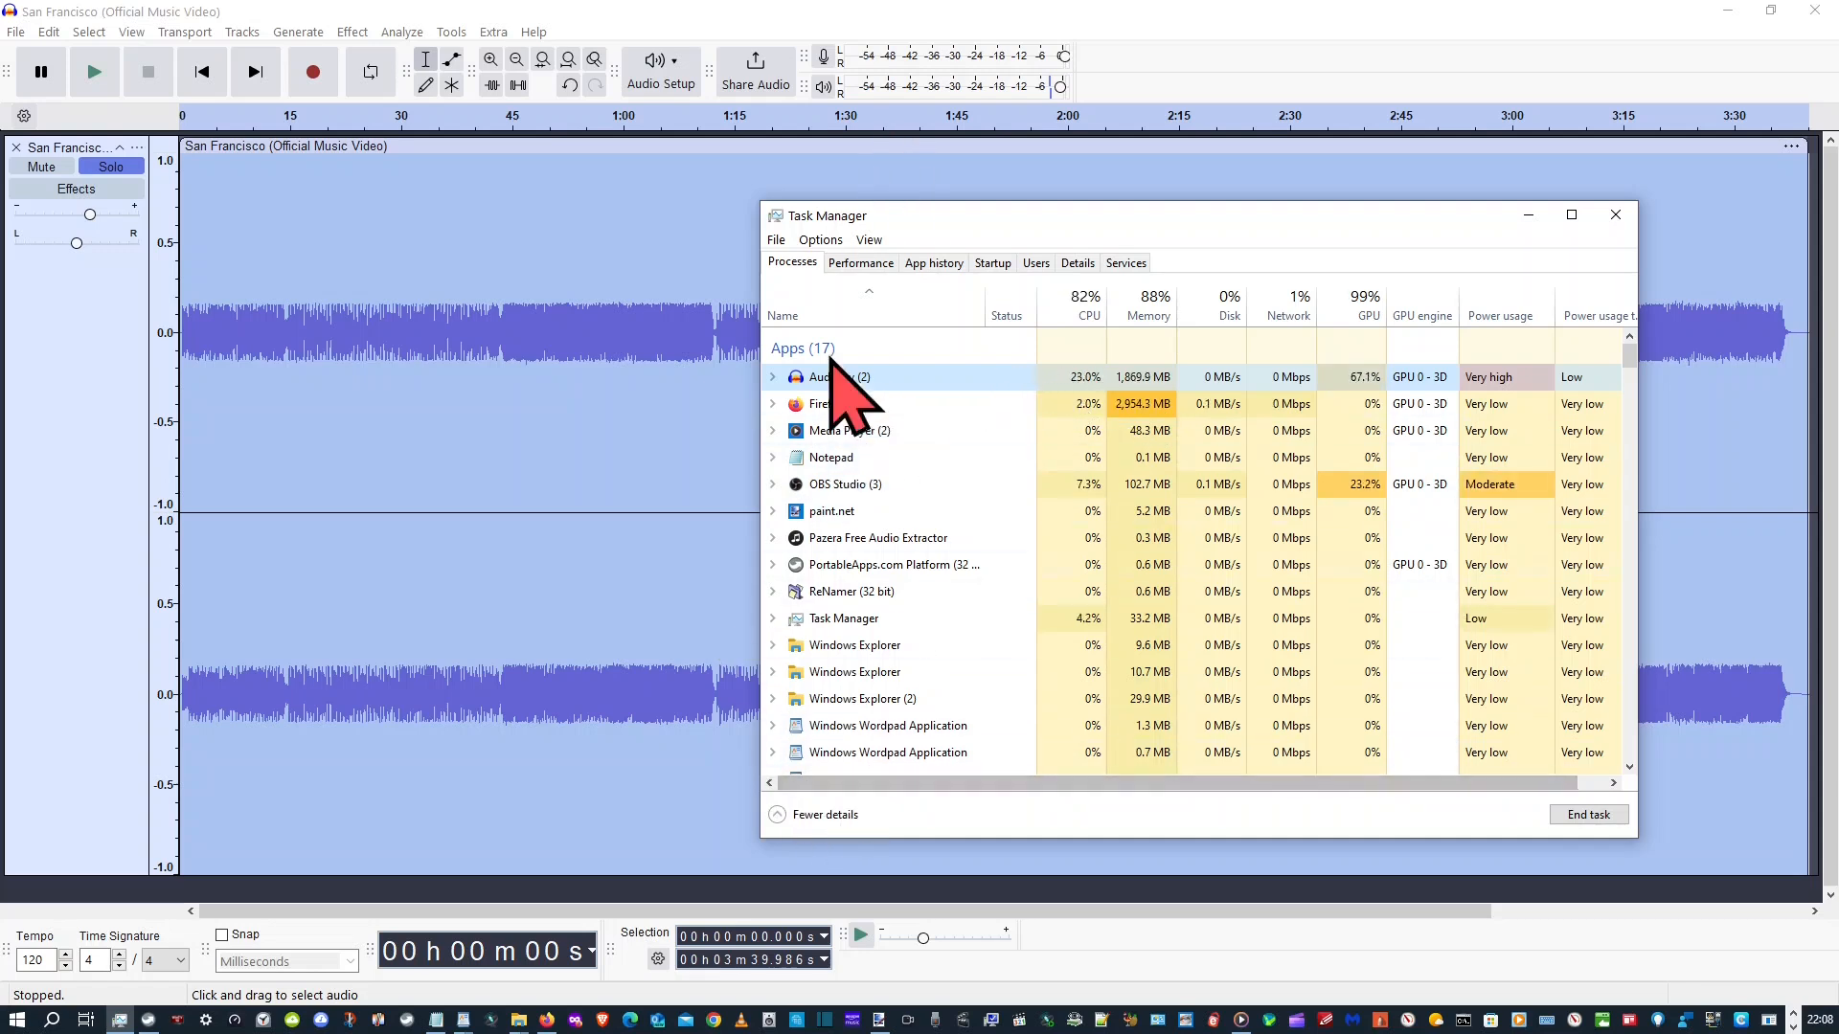
{"action": "left_click", "coordinate": [1530, 216]}
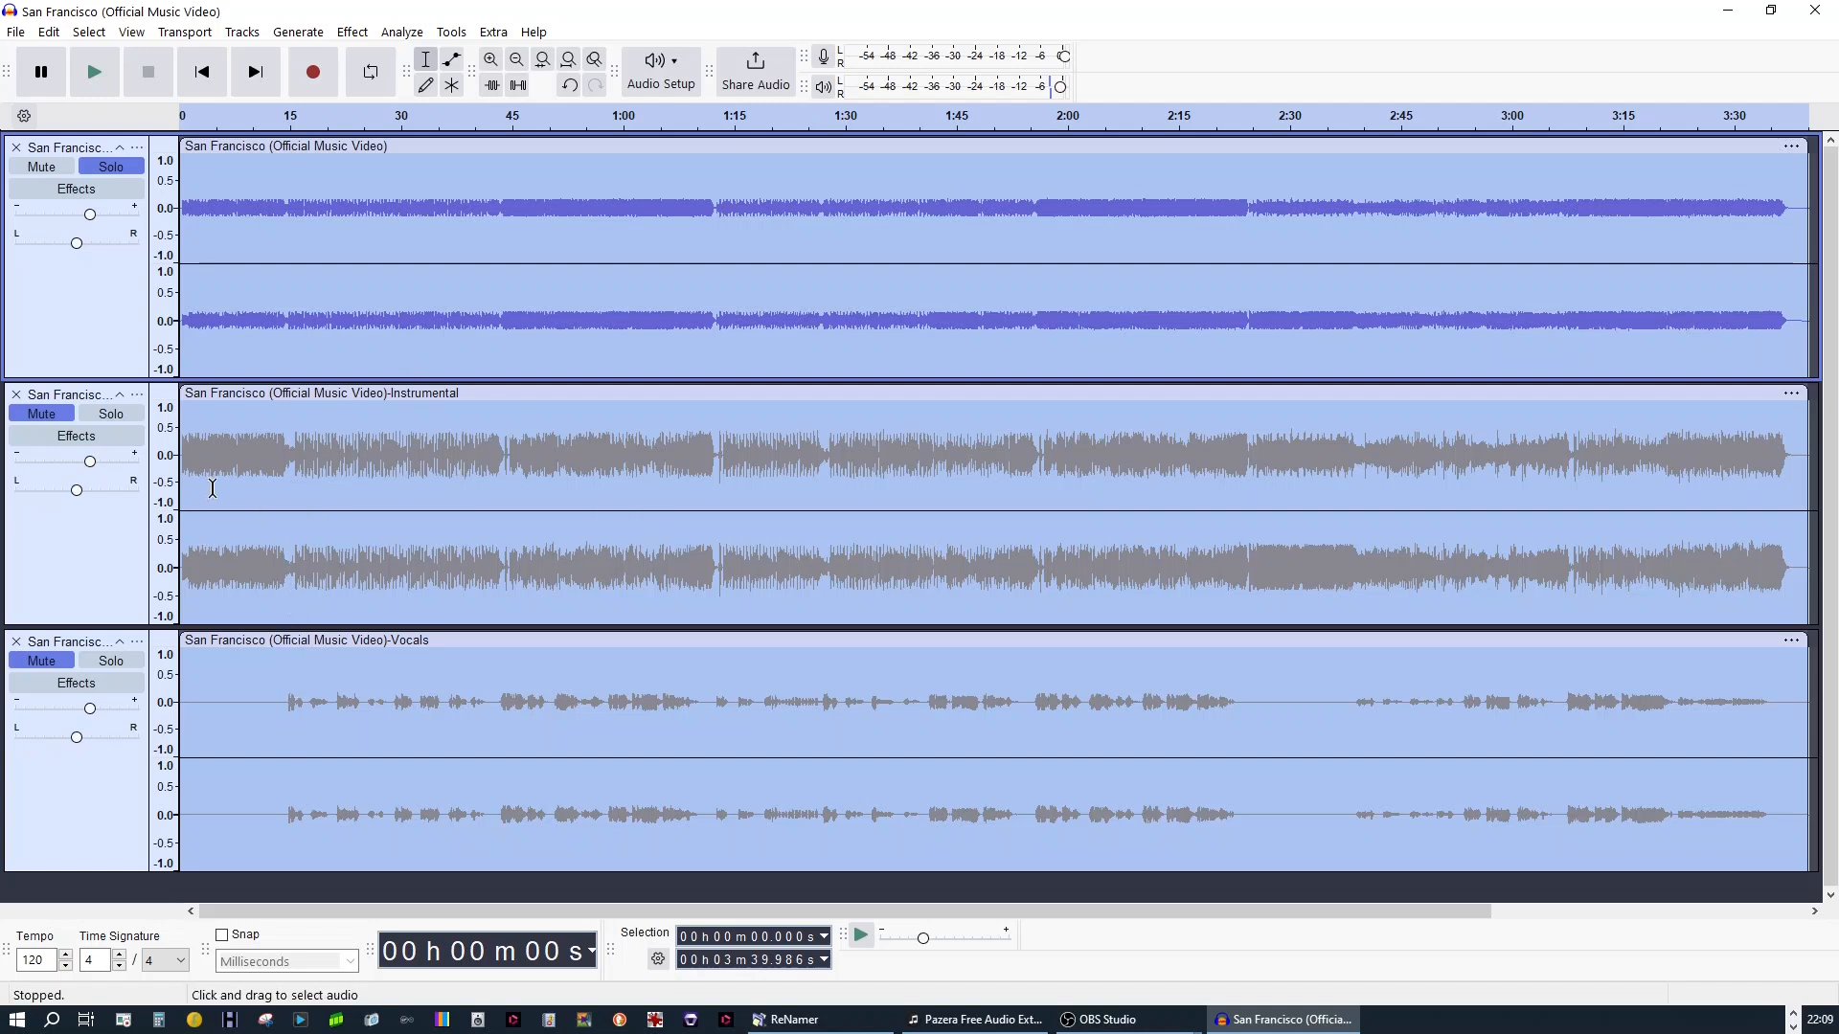
Solo the separated Instrumental track and switch solo to the Vocals track to view each stem
{"action": "left_click", "coordinate": [111, 414]}
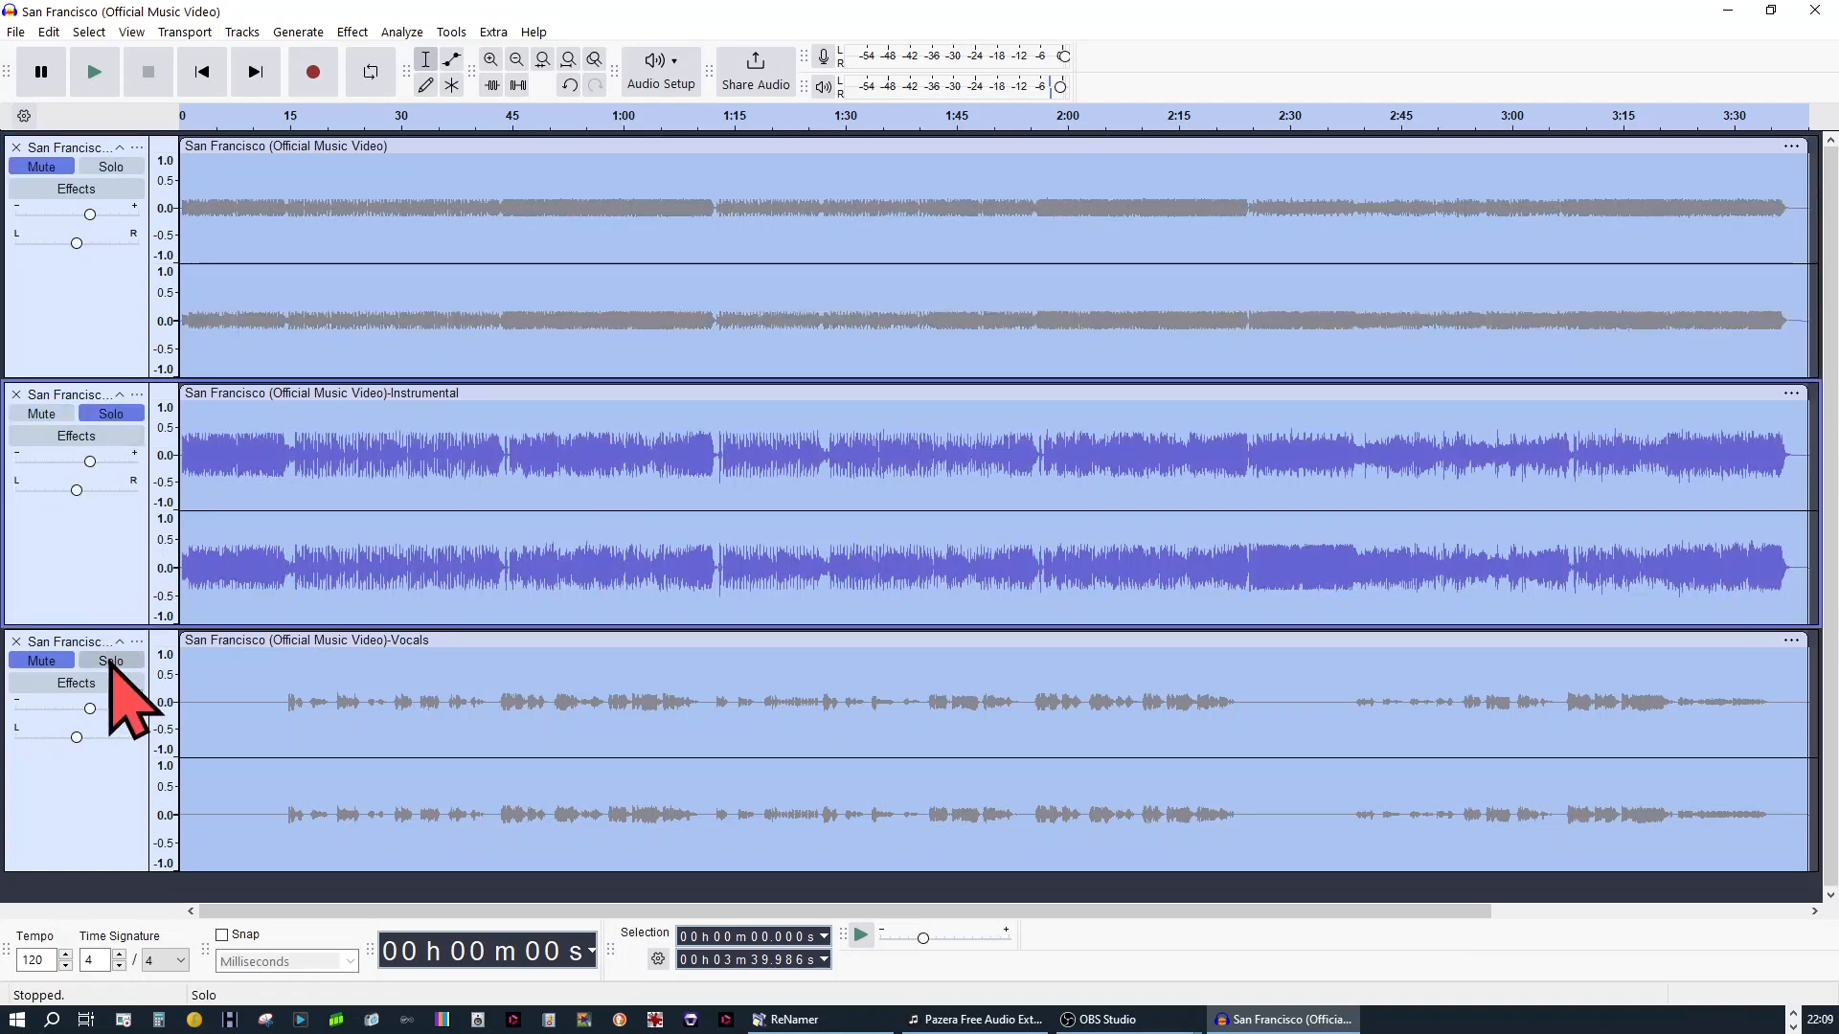
{"action": "left_click", "coordinate": [111, 661]}
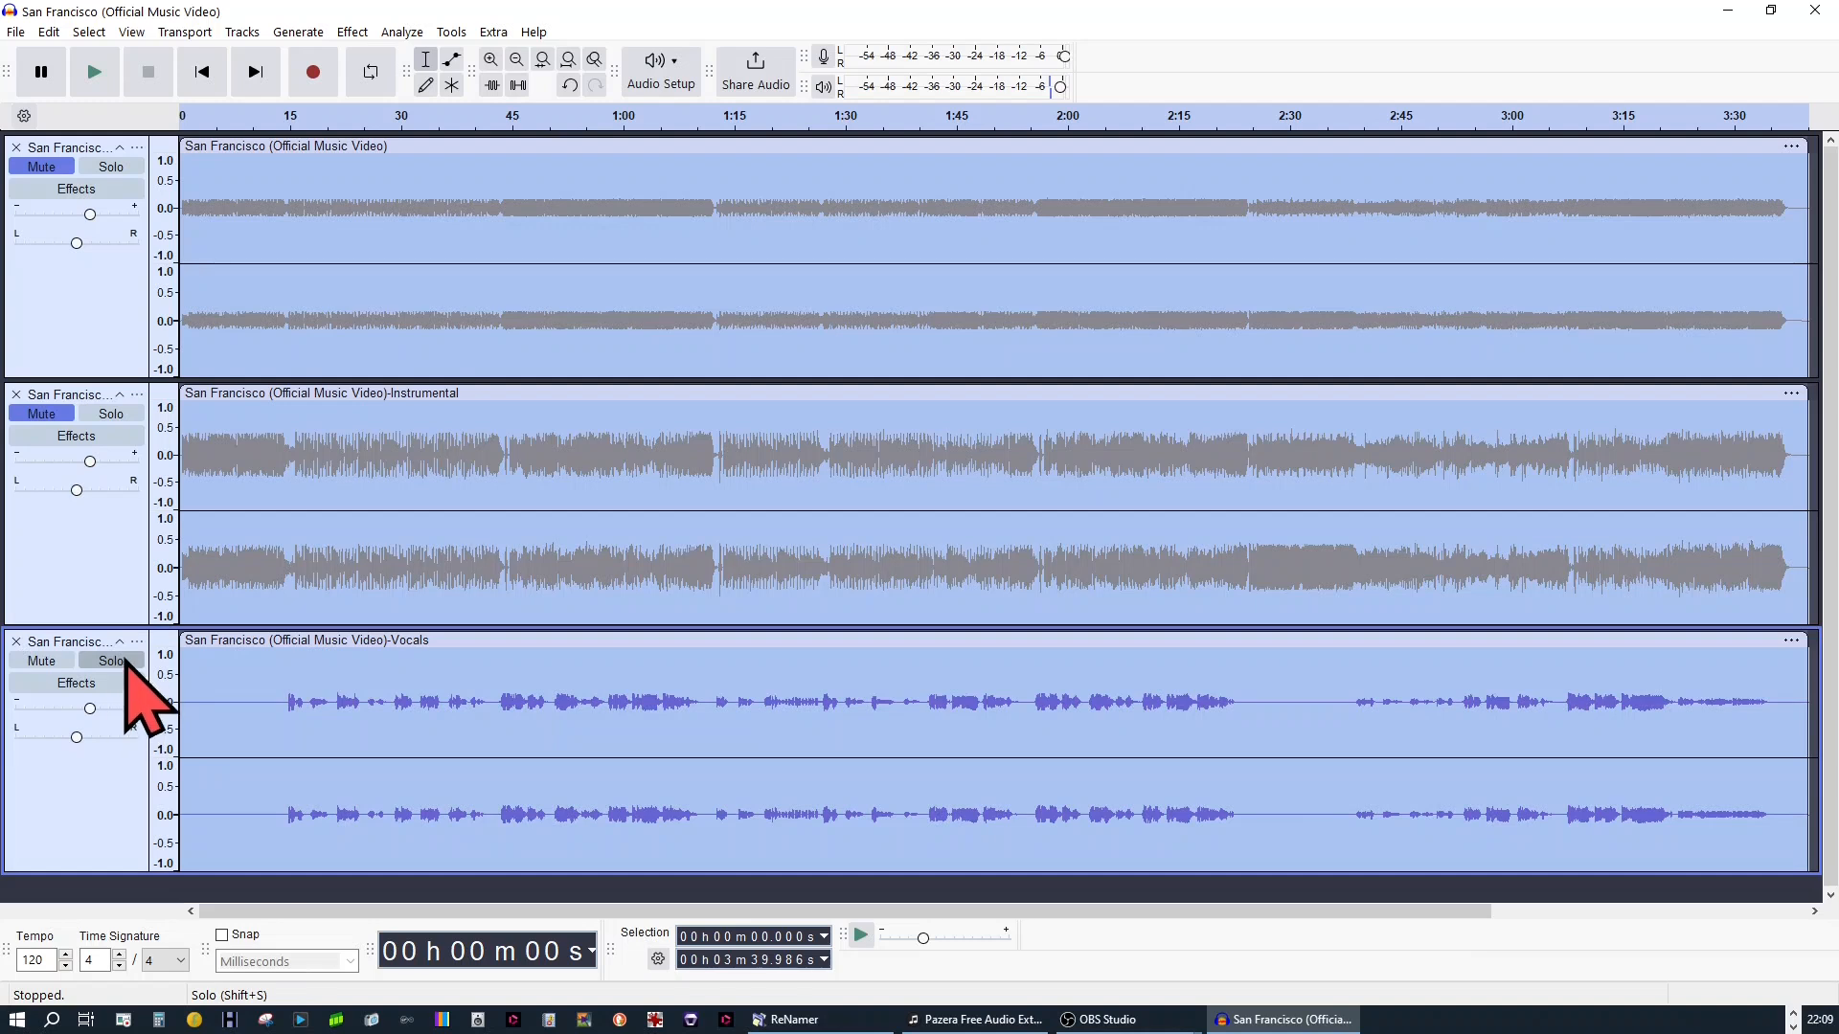
{"action": "left_click", "coordinate": [125, 661]}
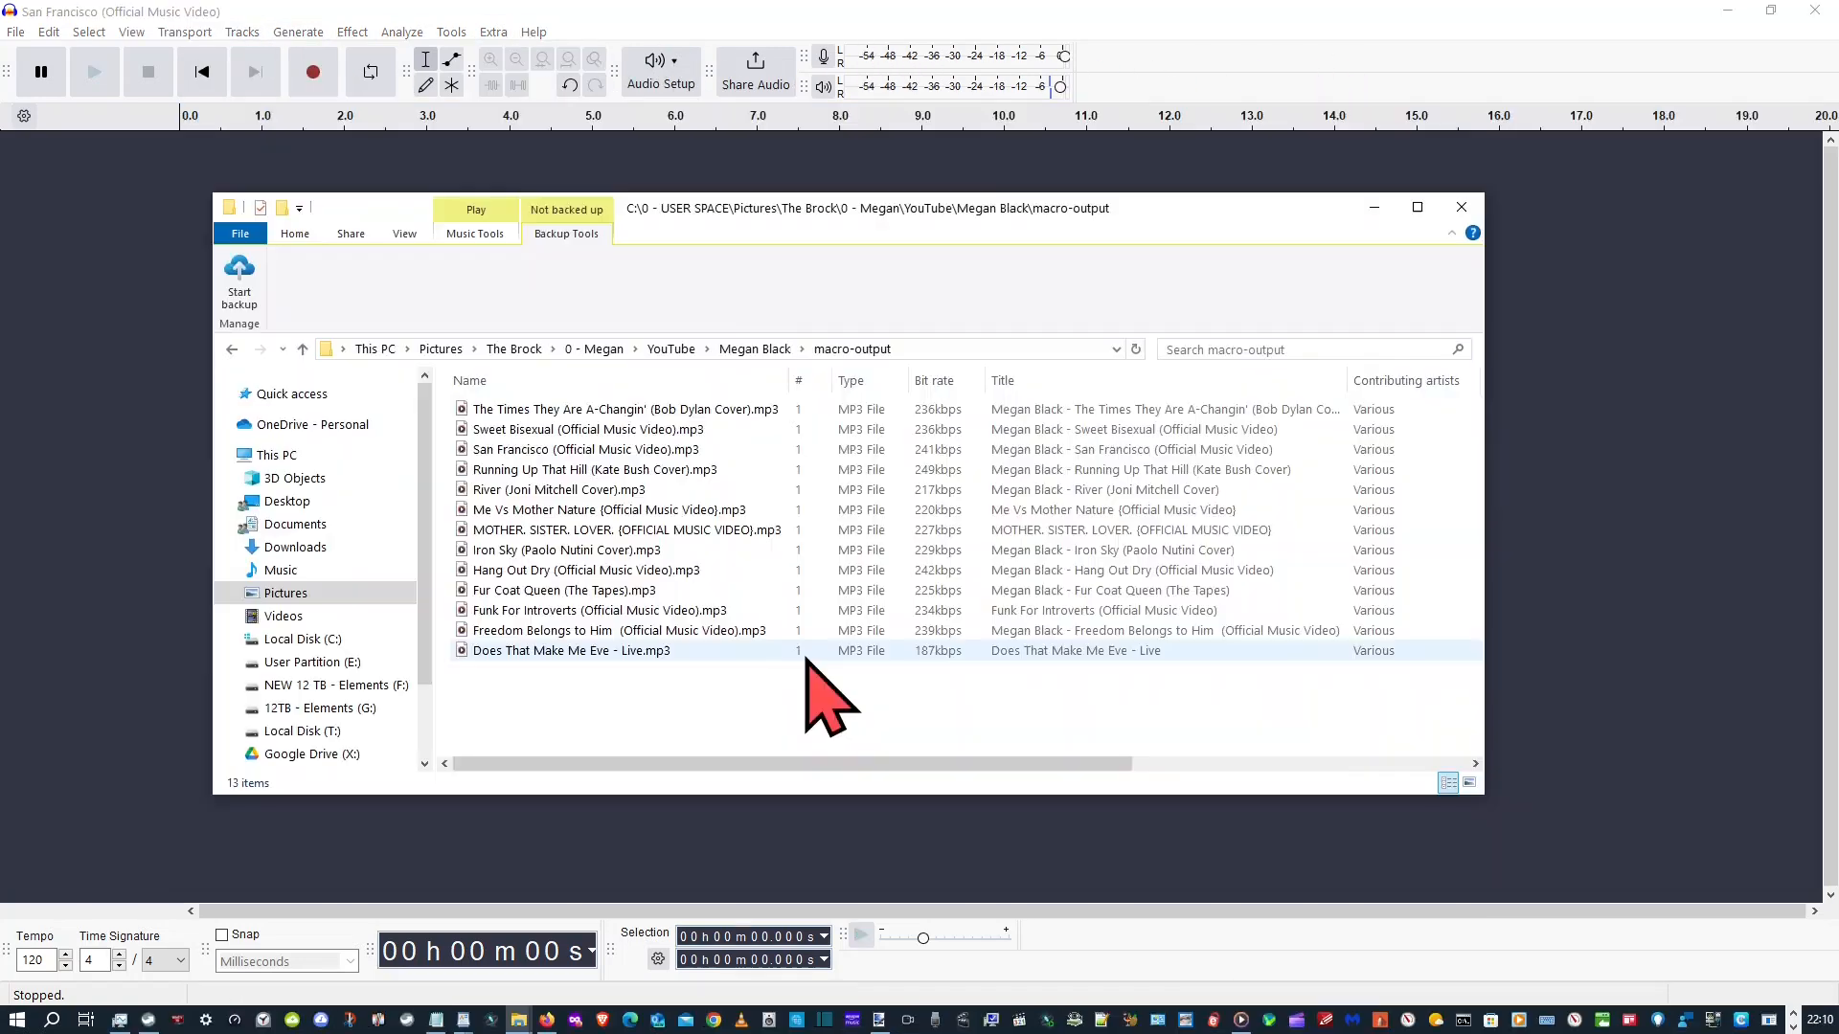
Minimise the macro-output folder window, check Audacity's resource usage in Task Manager, and minimise that window too
{"action": "left_click", "coordinate": [824, 687]}
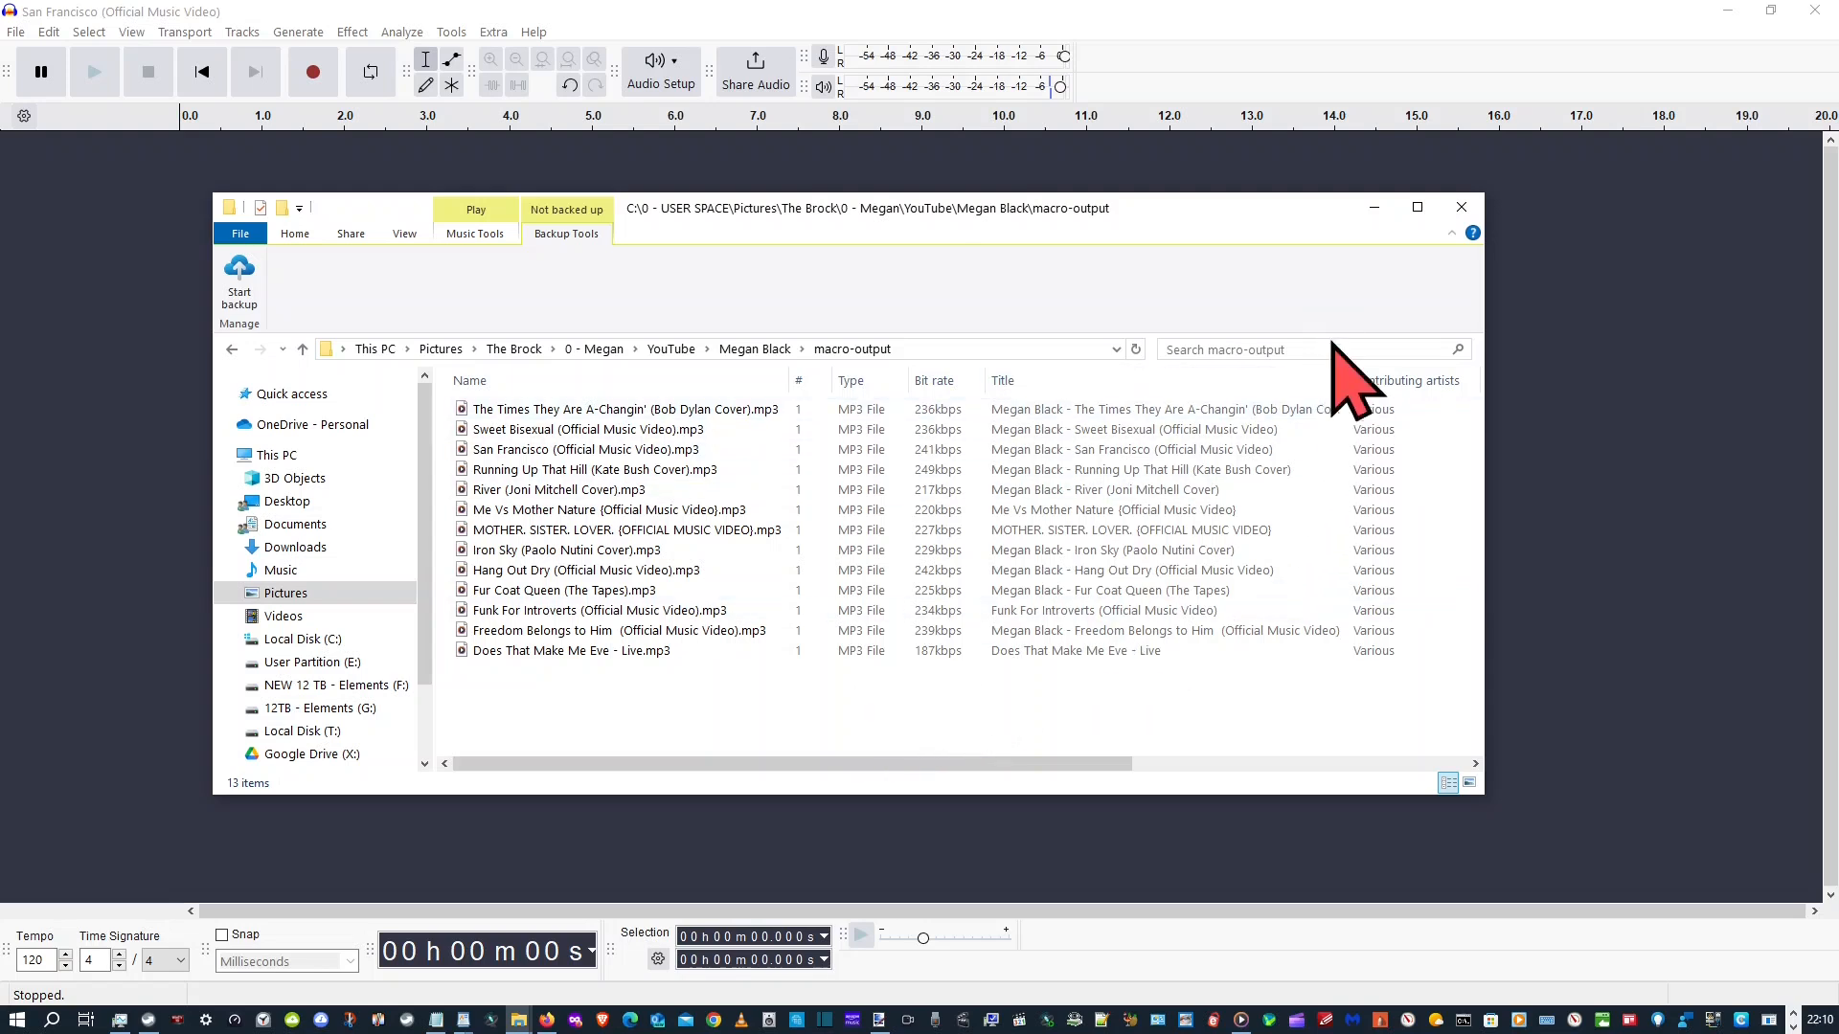
{"action": "left_click", "coordinate": [1373, 220]}
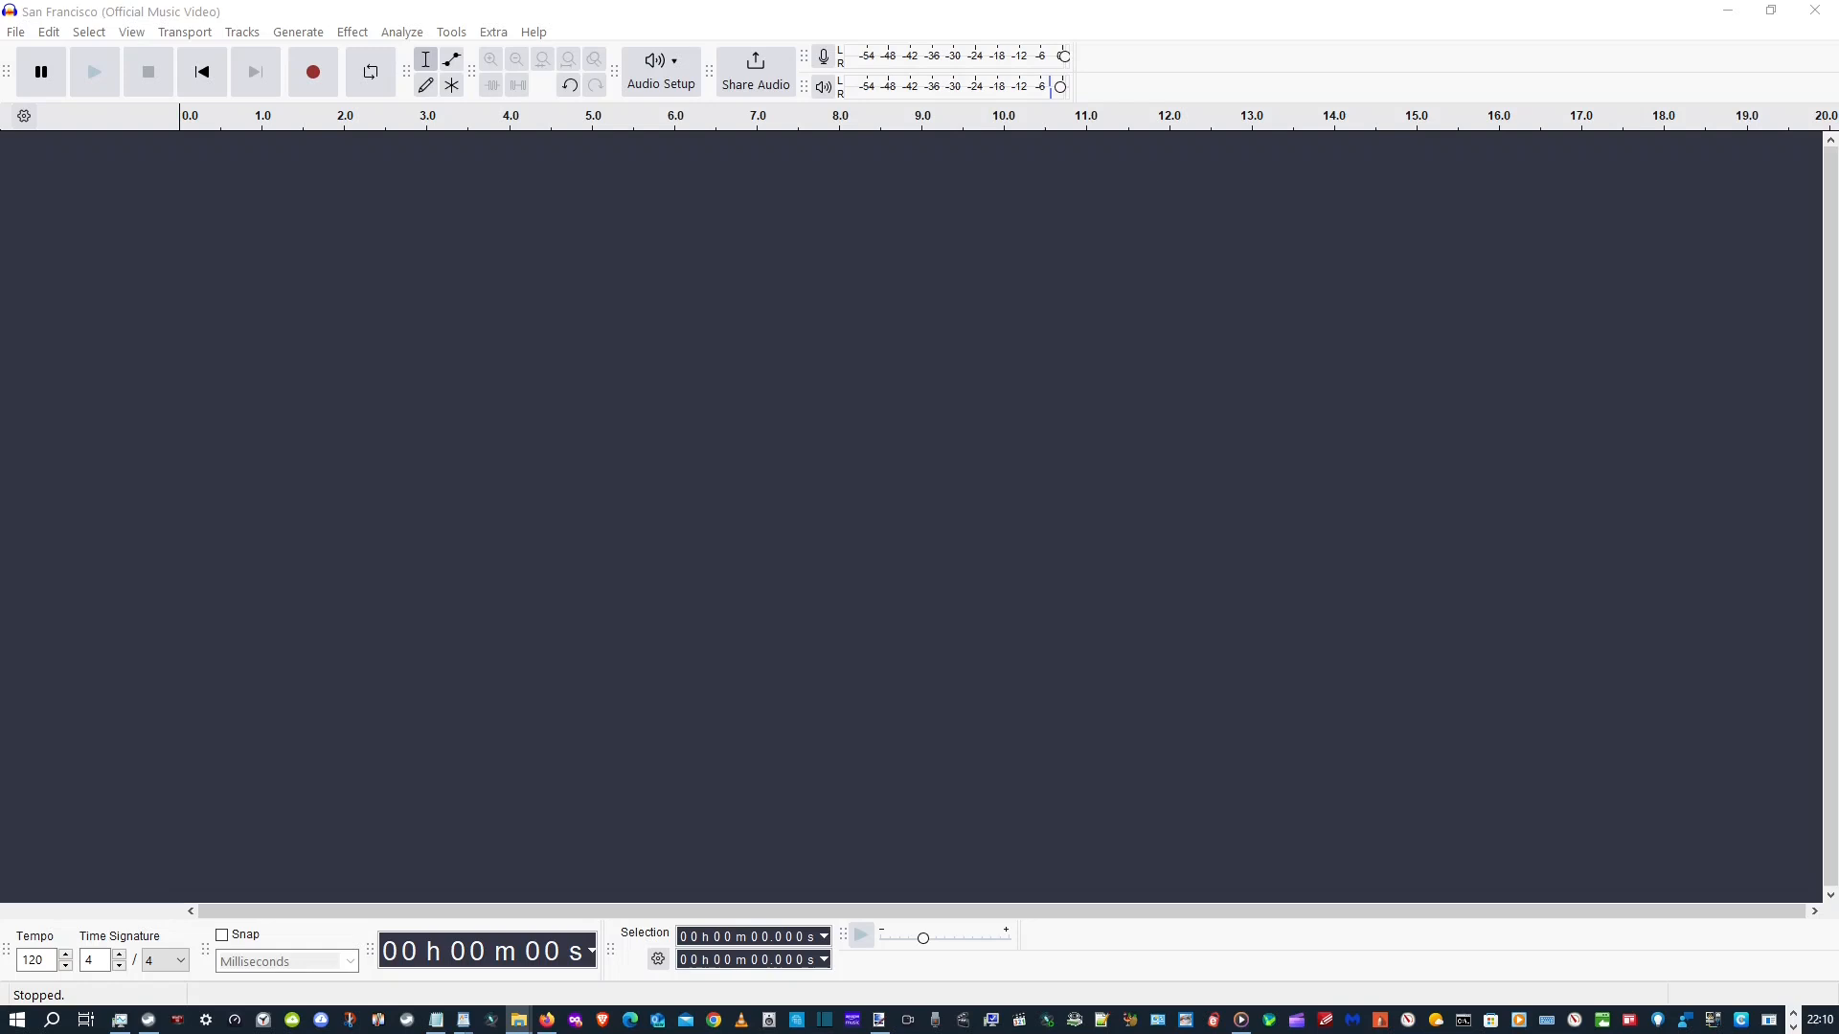
{"action": "key", "text": "ctrl+shift+Escape"}
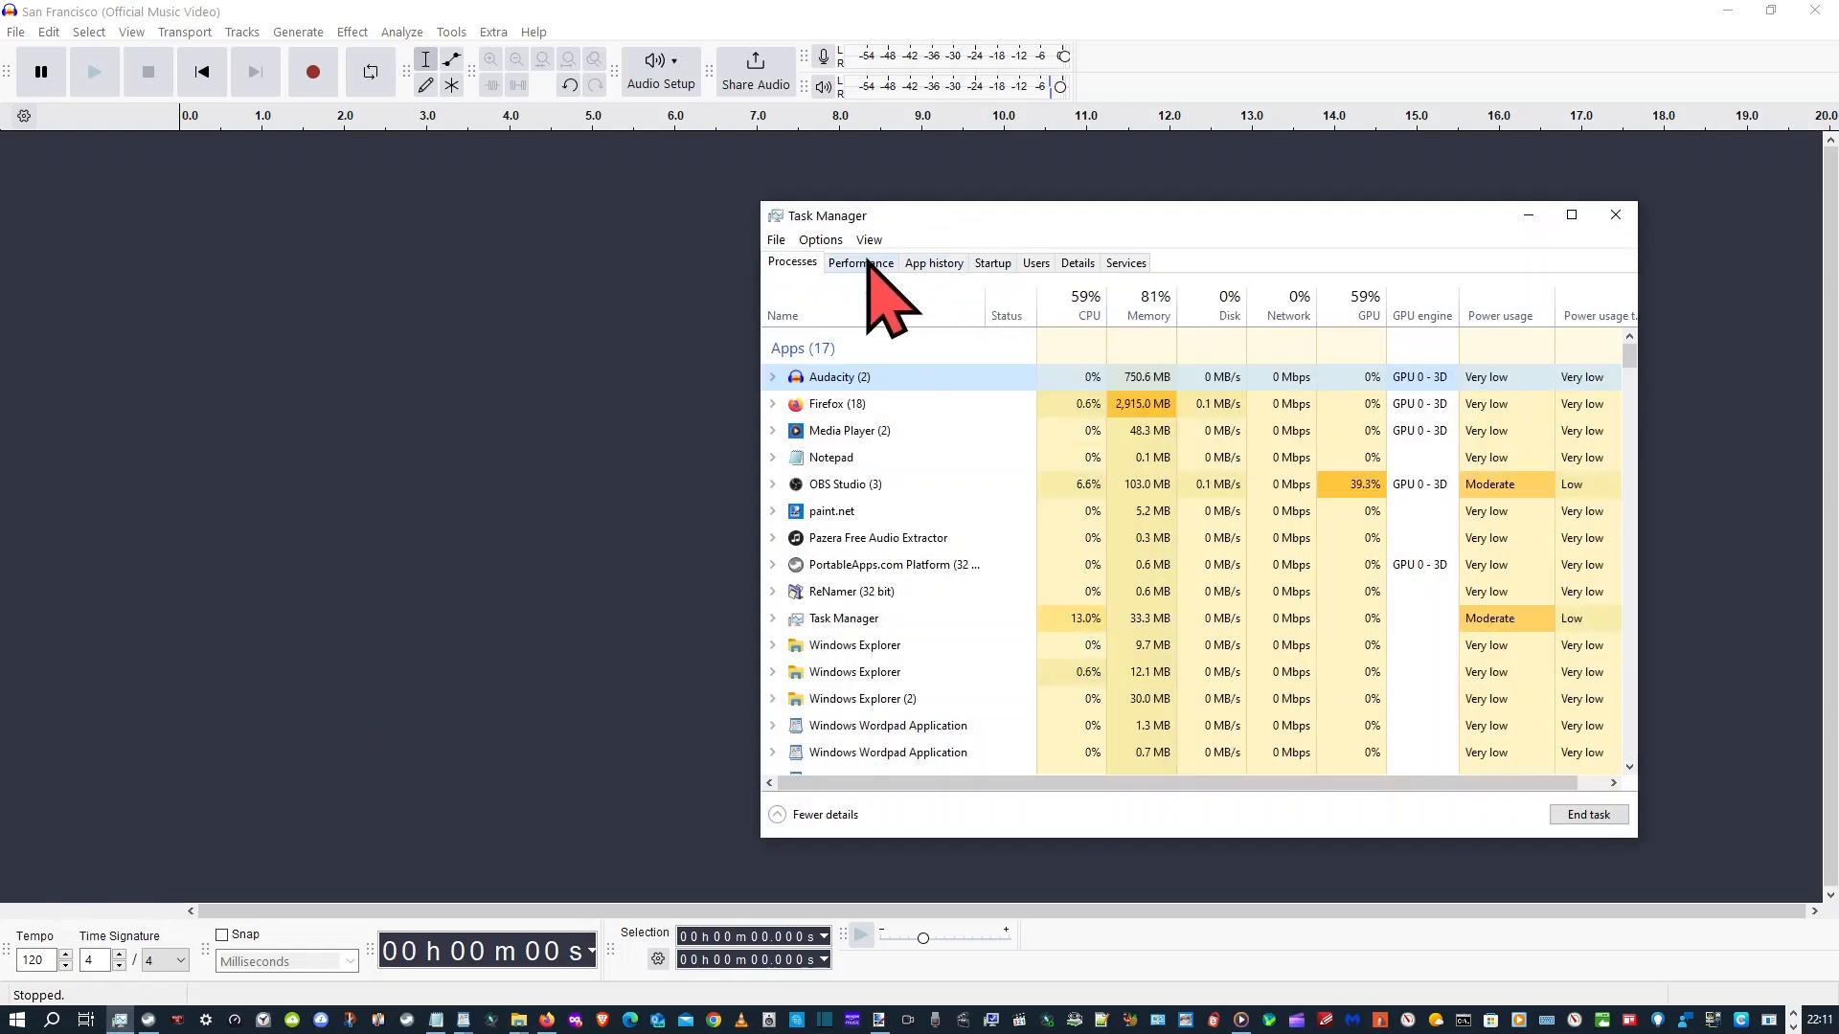
{"action": "left_click", "coordinate": [1524, 213]}
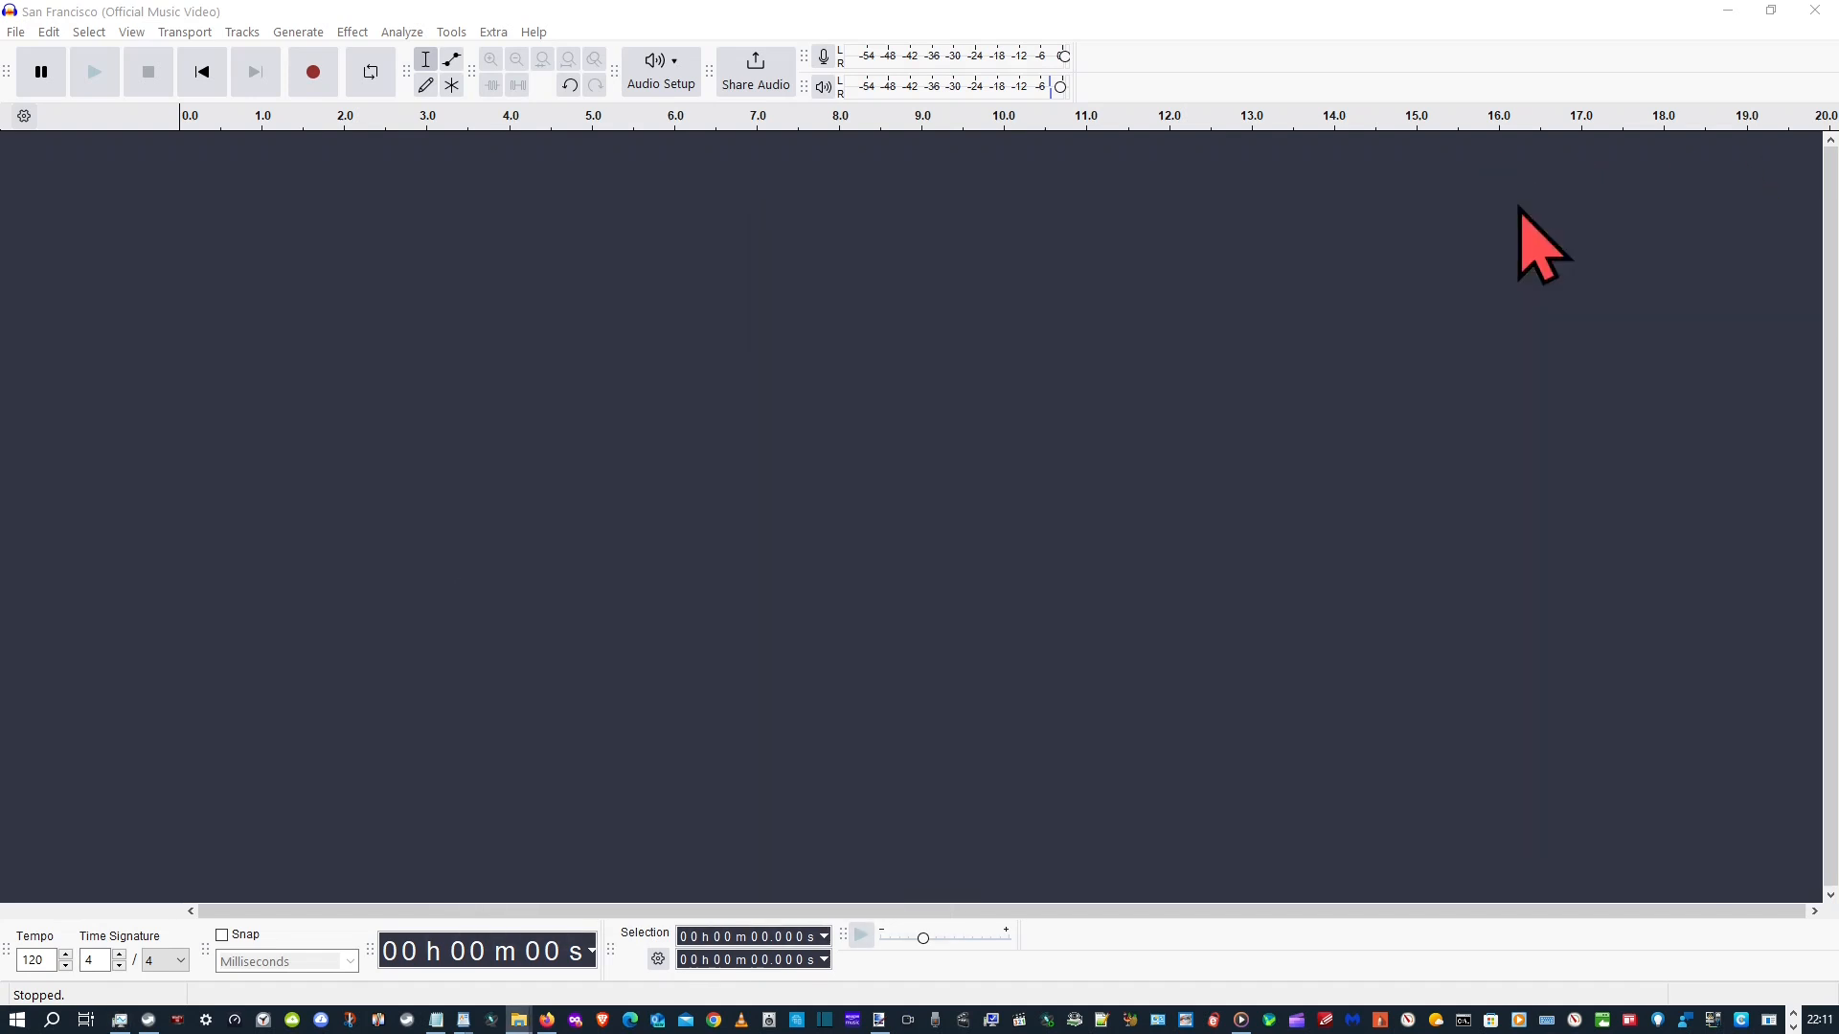